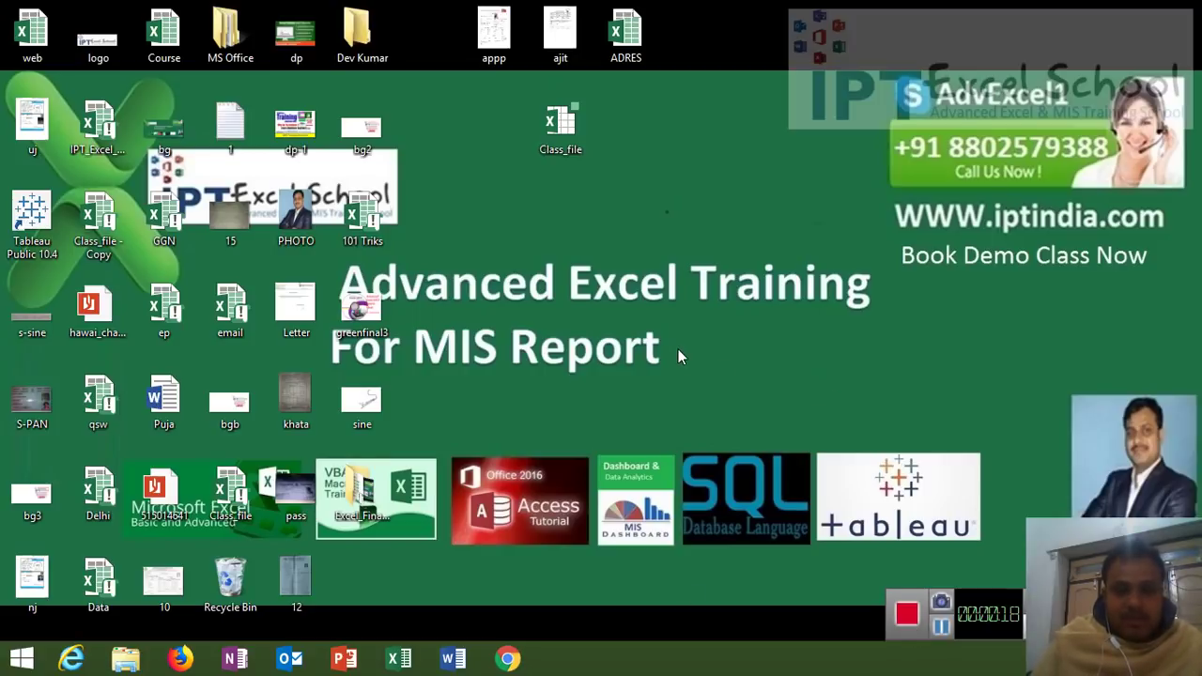
# Open the TOSHIBA EXT (F:) drive in File Explorer.
pyautogui.click(139, 666)
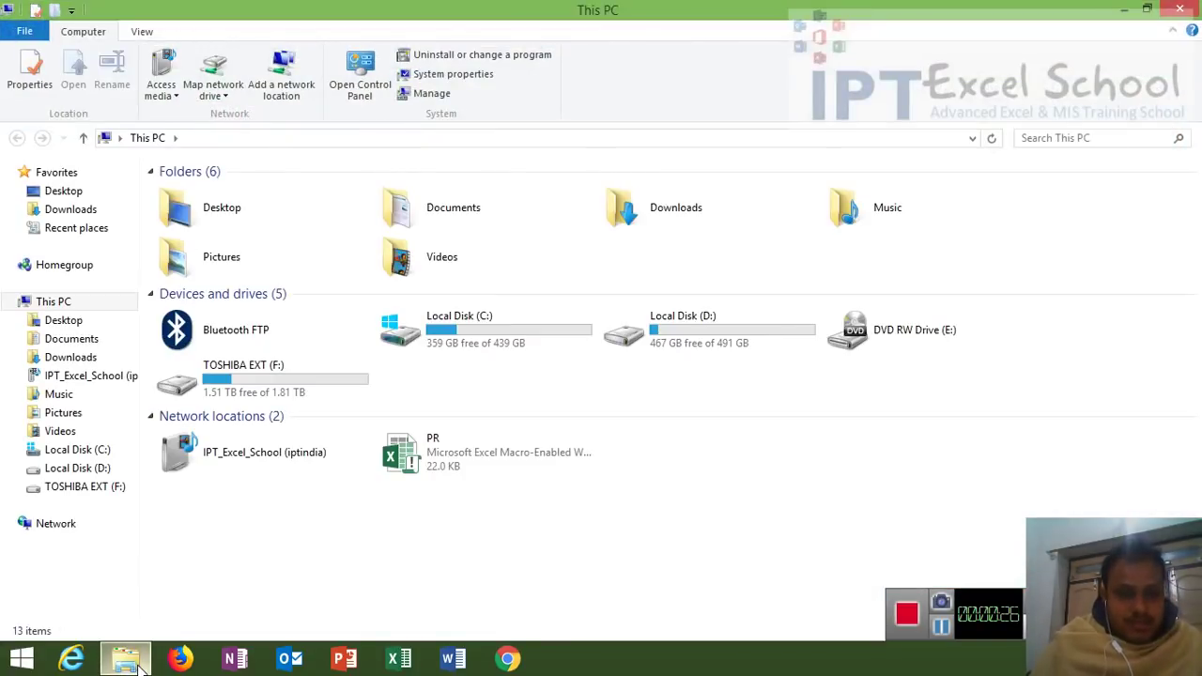
pyautogui.click(234, 395)
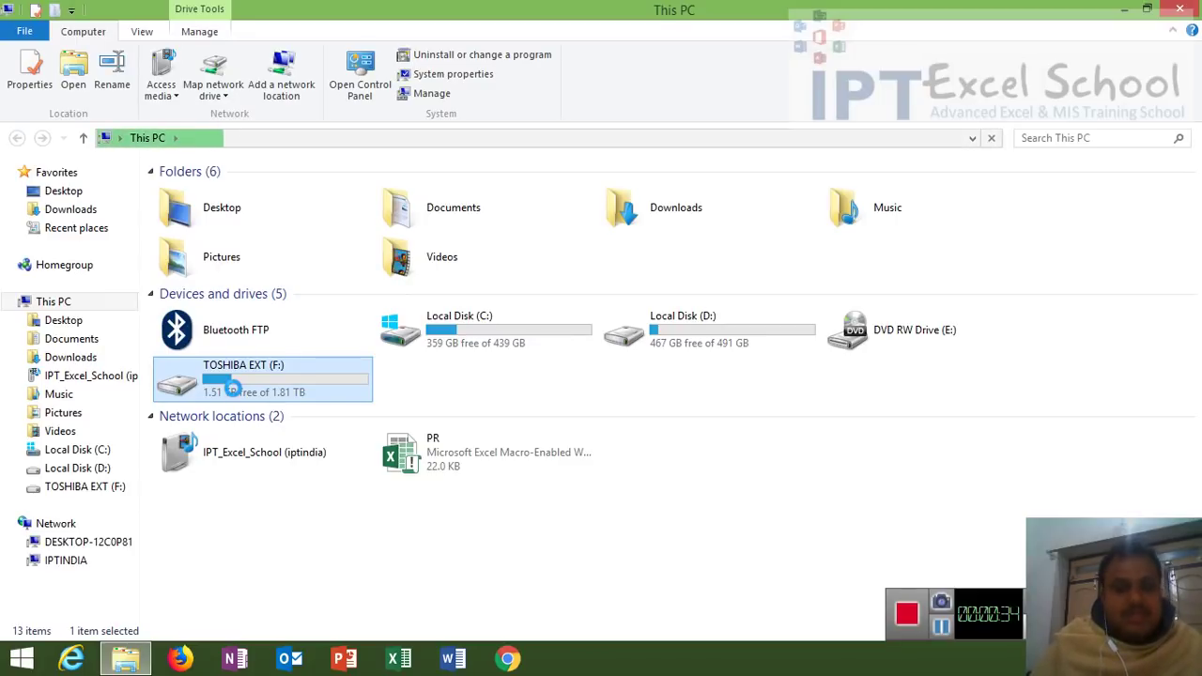
pyautogui.doubleClick(234, 391)
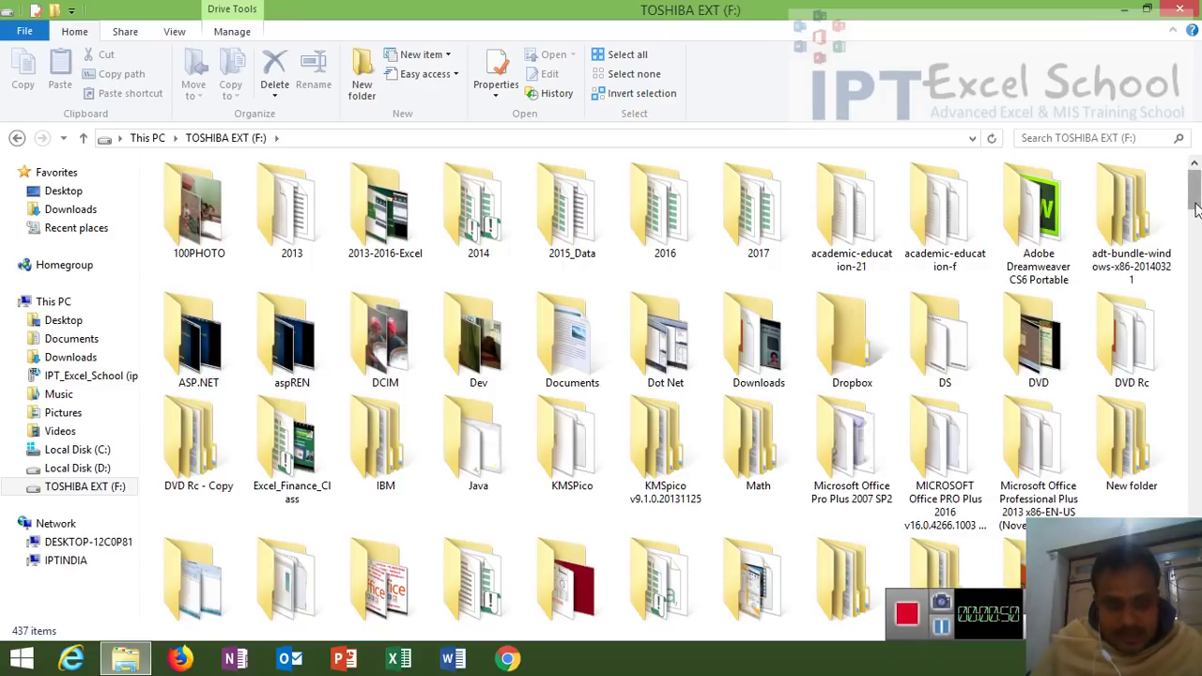
# Look inside the 2013-2016-Excel and 2013 folders, then open the Documents folder.
pyautogui.doubleClick(392, 223)
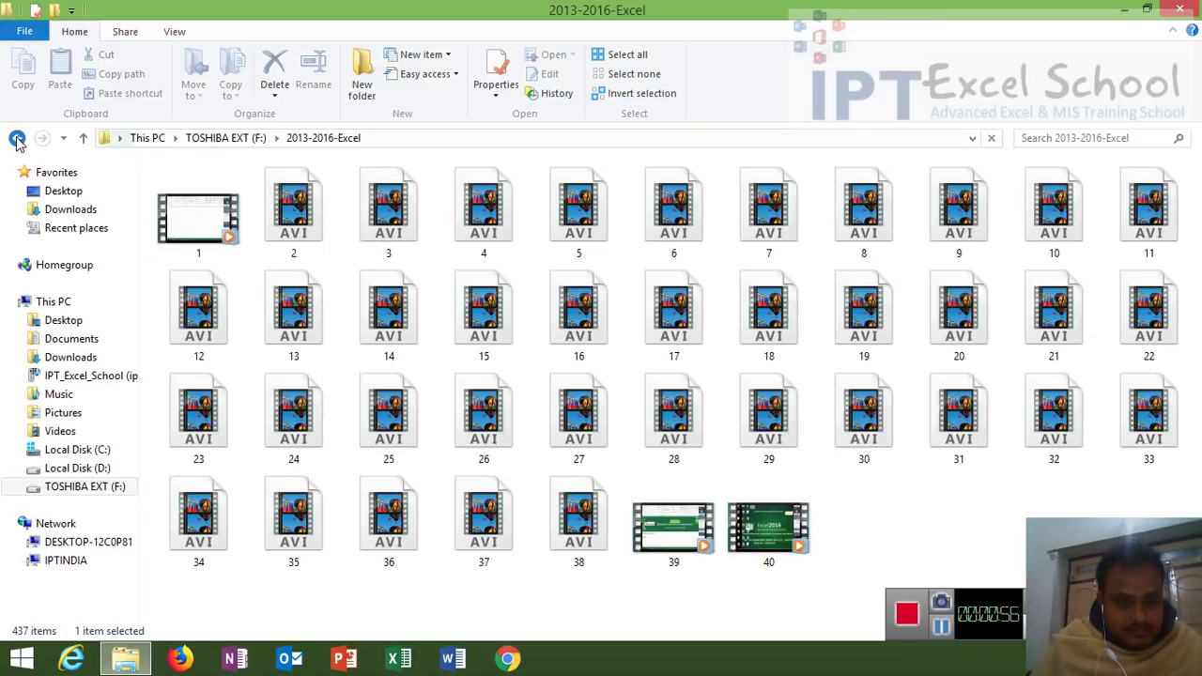
pyautogui.click(17, 139)
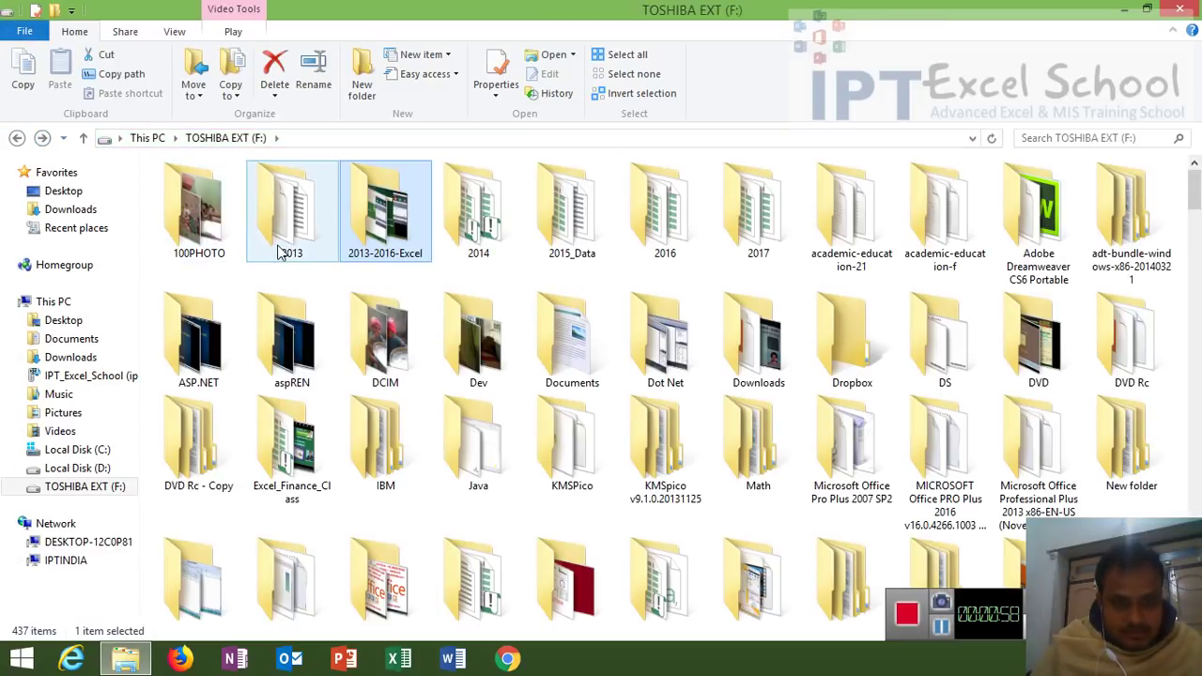
pyautogui.doubleClick(282, 249)
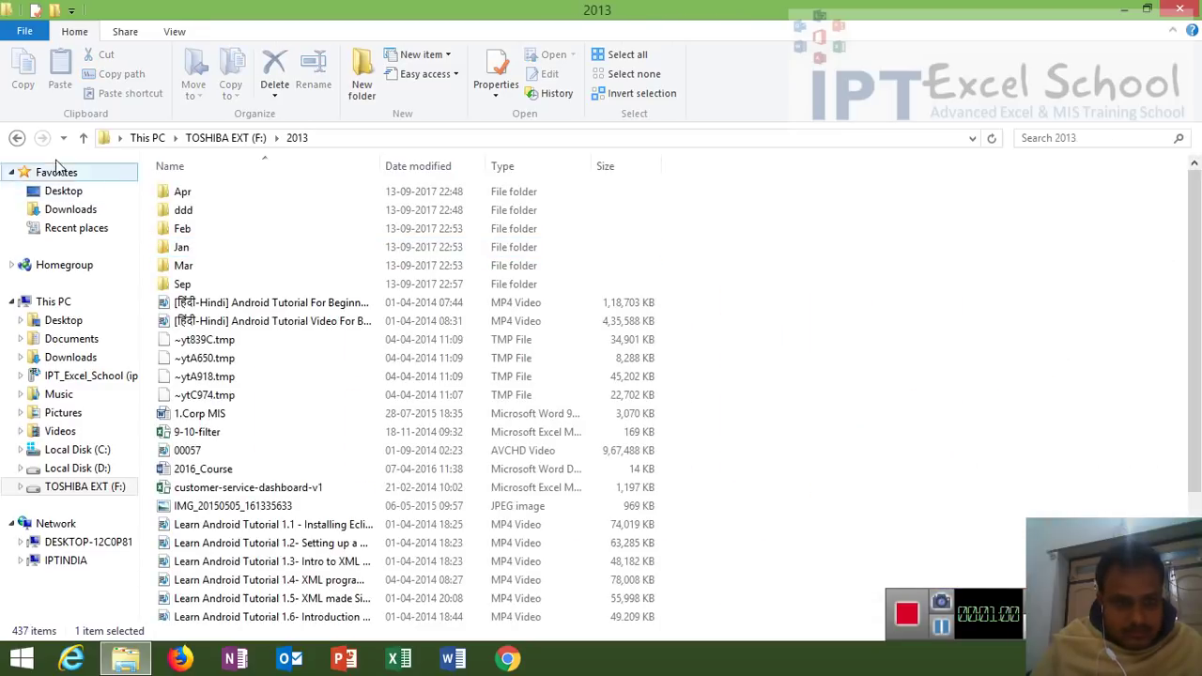
pyautogui.click(17, 139)
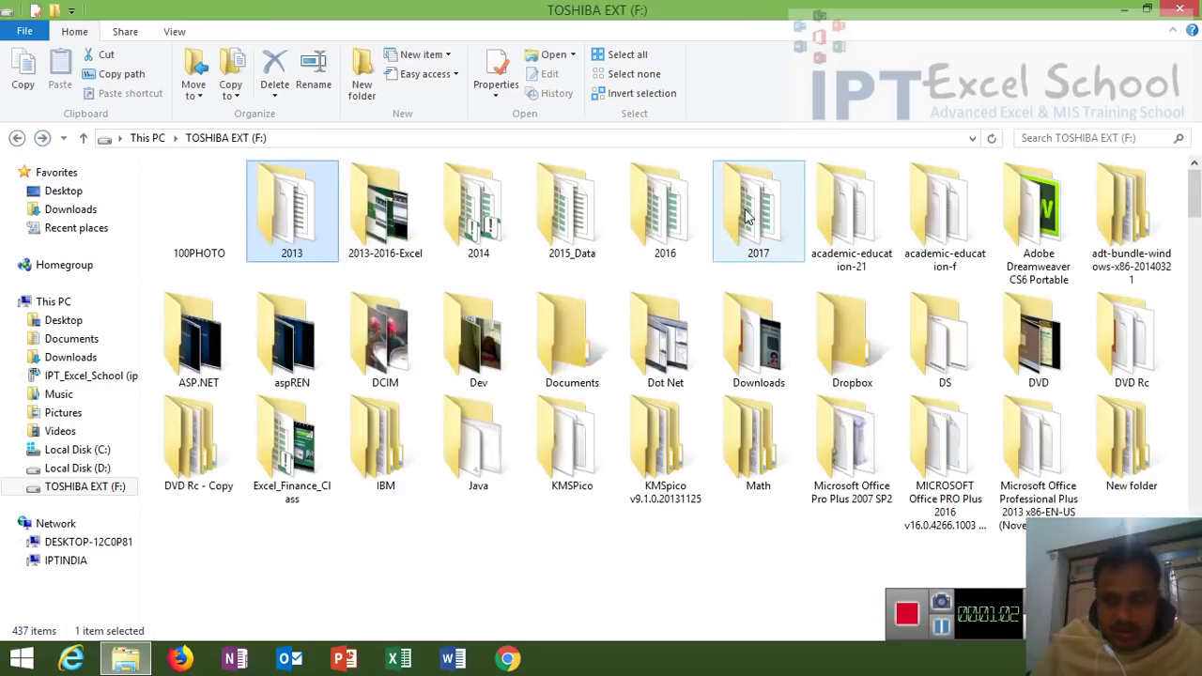
pyautogui.moveTo(1196, 216); pyautogui.dragTo(1196, 222)
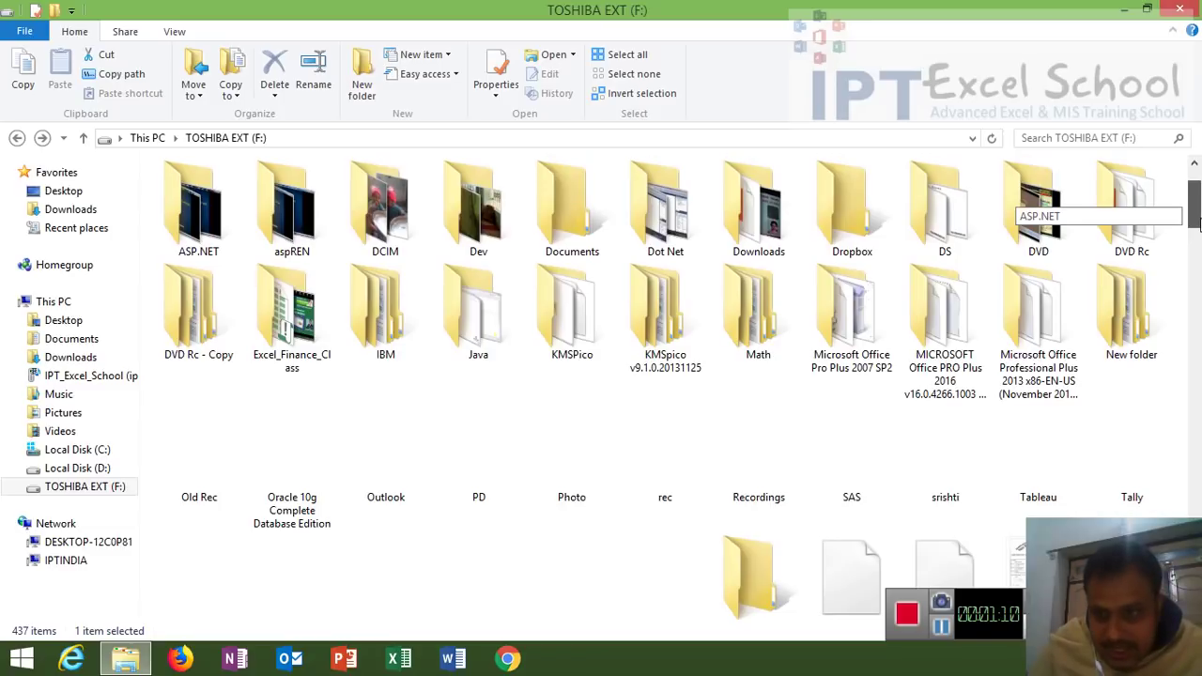
pyautogui.moveTo(1196, 222)
pyautogui.mouseDown()
pyautogui.moveTo(1196, 347)
pyautogui.moveTo(1163, 158)
pyautogui.mouseUp()
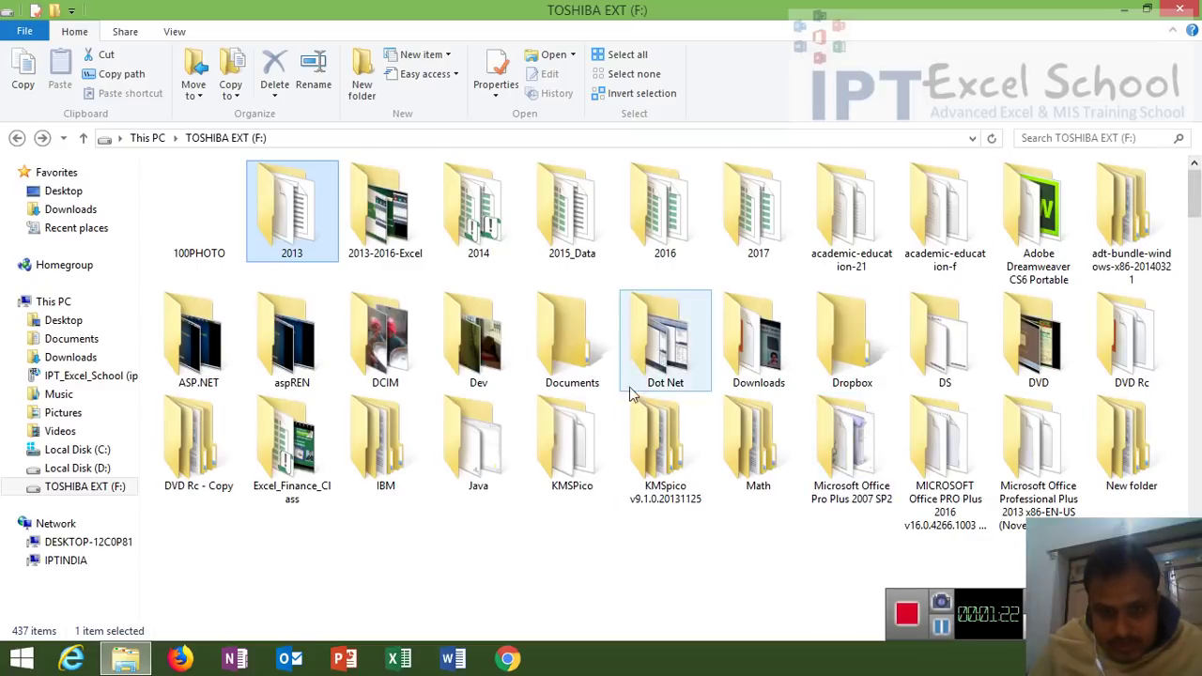
pyautogui.click(593, 364)
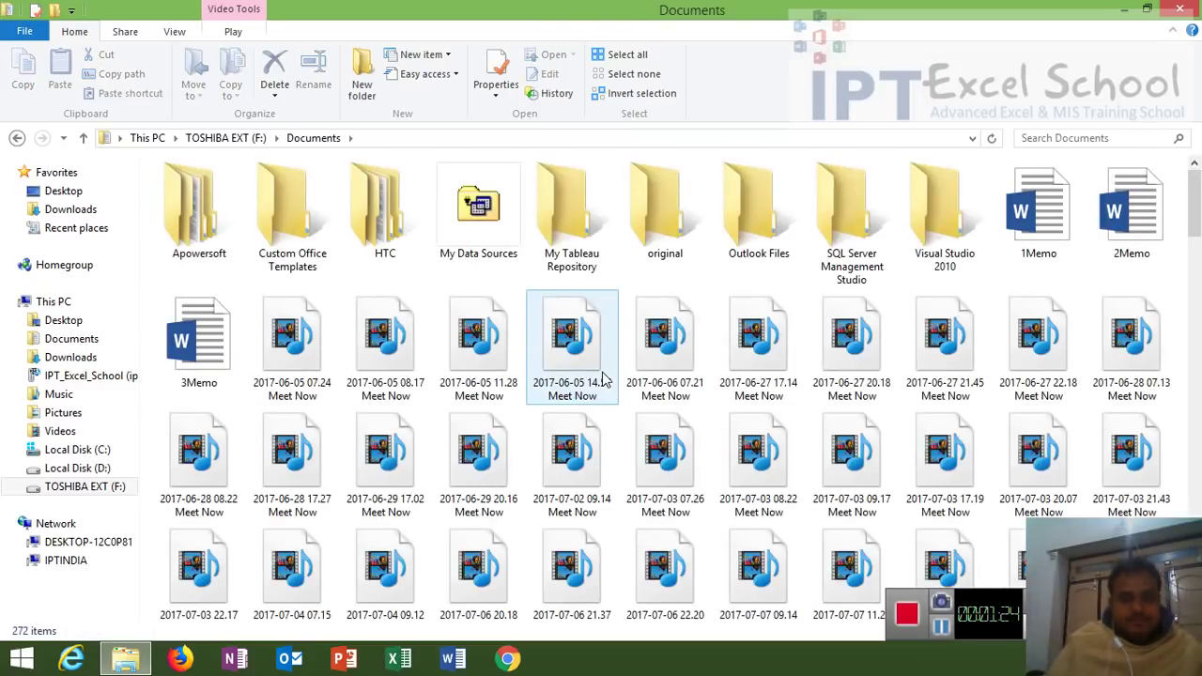
# Copy the Meet Now recordings from the first through 2017-09-13 07.21, then return to F:.
pyautogui.click(317, 379)
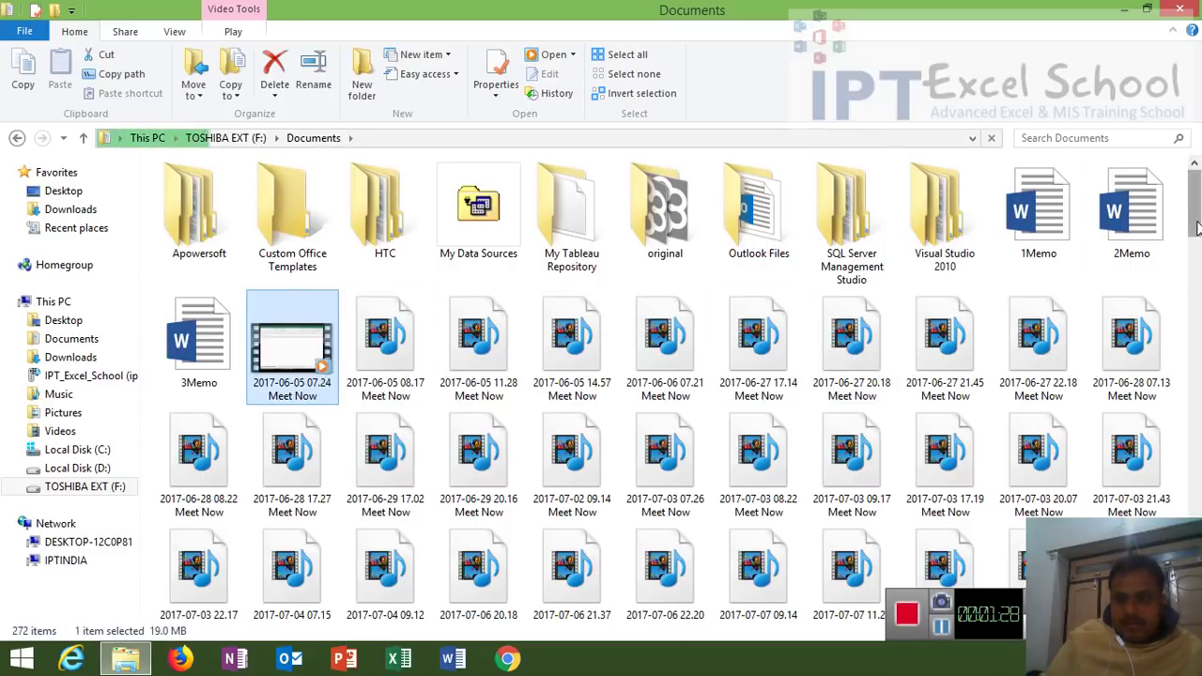
pyautogui.moveTo(1195, 201); pyautogui.dragTo(1195, 507)
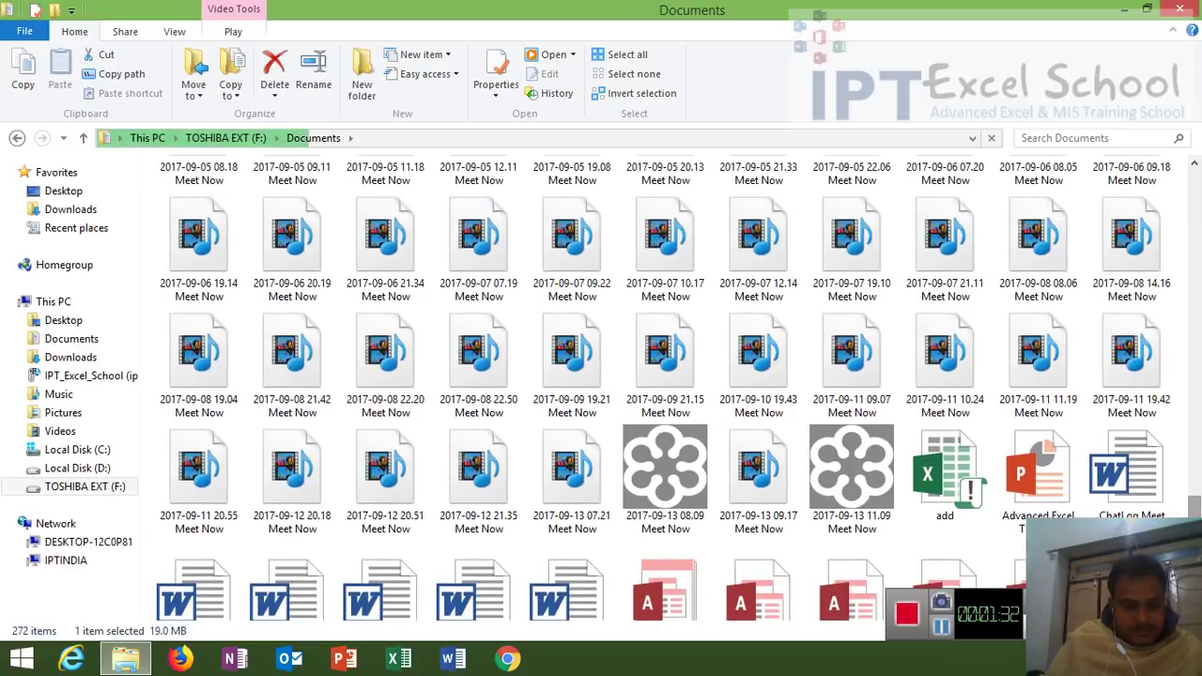
pyautogui.keyDown('shift'); pyautogui.click(555, 523); pyautogui.keyUp('shift')
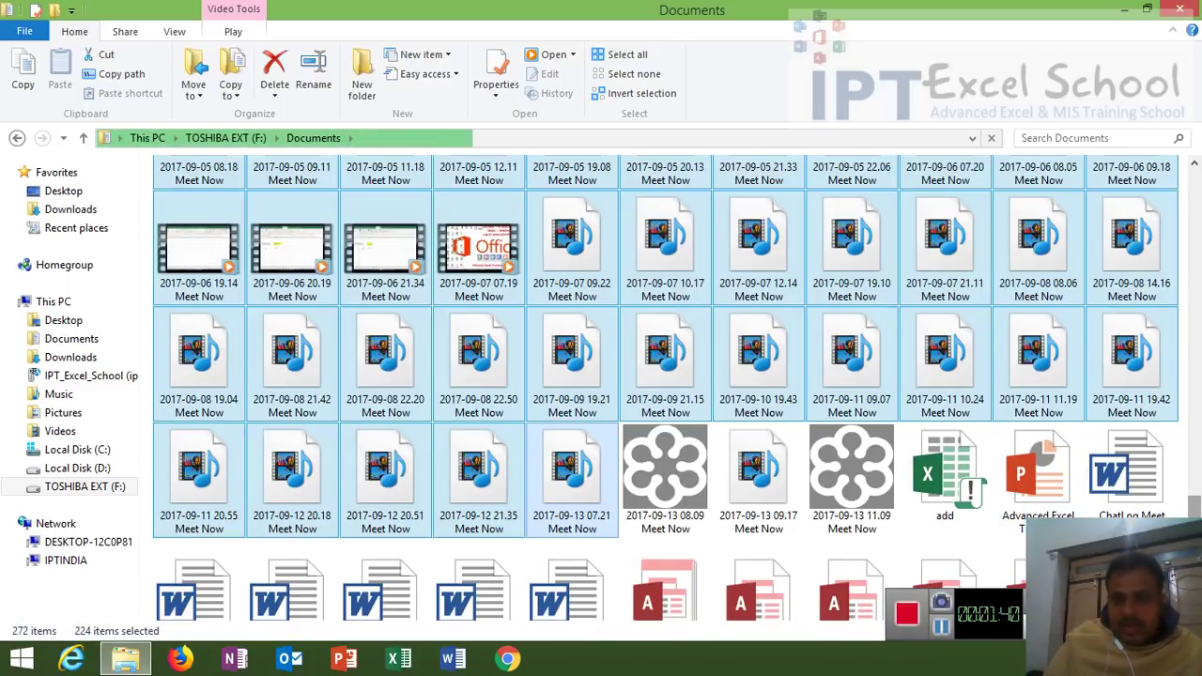
pyautogui.moveTo(1195, 507); pyautogui.dragTo(1197, 224)
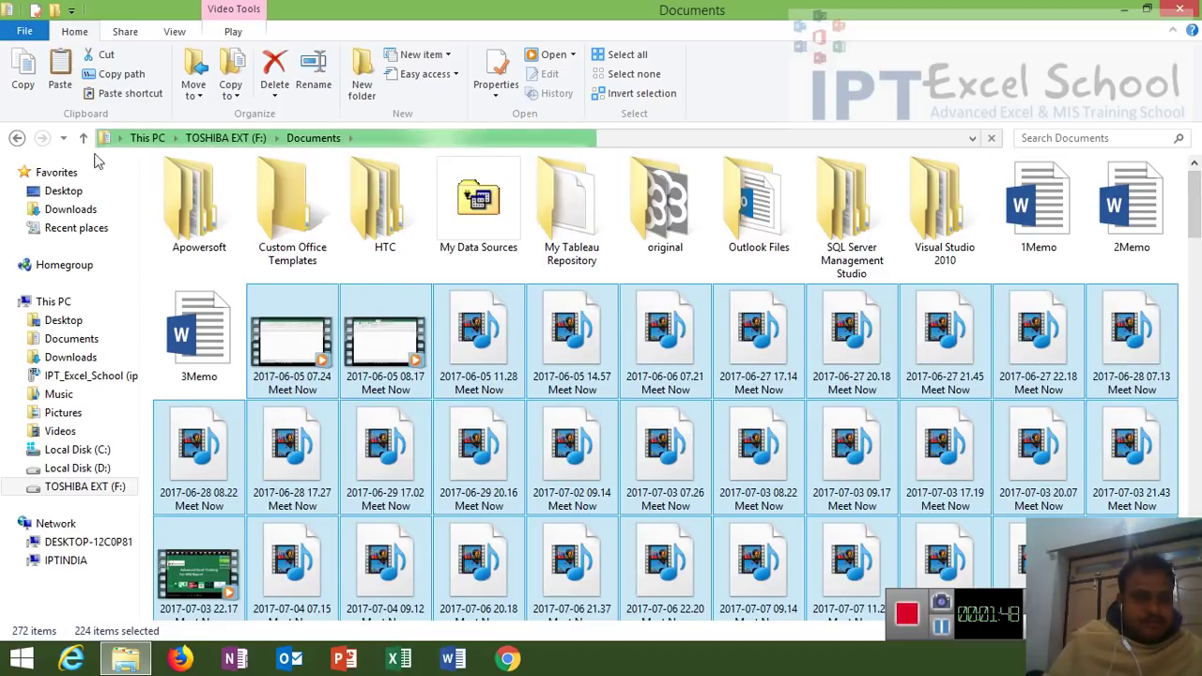
pyautogui.click(17, 138)
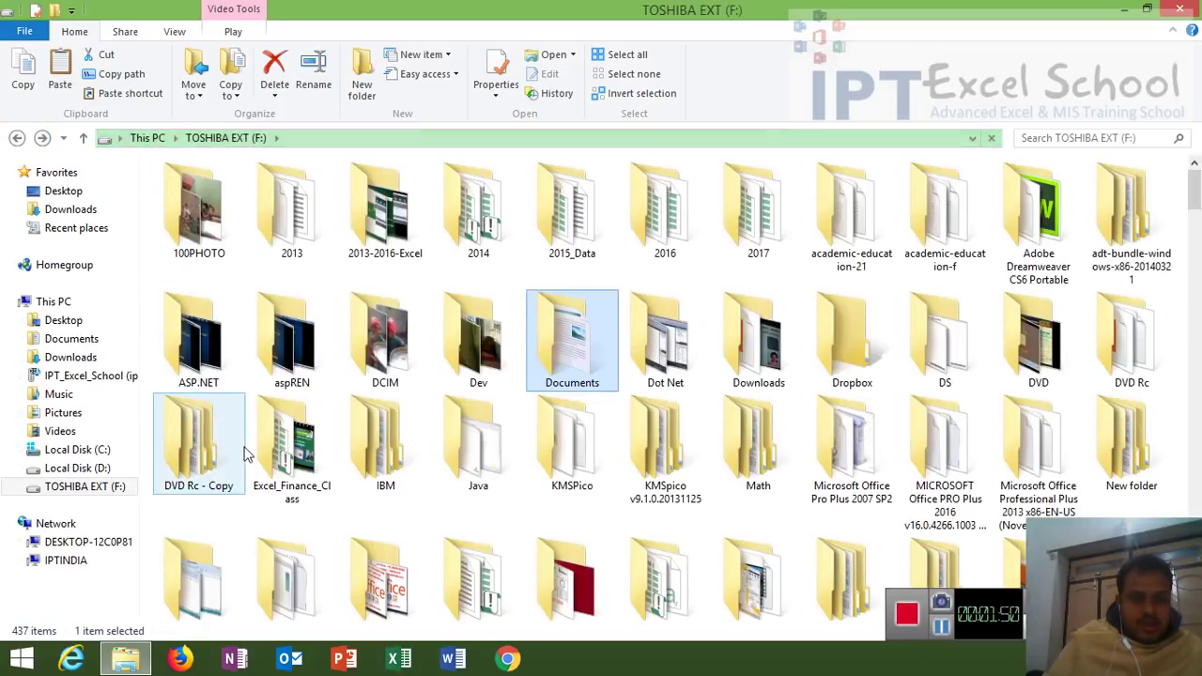
# Make a new folder named UP VID on the F: drive and open it.
pyautogui.rightClick(185, 520)
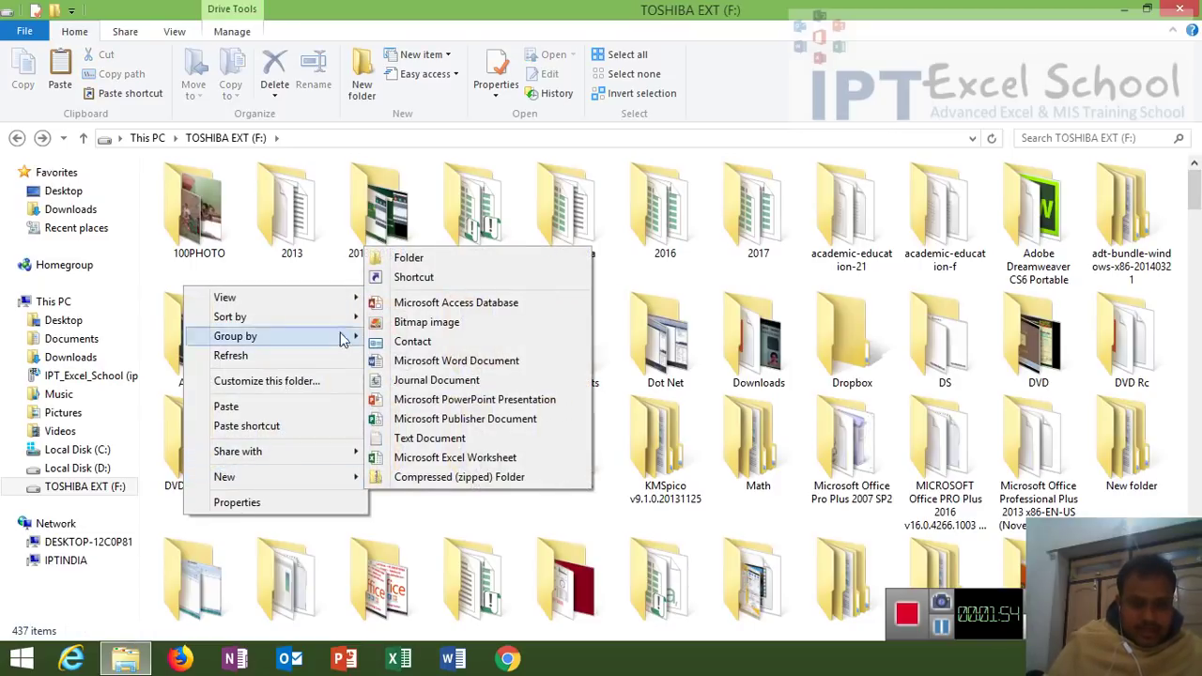
pyautogui.moveTo(319, 476)
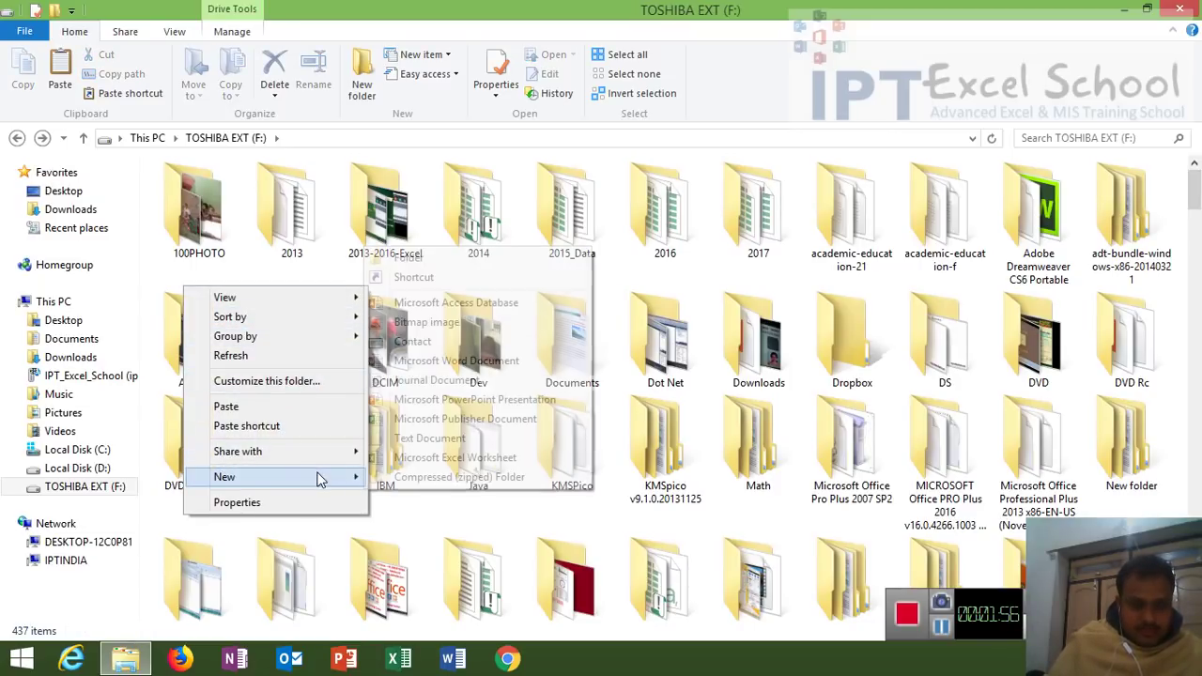
pyautogui.click(399, 262)
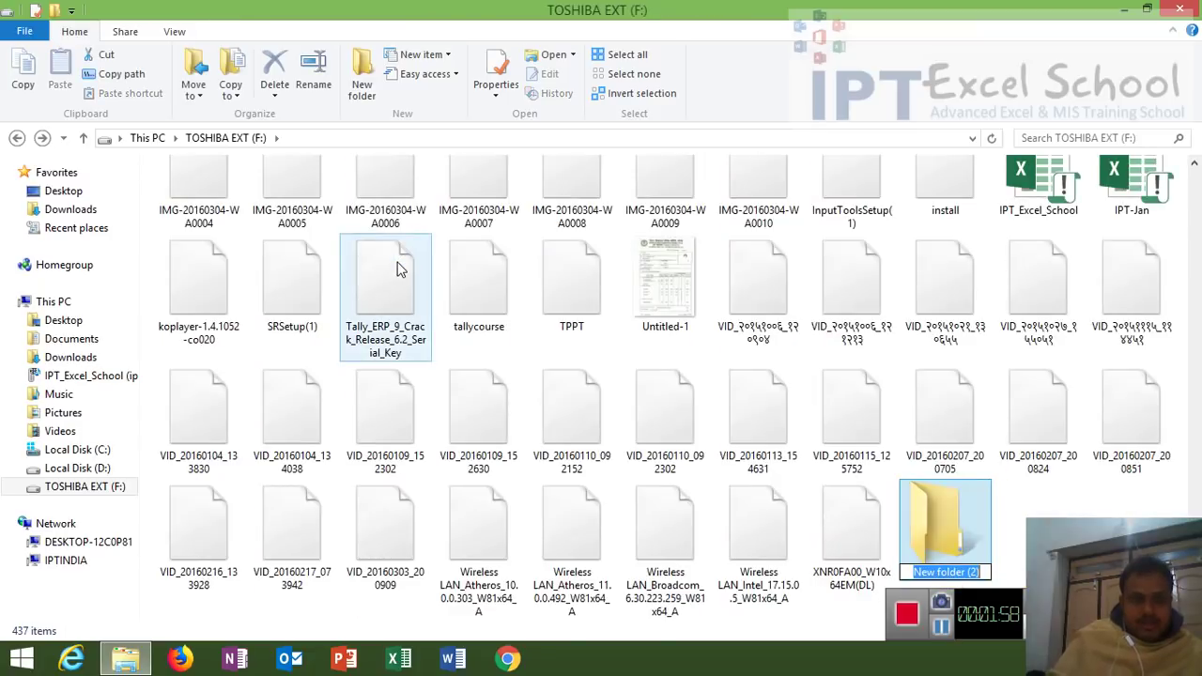
pyautogui.write('UP')
pyautogui.press('Return')
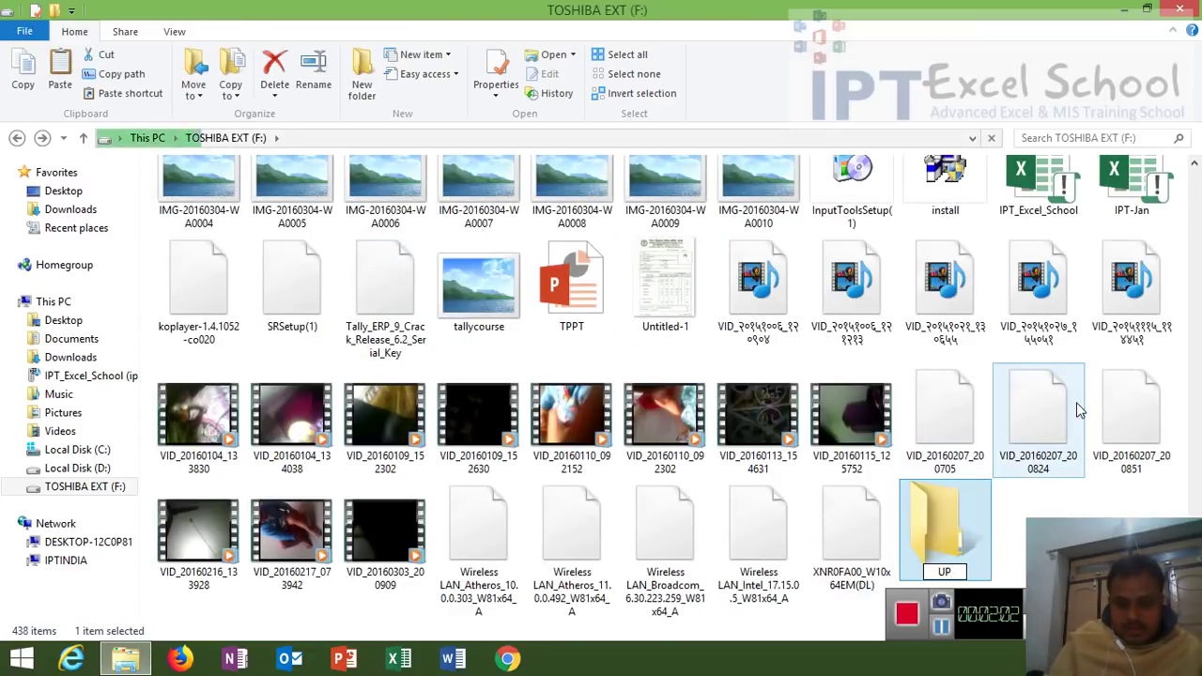
pyautogui.write(' VID')
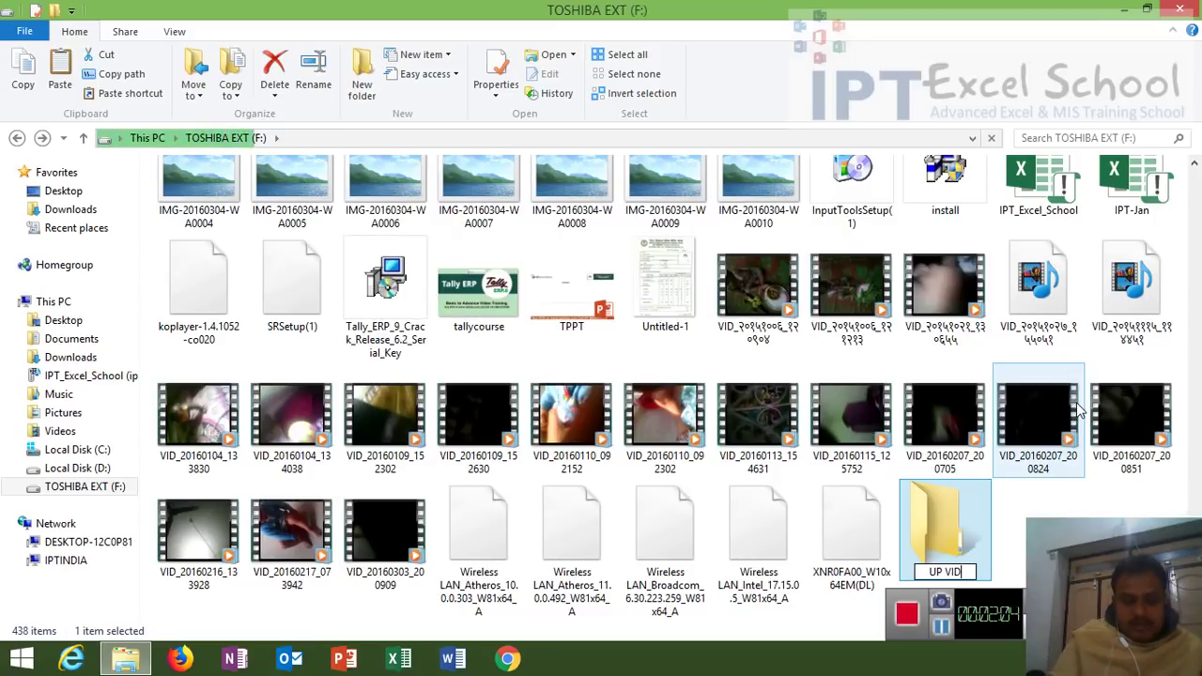
pyautogui.press('Return')
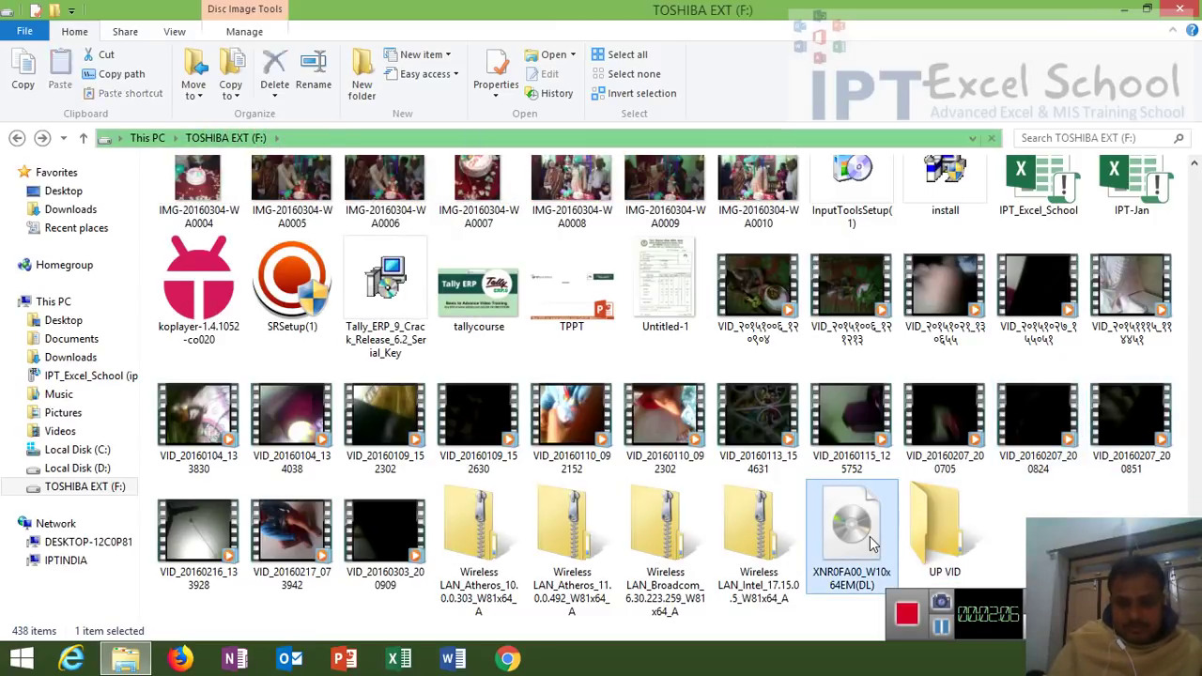
pyautogui.doubleClick(921, 543)
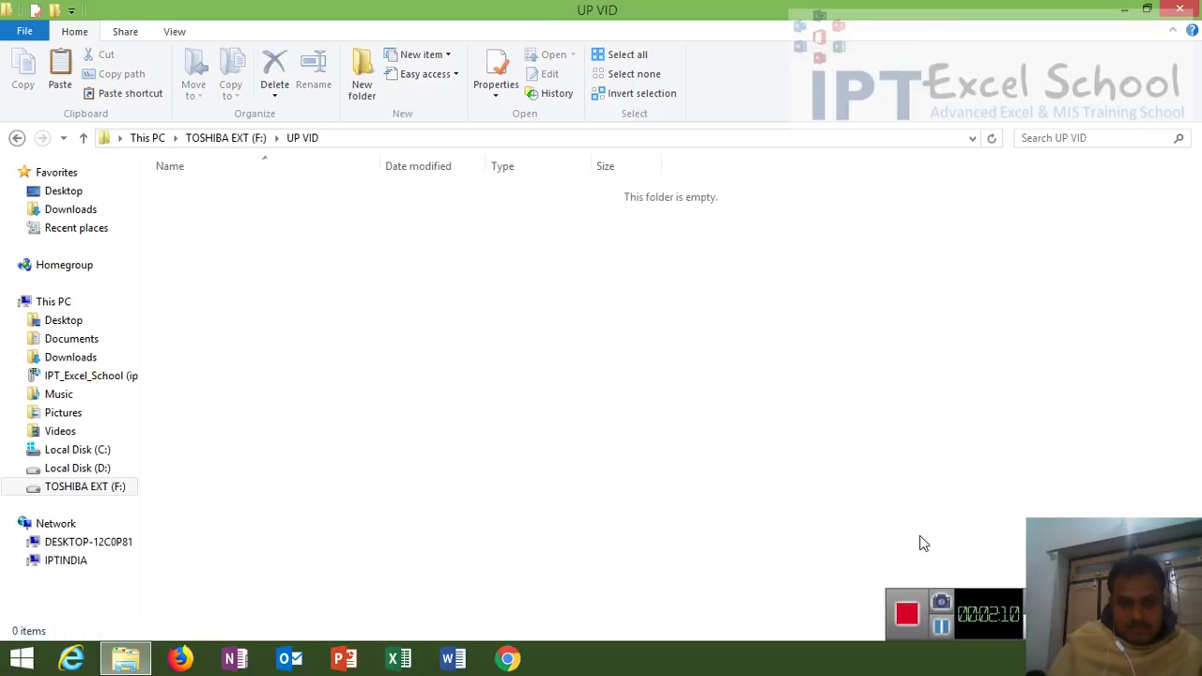
# Paste the copied Meet Now recordings into UP VID and launch Excel.
pyautogui.rightClick(291, 257)
pyautogui.click(329, 372)
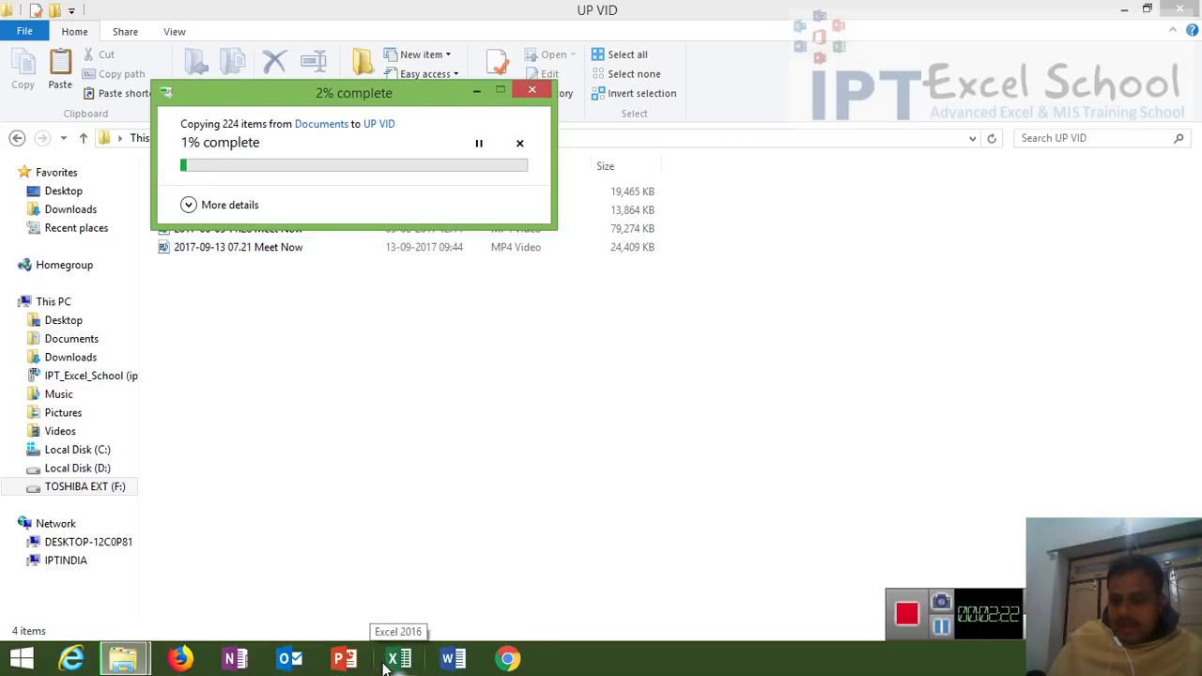
pyautogui.click(396, 662)
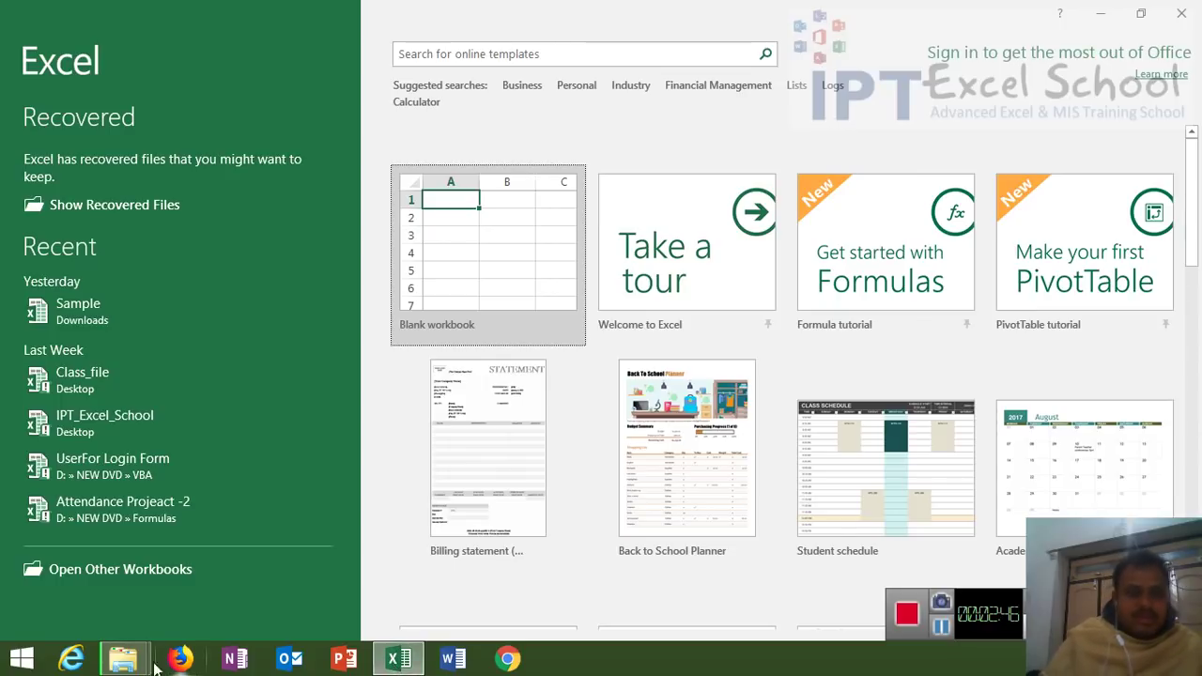
# Start a blank workbook, then copy the F:\UP VID path from the folder's address bar.
pyautogui.click(500, 225)
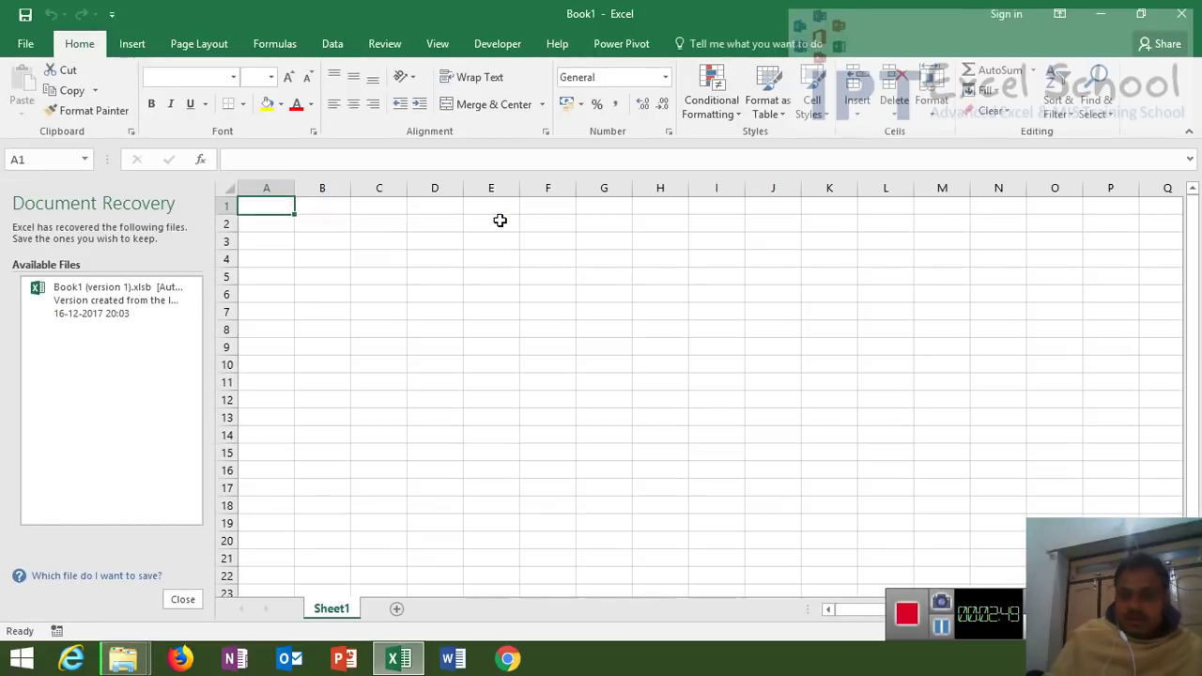
pyautogui.click(499, 219)
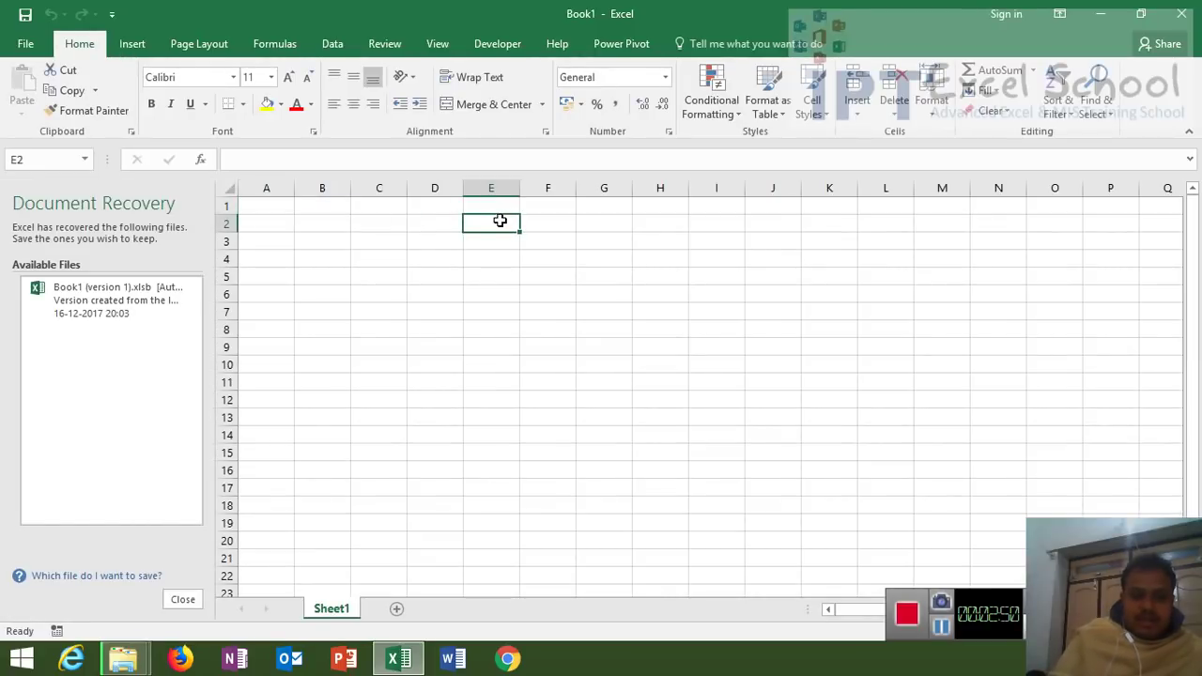
pyautogui.click(124, 658)
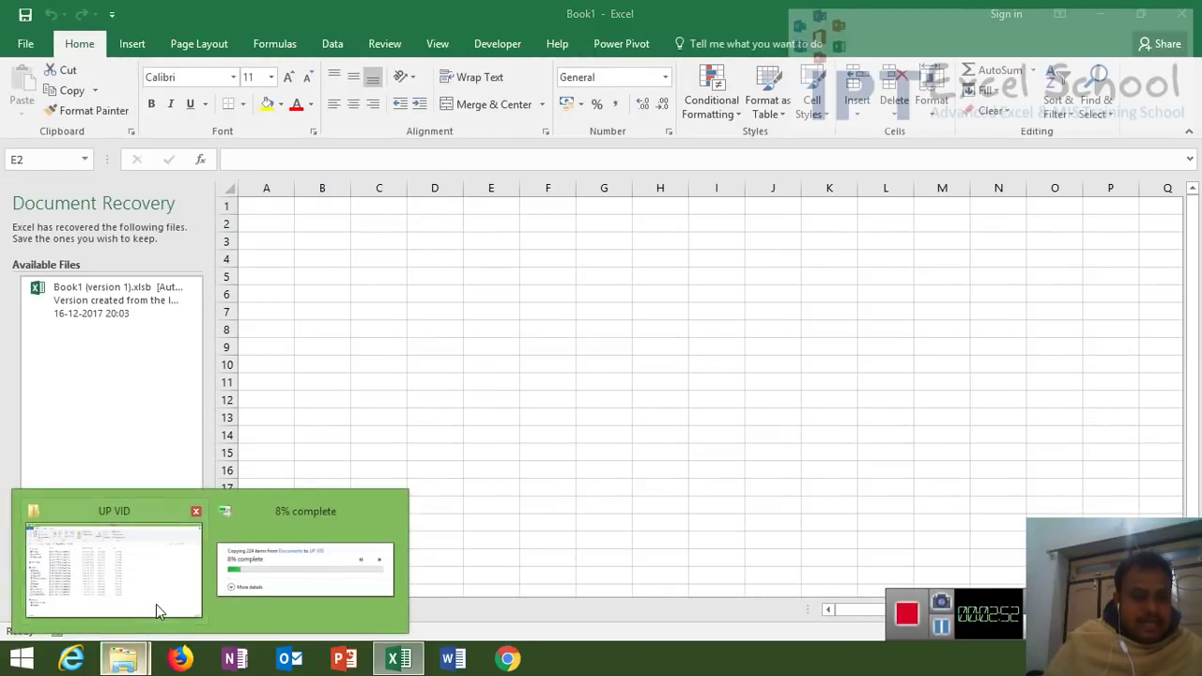
pyautogui.click(157, 606)
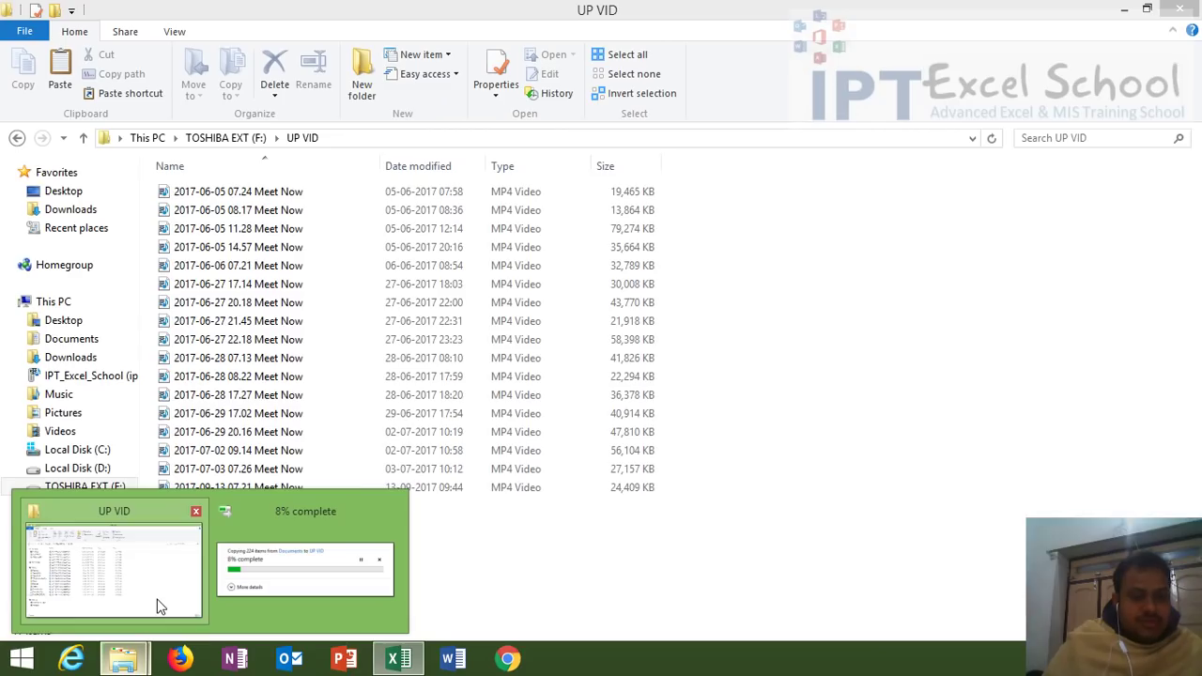
pyautogui.click(365, 141)
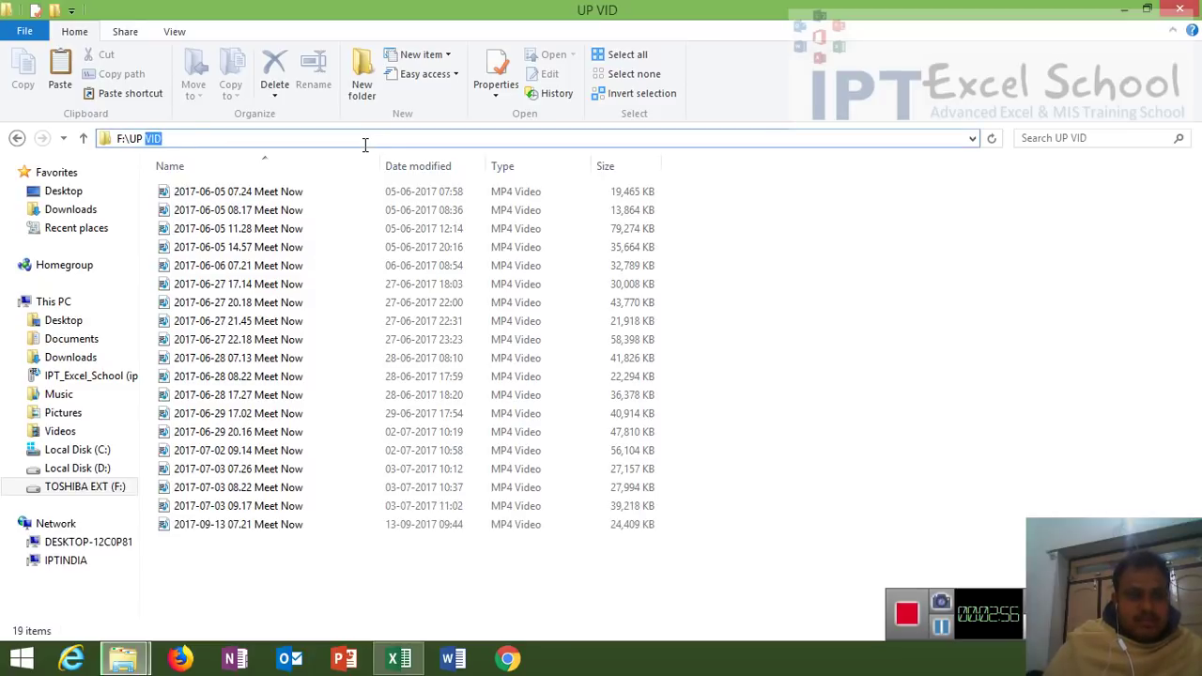
pyautogui.click(236, 139)
pyautogui.tripleClick(157, 139)
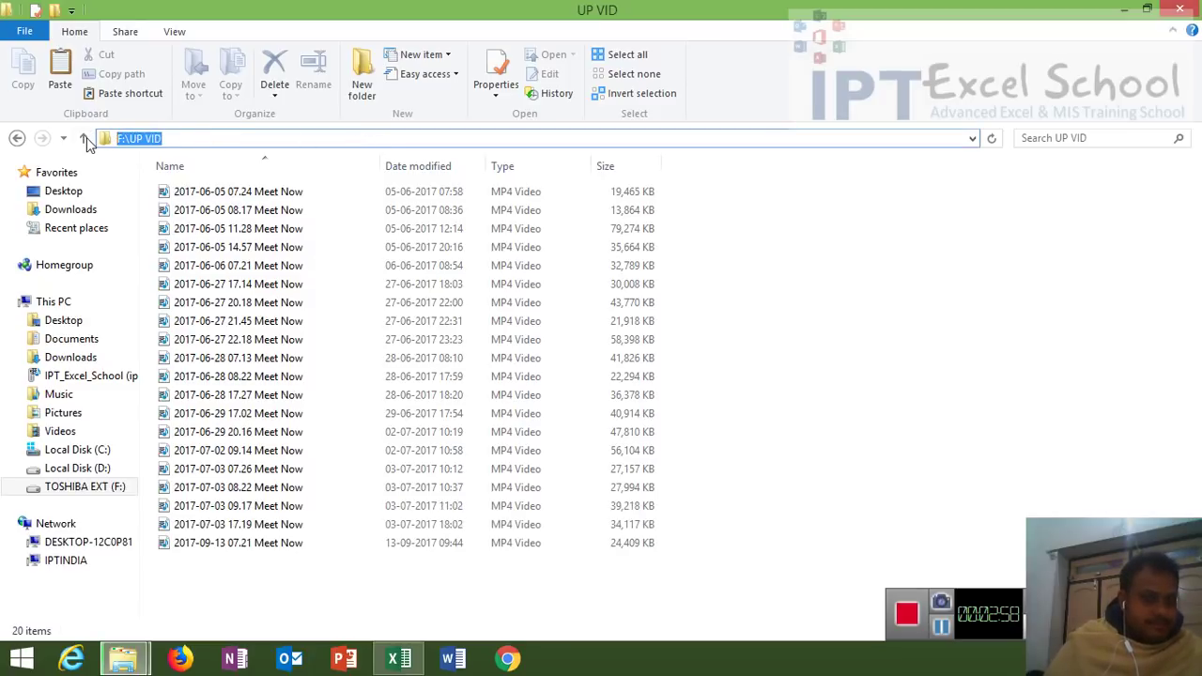
pyautogui.press('Escape')
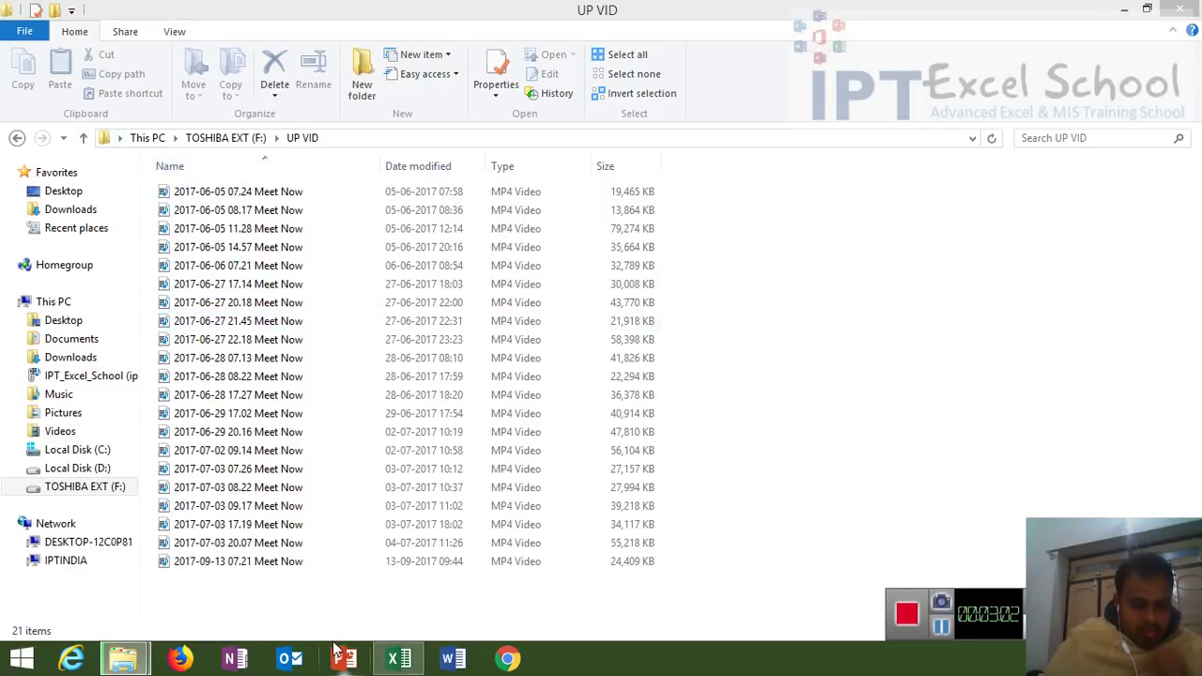
# Back in Excel, close the Document Recovery pane and confirm dismissing the recovered files.
pyautogui.click(398, 660)
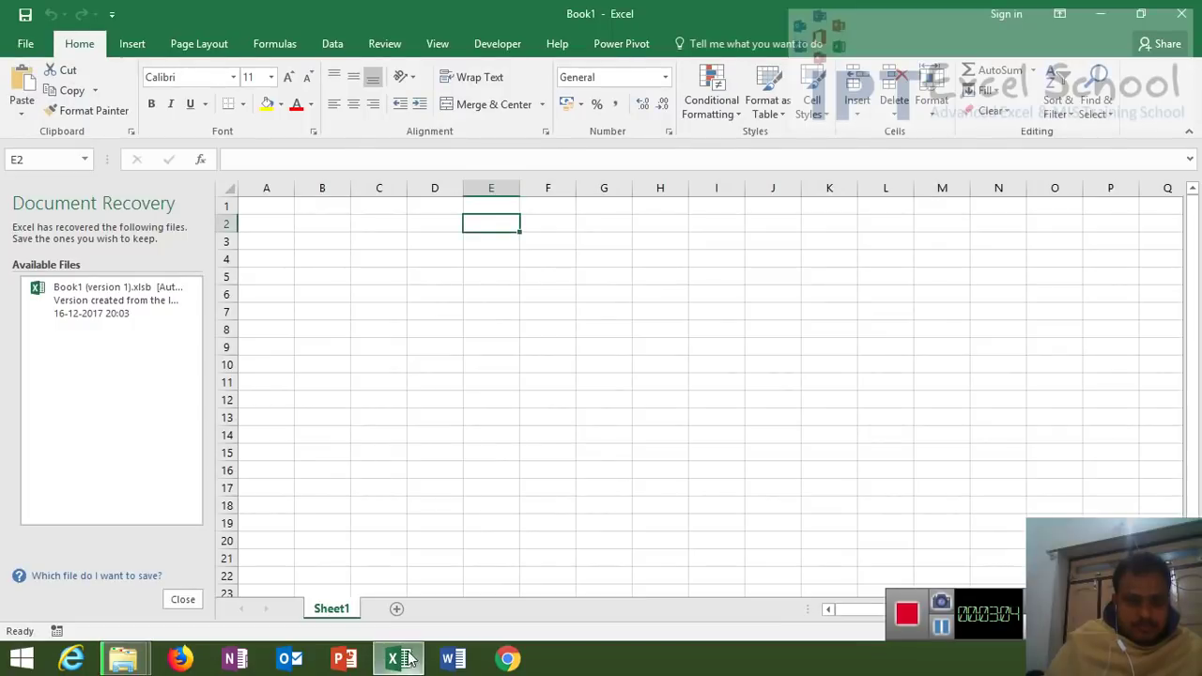
pyautogui.click(183, 599)
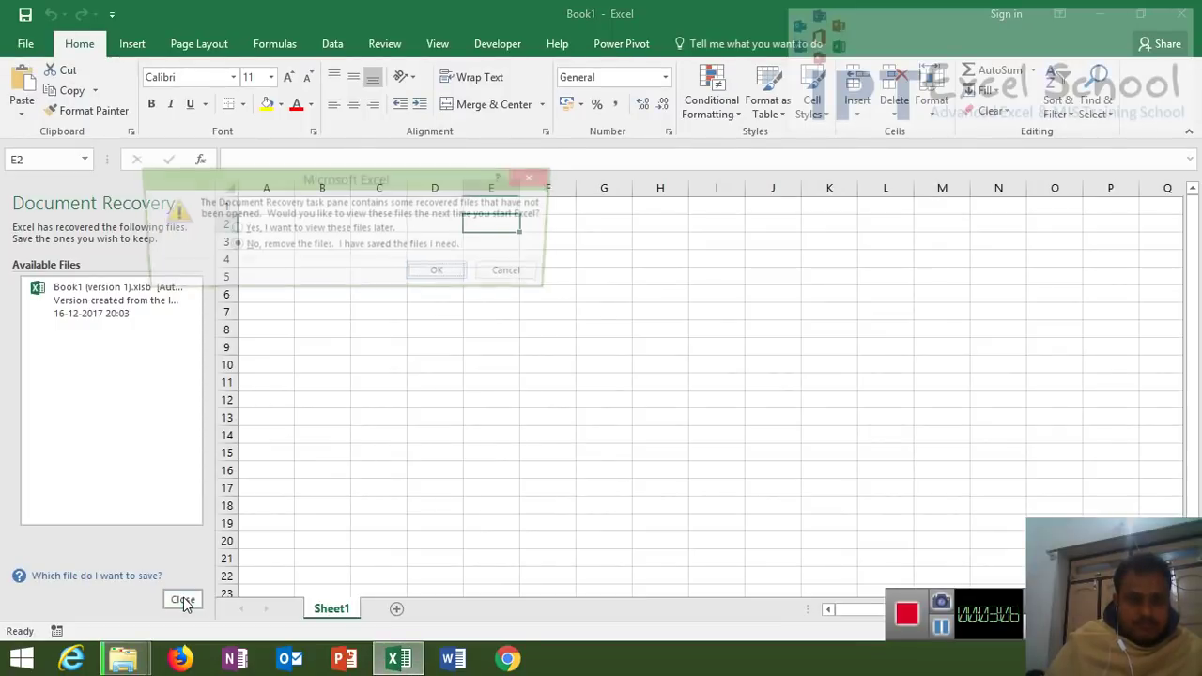
pyautogui.click(438, 274)
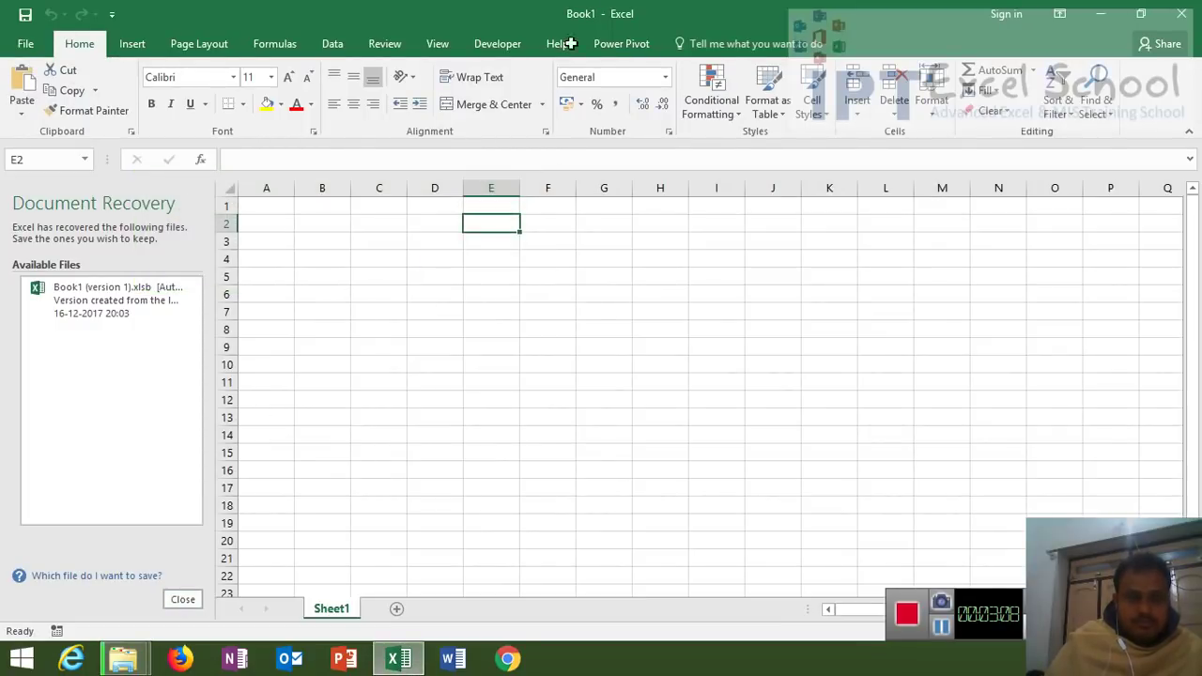
# From the Developer tab, open the Visual Basic editor and insert a new module.
pyautogui.click(491, 47)
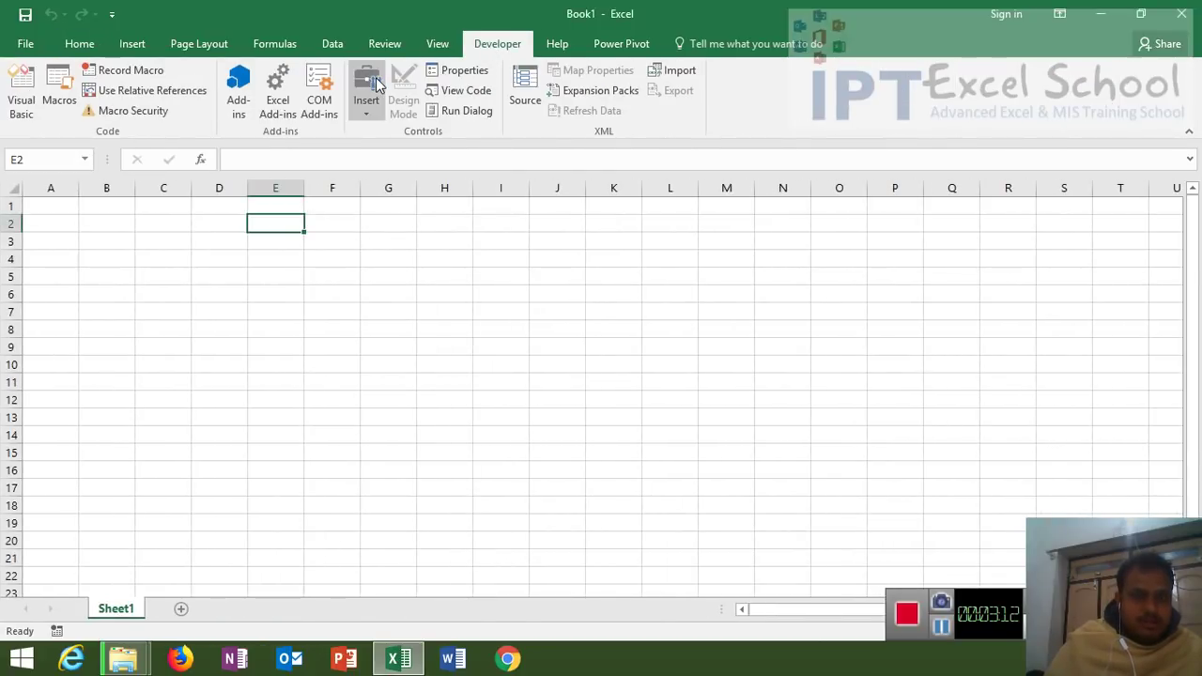
pyautogui.click(40, 205)
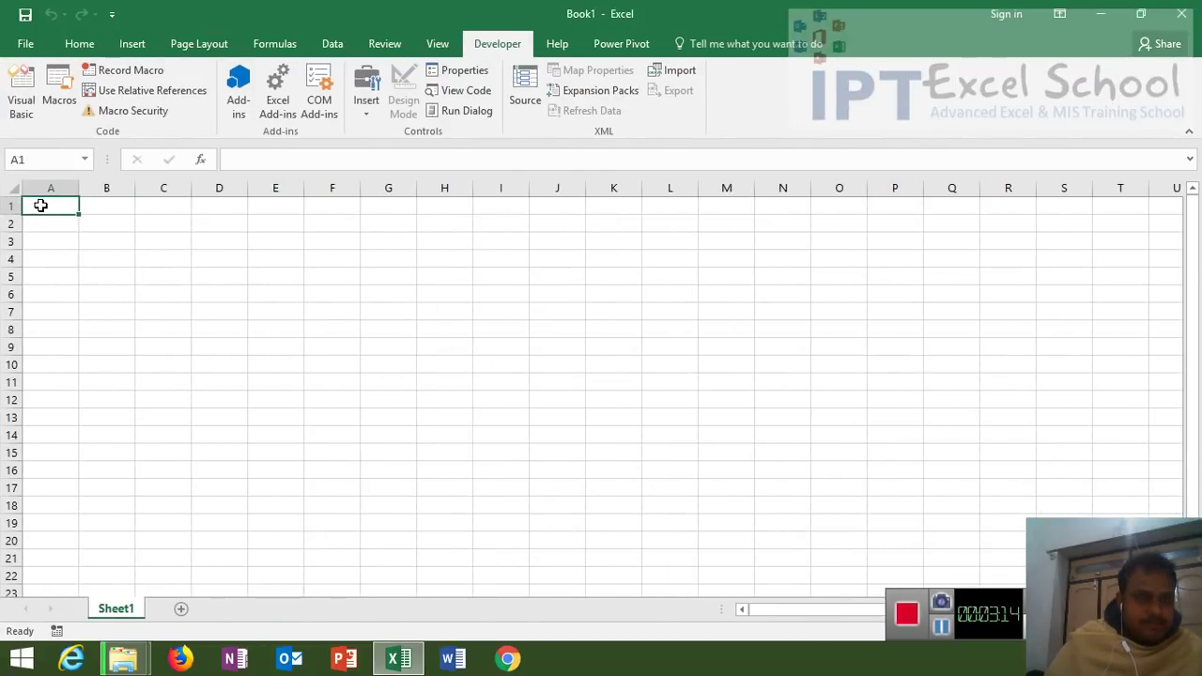
pyautogui.click(22, 119)
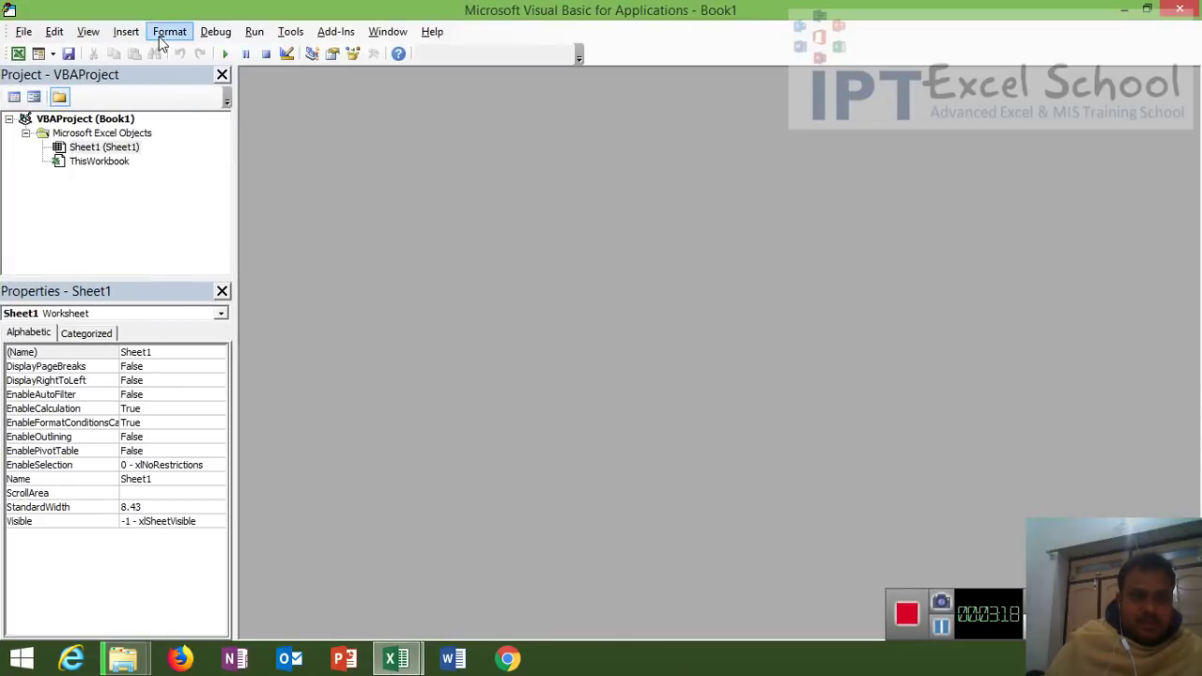
pyautogui.click(128, 38)
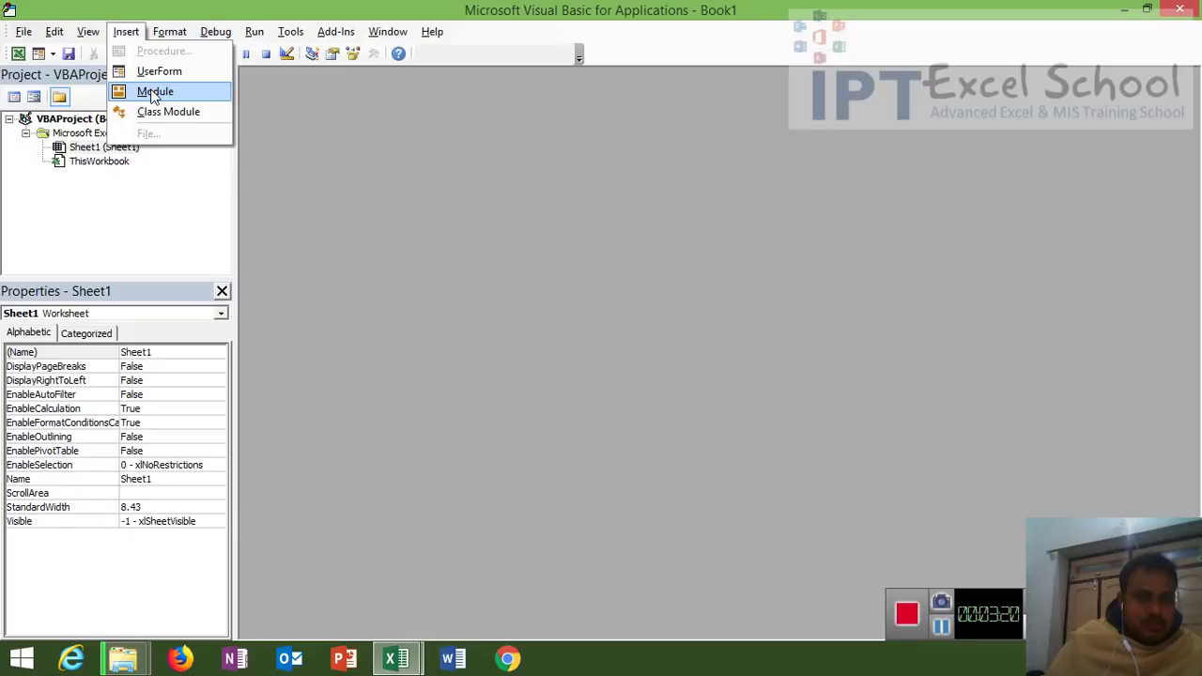
pyautogui.click(154, 92)
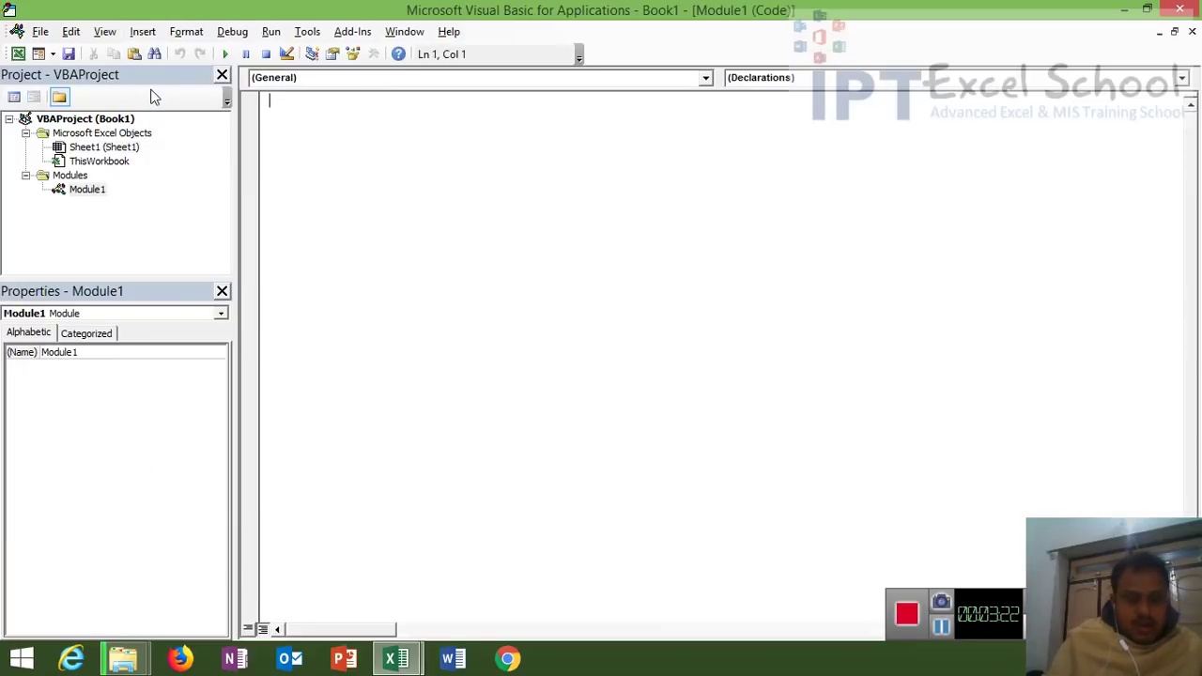
# Write Sub rr(), Dim fn As String and fn = Dir("F:\UP VID\* in Module1.
pyautogui.write('sub')
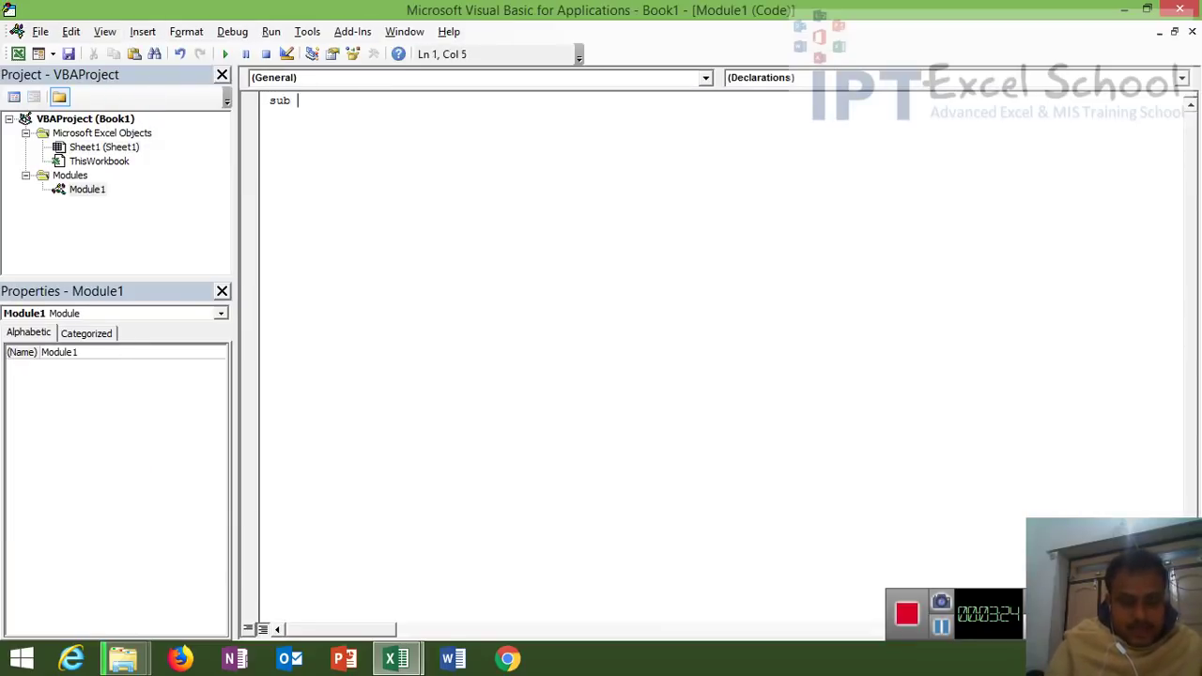
pyautogui.write('rr()')
pyautogui.press('Return')
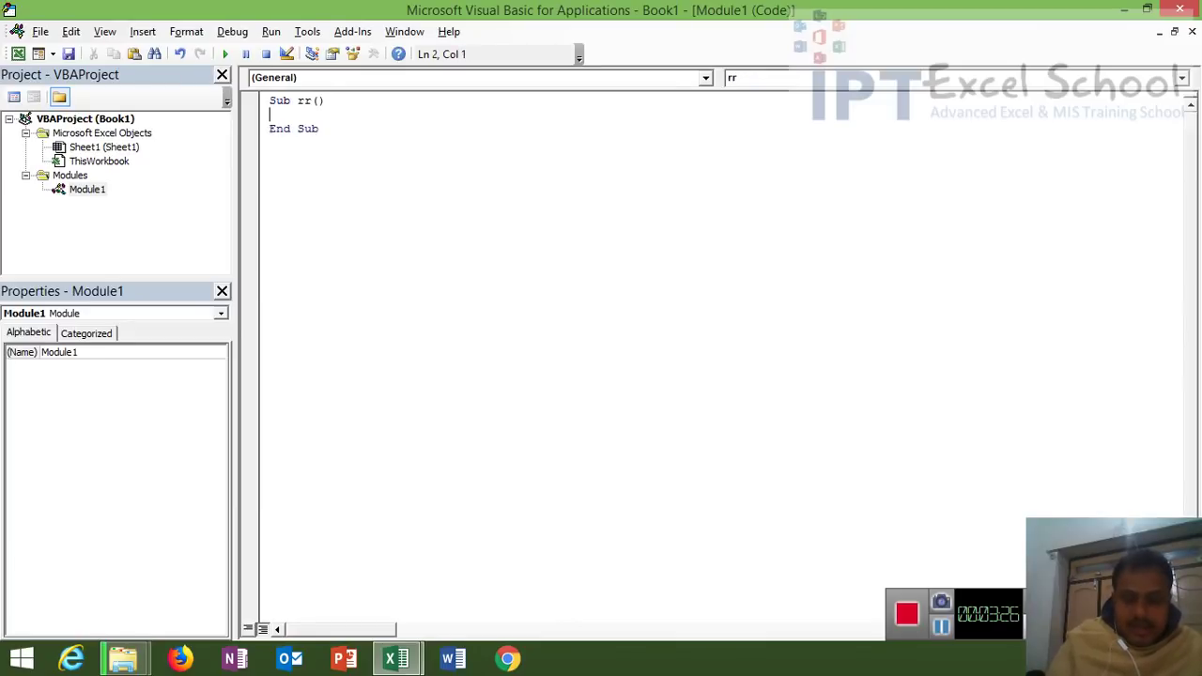
pyautogui.press('Return')
pyautogui.press('Return')
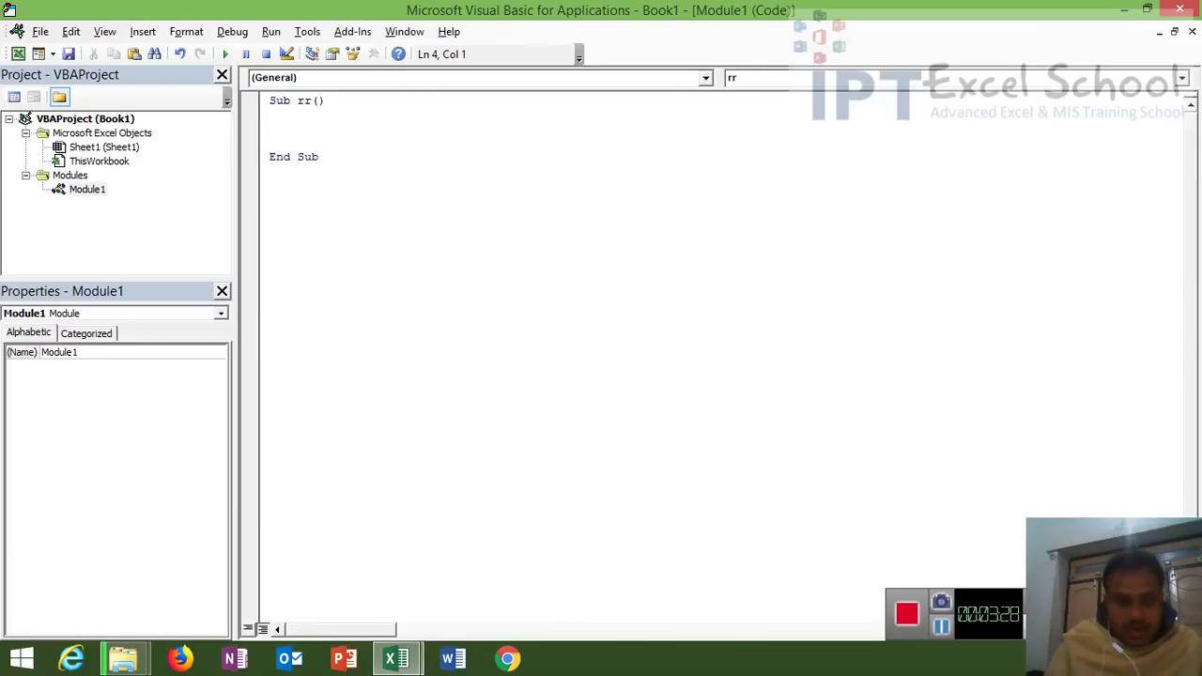
pyautogui.write('for')
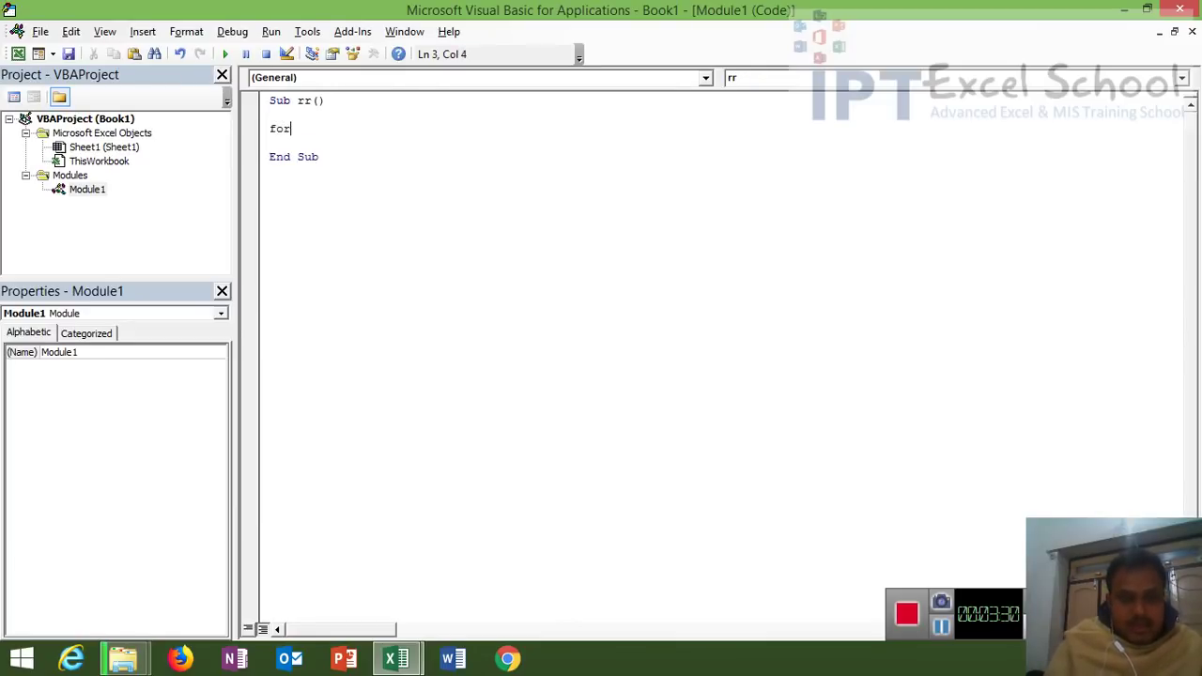
pyautogui.press('BackSpace')
pyautogui.press('BackSpace')
pyautogui.write('rom')
pyautogui.press('BackSpace')
pyautogui.press('BackSpace')
pyautogui.press('BackSpace')
pyautogui.press('BackSpace')
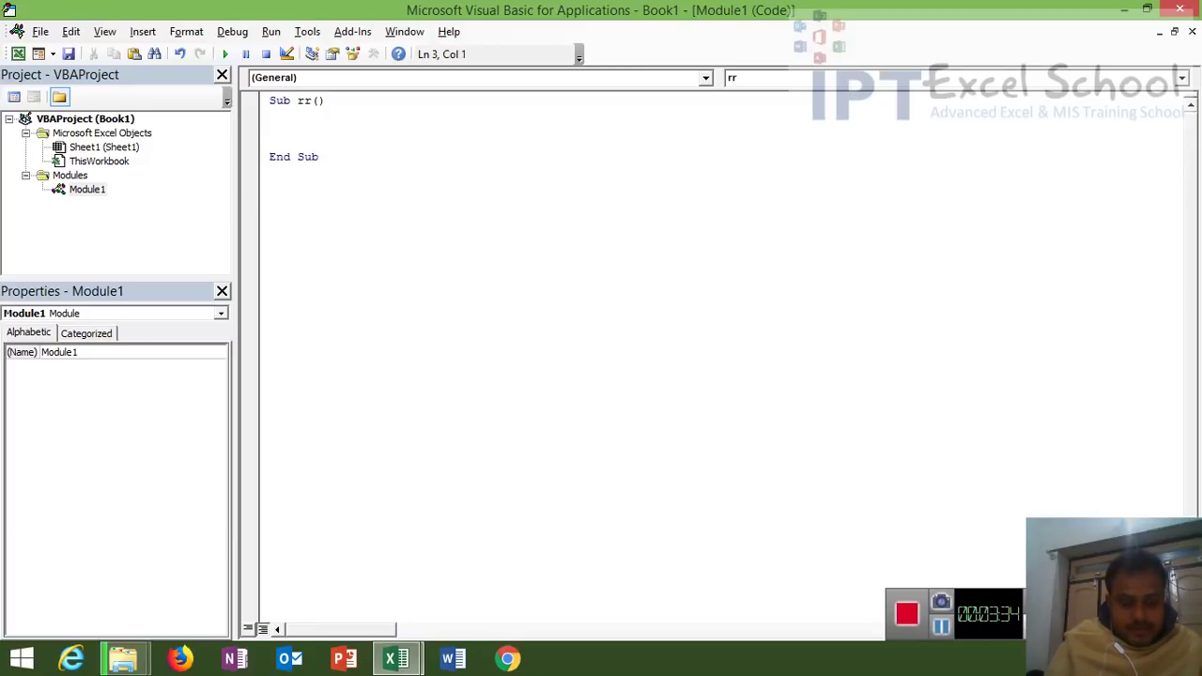
pyautogui.write('dim ')
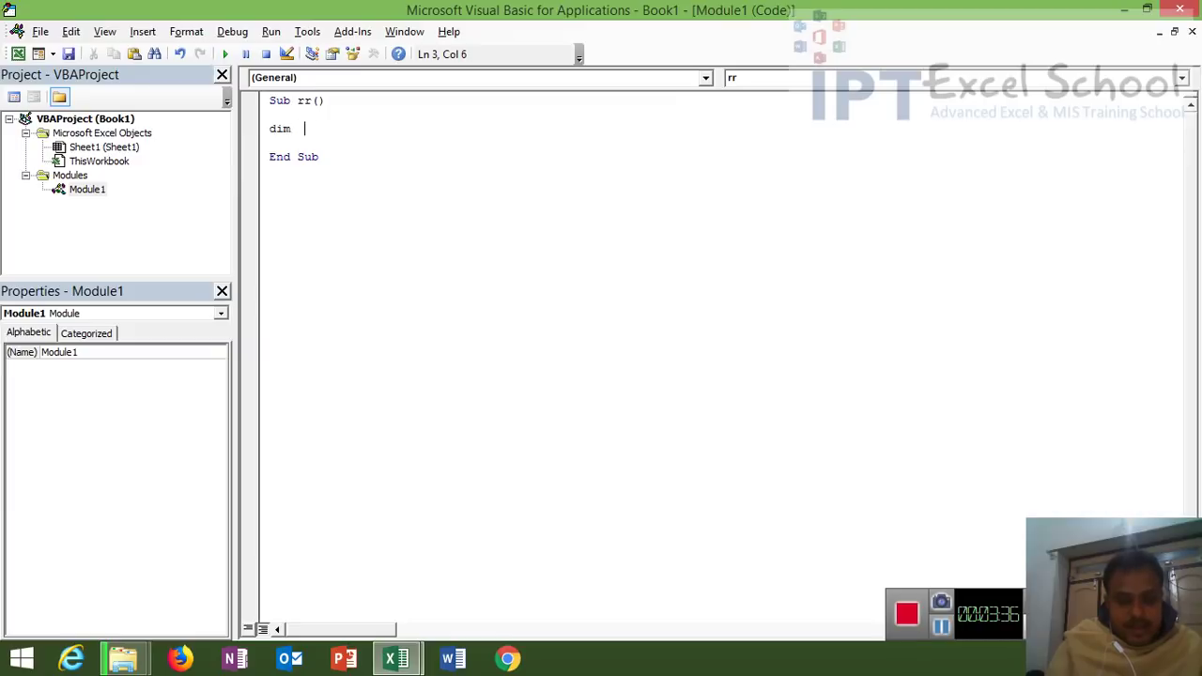
pyautogui.write('fn as s')
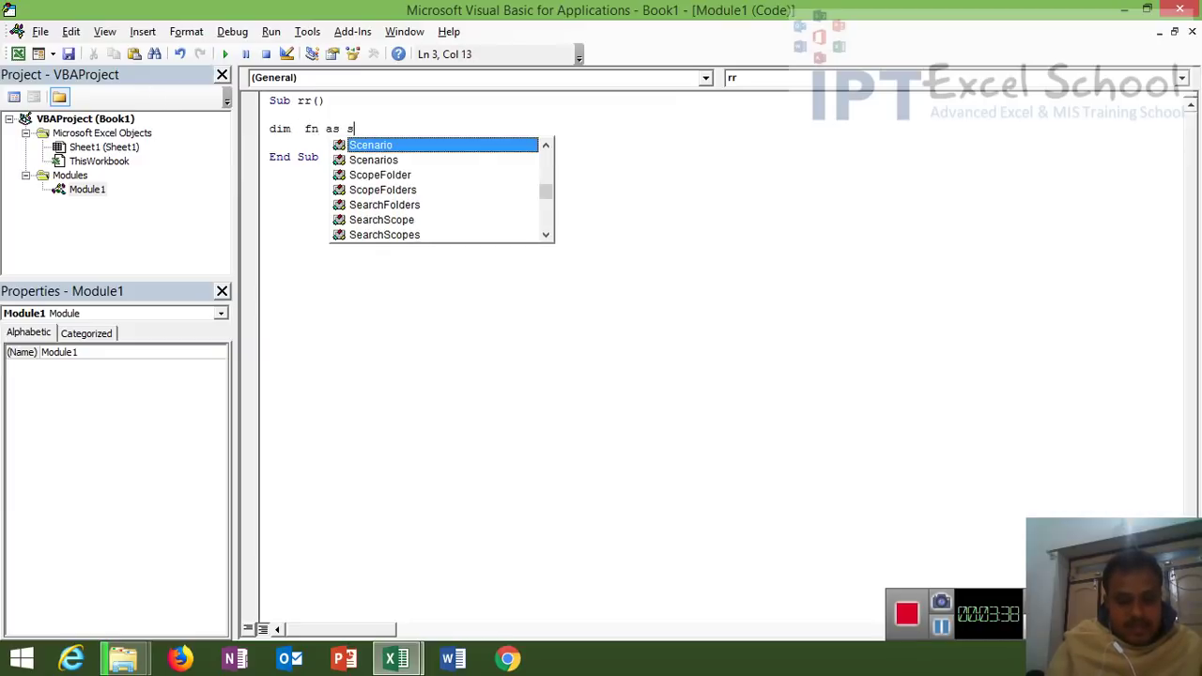
pyautogui.write('tr')
pyautogui.press('Tab')
pyautogui.press('Return')
pyautogui.press('Return')
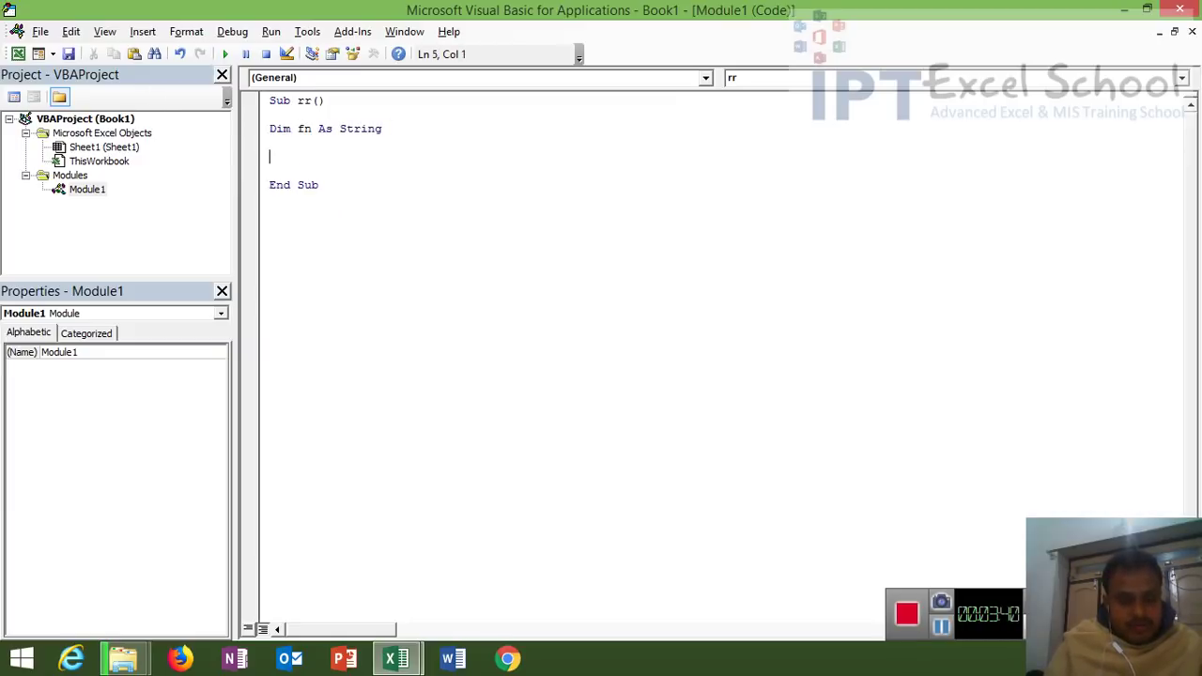
pyautogui.write('fn= ')
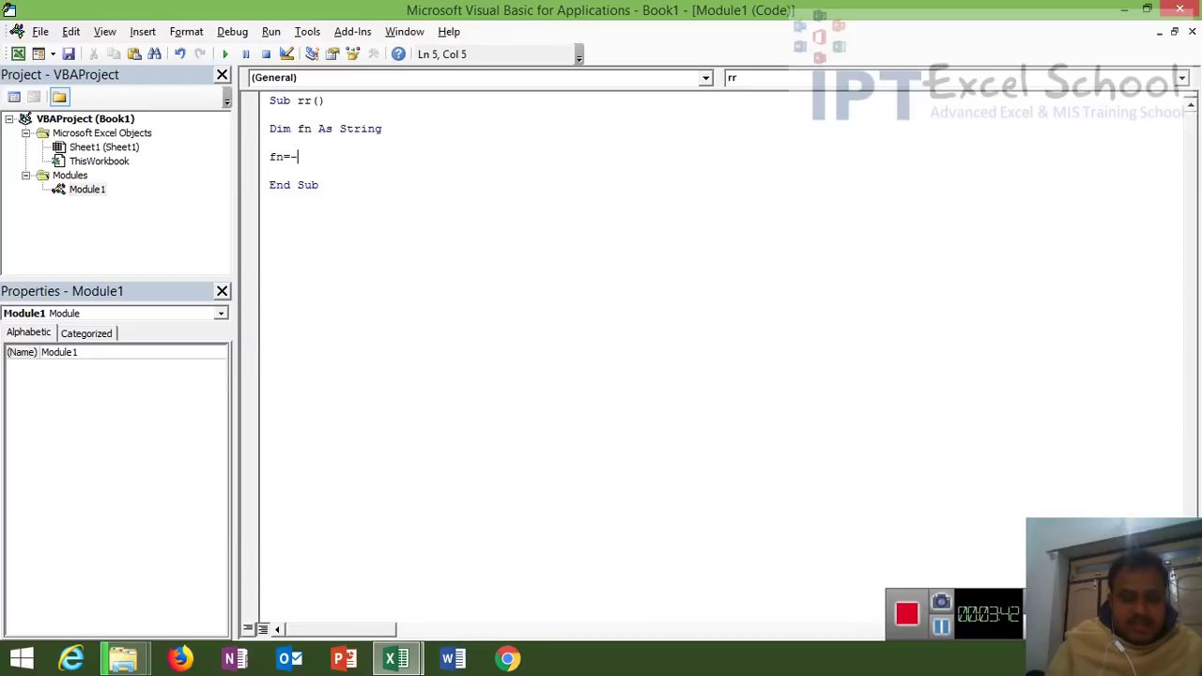
pyautogui.write('dir')
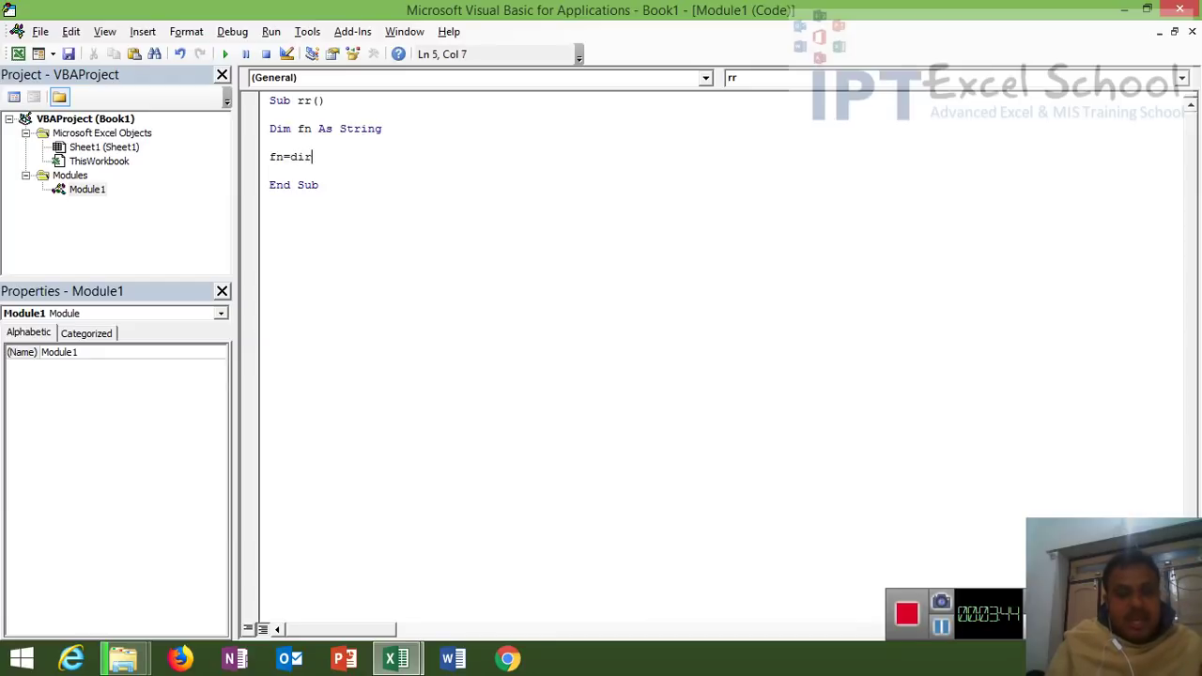
pyautogui.write('(')
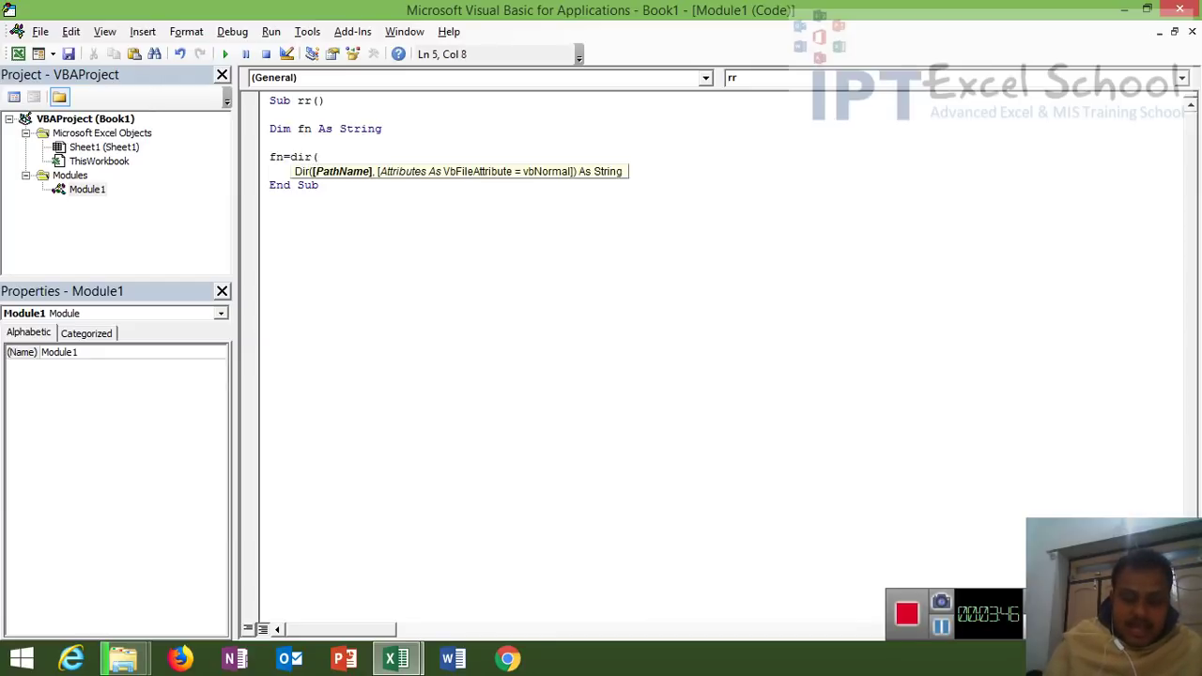
pyautogui.write('"F:\\UP VID')
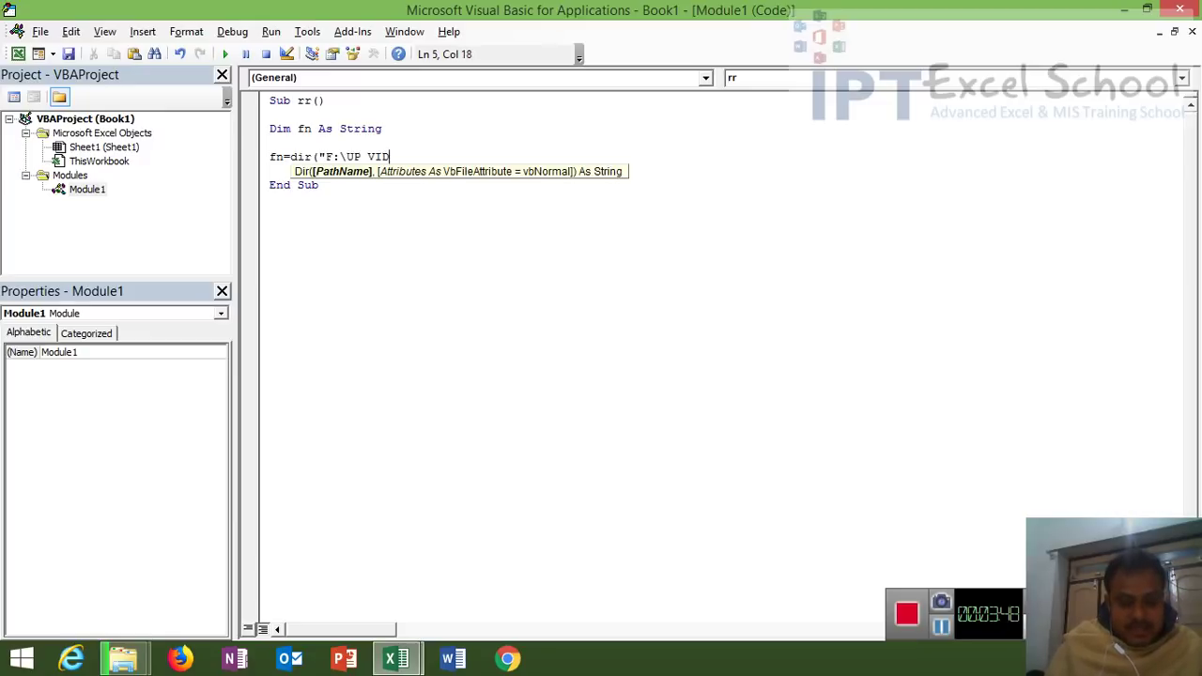
pyautogui.write('\\')
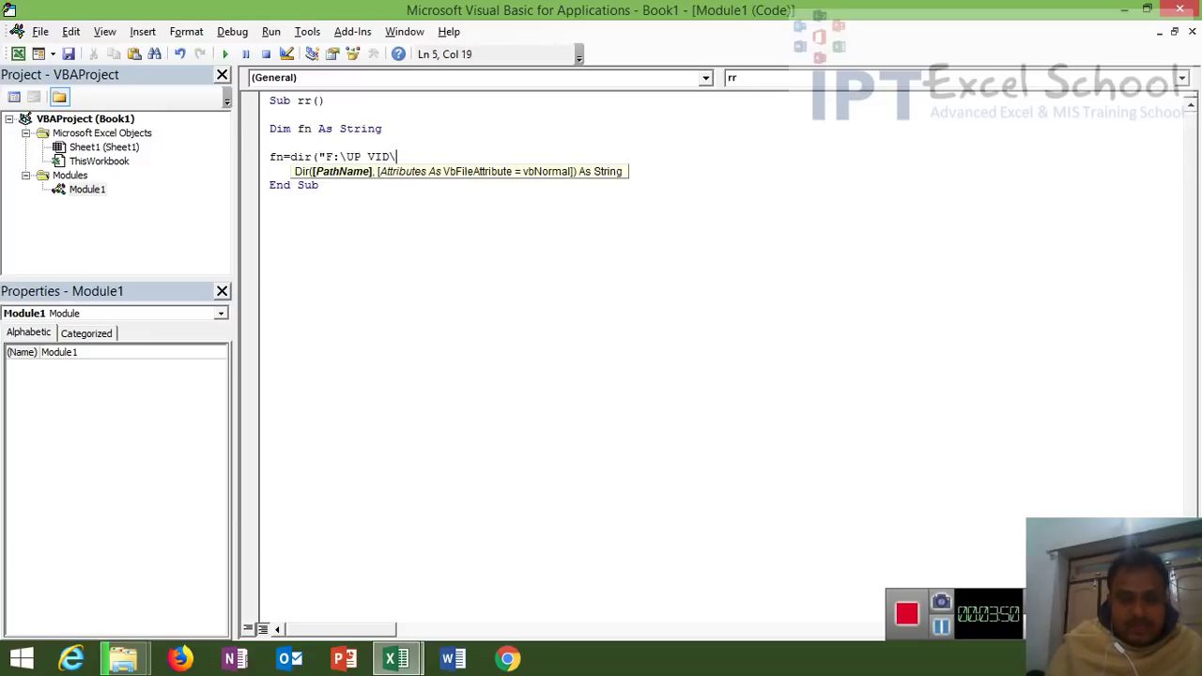
pyautogui.write('*')
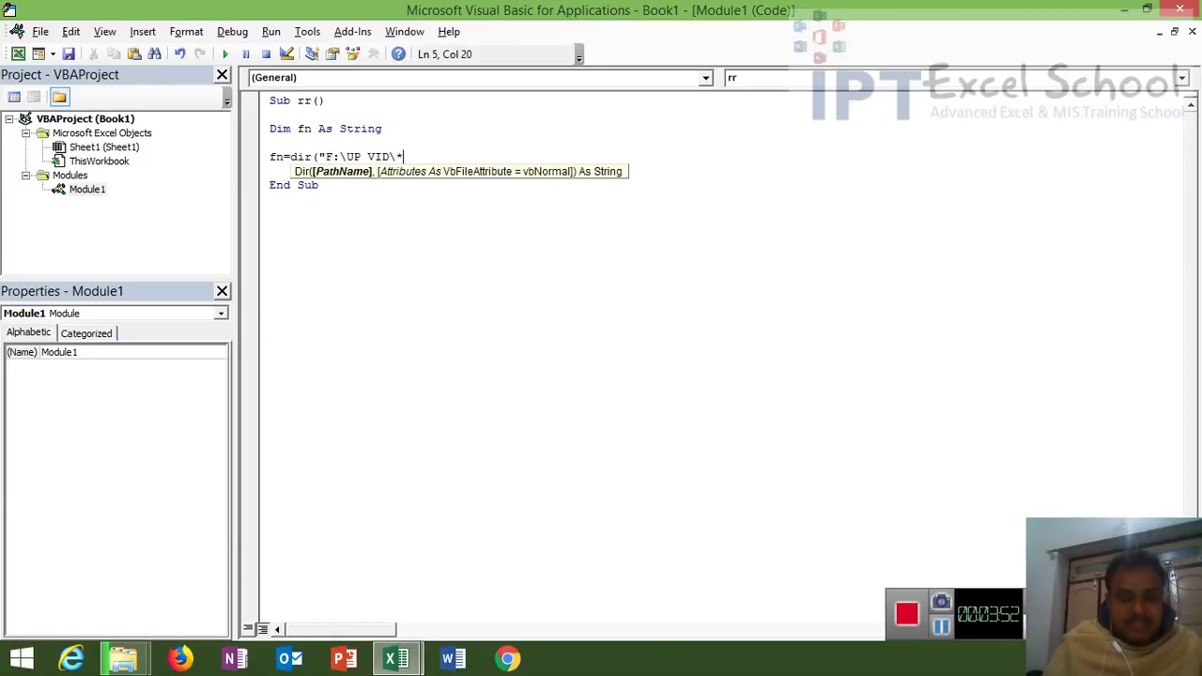
pyautogui.hotkey('alt', 'F11')
pyautogui.hotkey('alt', 'Tab')
pyautogui.hotkey('alt', 'Tab')
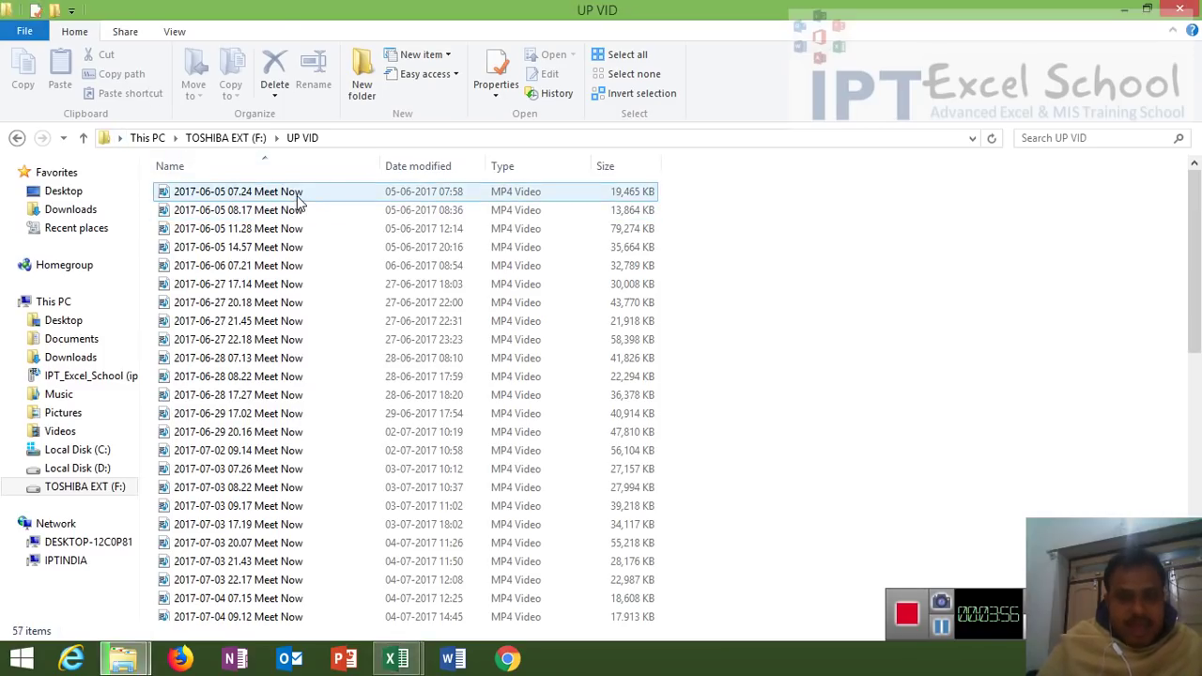
# Bring up the context menu for the first video in UP VID, dismissing stray menus.
pyautogui.rightClick(299, 198)
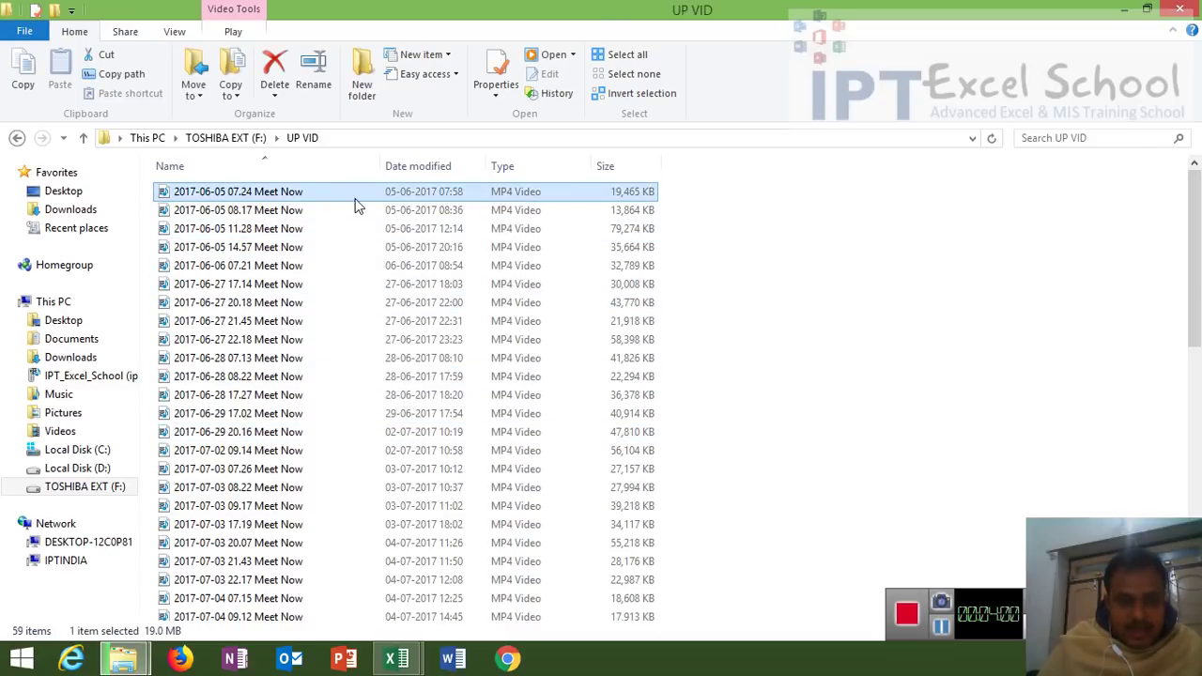
pyautogui.rightClick(355, 206)
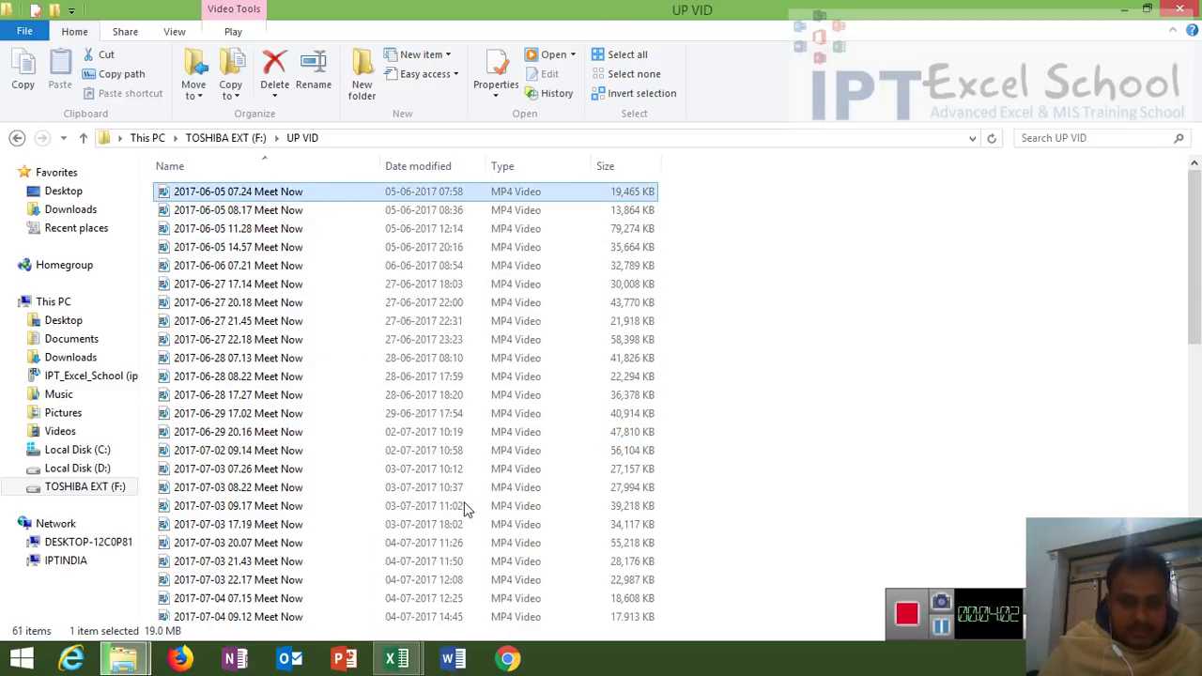
pyautogui.rightClick(414, 206)
pyautogui.press('Escape')
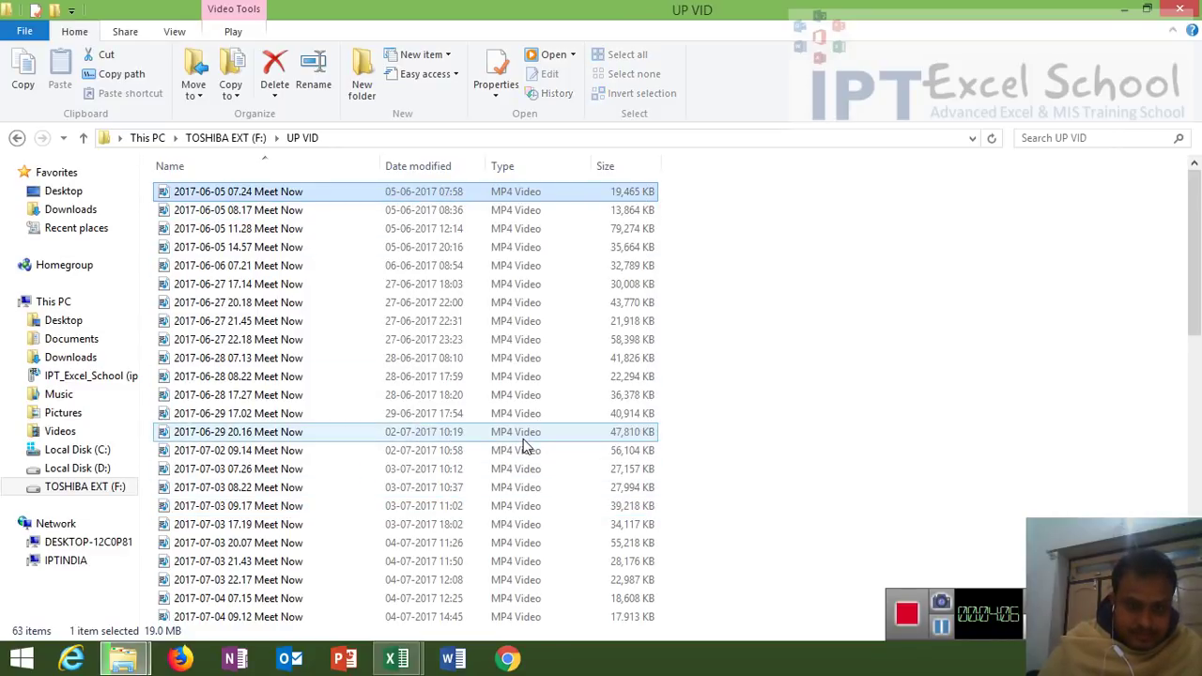
pyautogui.click(524, 434)
pyautogui.click(326, 191)
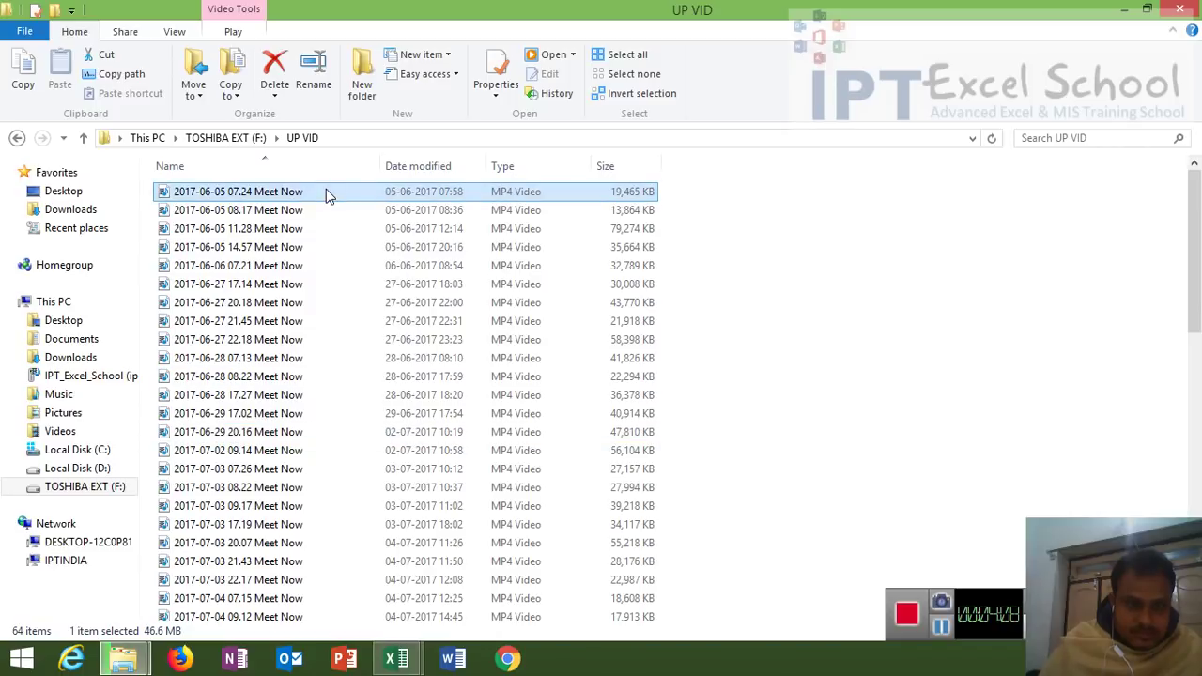
pyautogui.rightClick(326, 192)
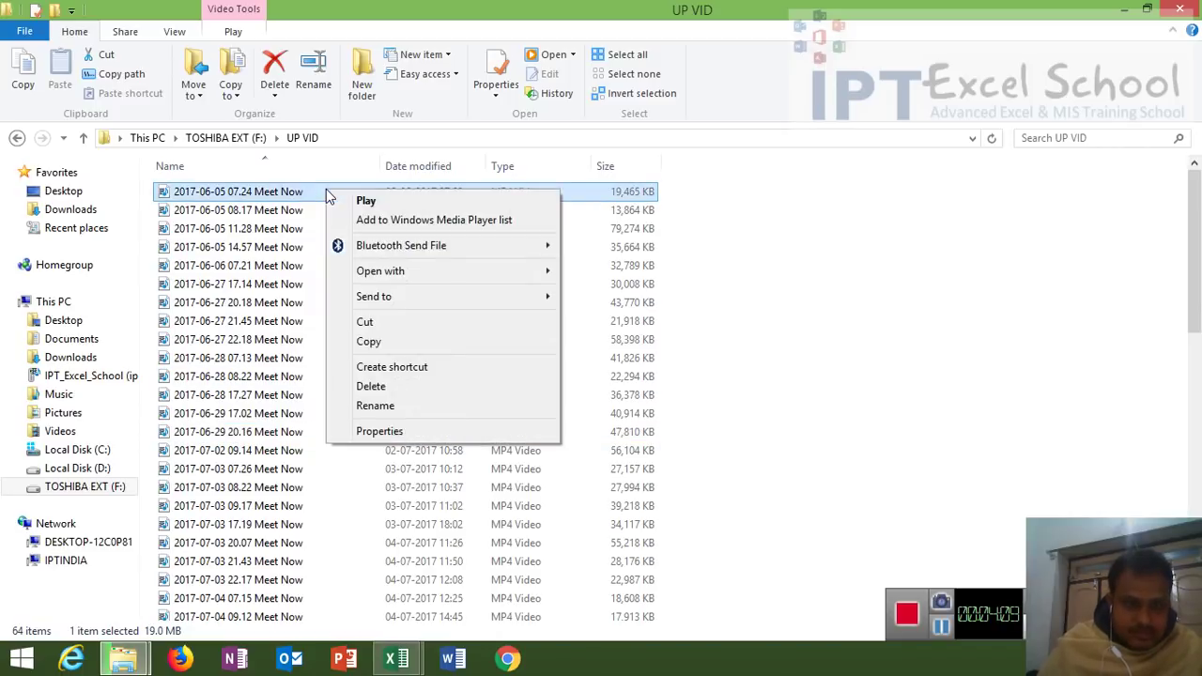
pyautogui.press('Escape')
pyautogui.click(385, 437)
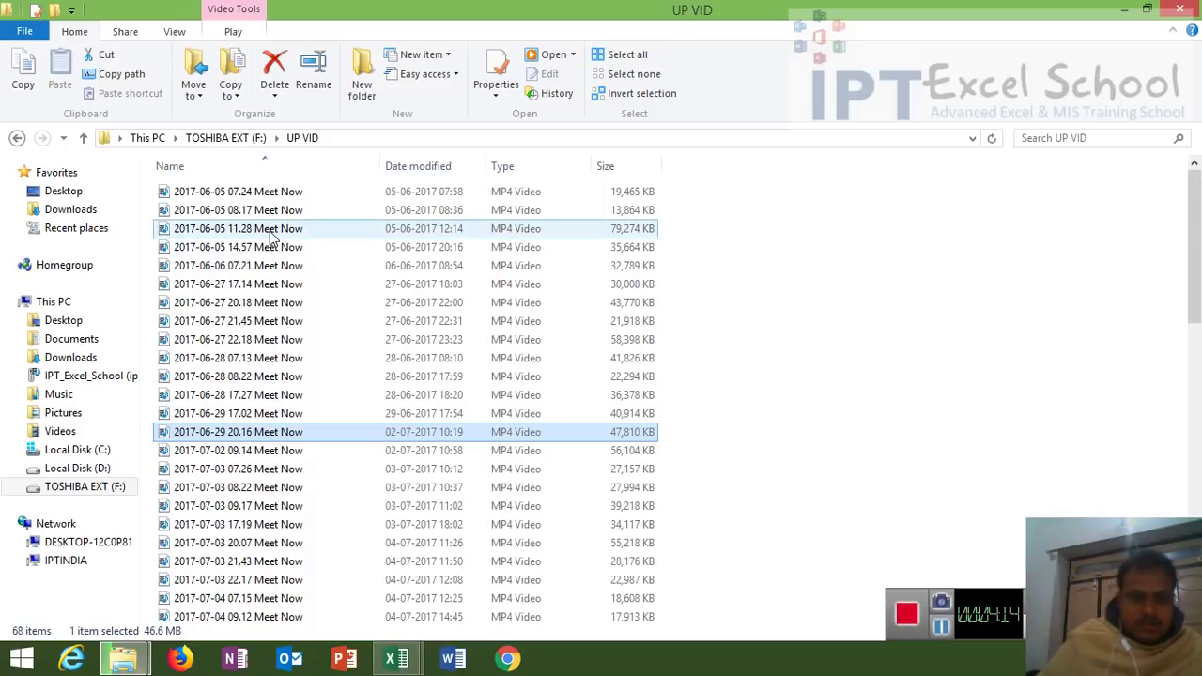
# Check the first video's Properties show type MP4 Video (.mp4), then return to Excel.
pyautogui.click(265, 196)
pyautogui.rightClick(265, 201)
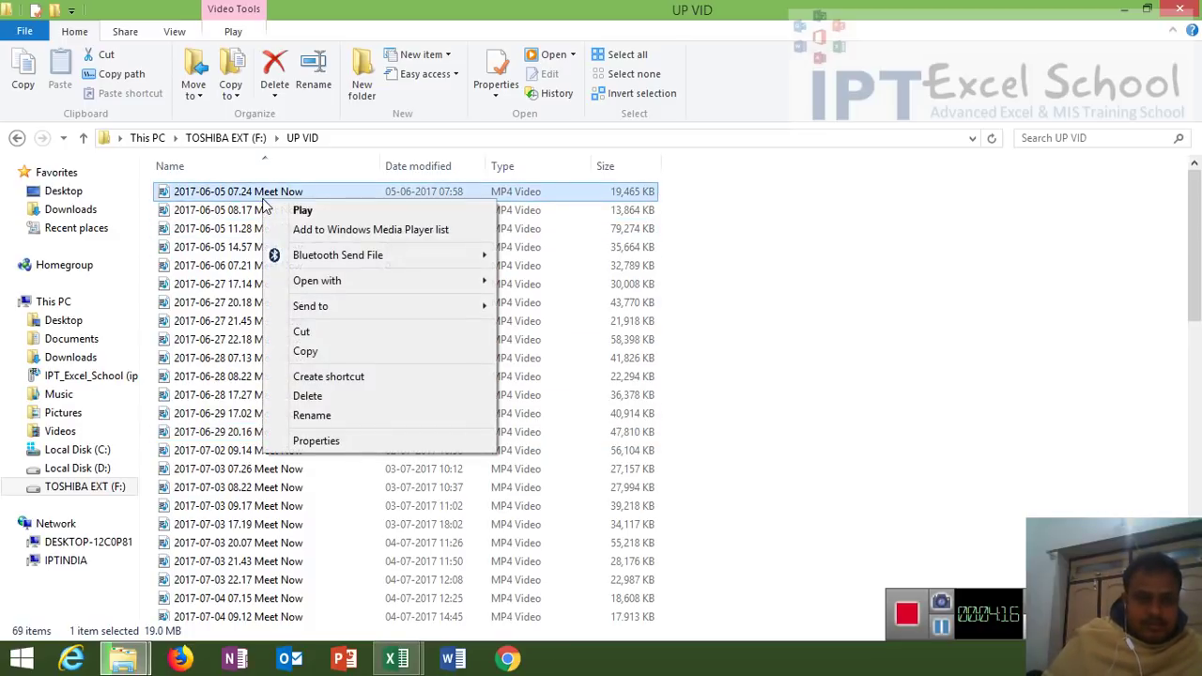
pyautogui.click(332, 442)
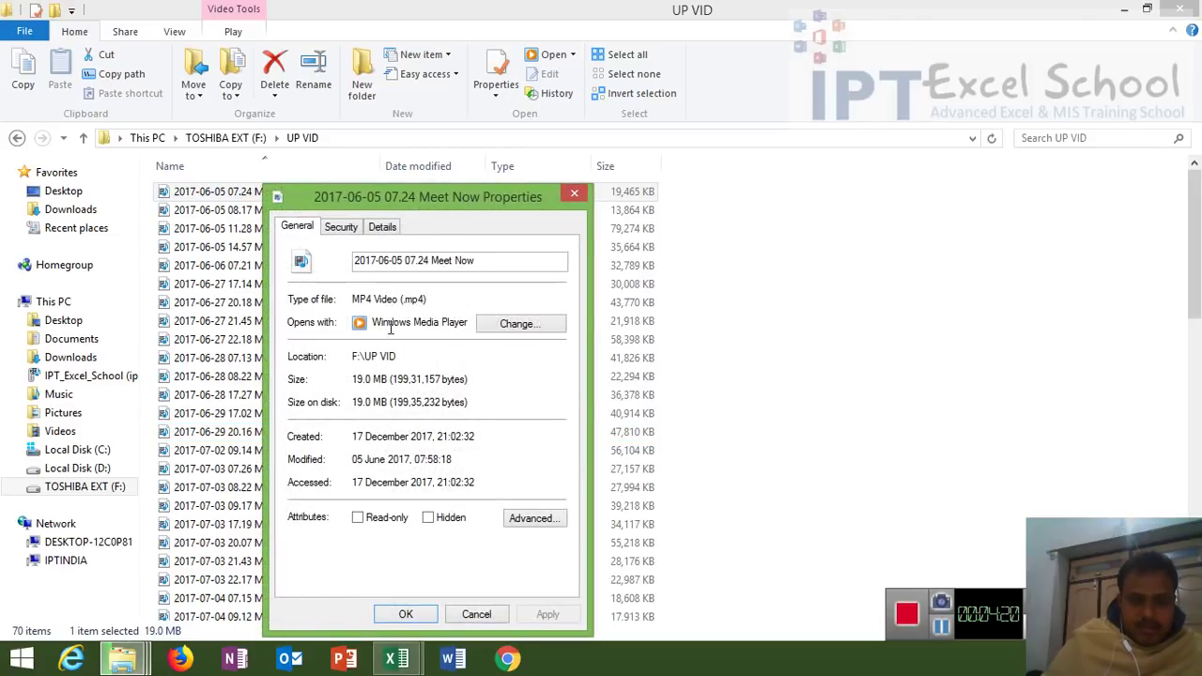
pyautogui.doubleClick(414, 300)
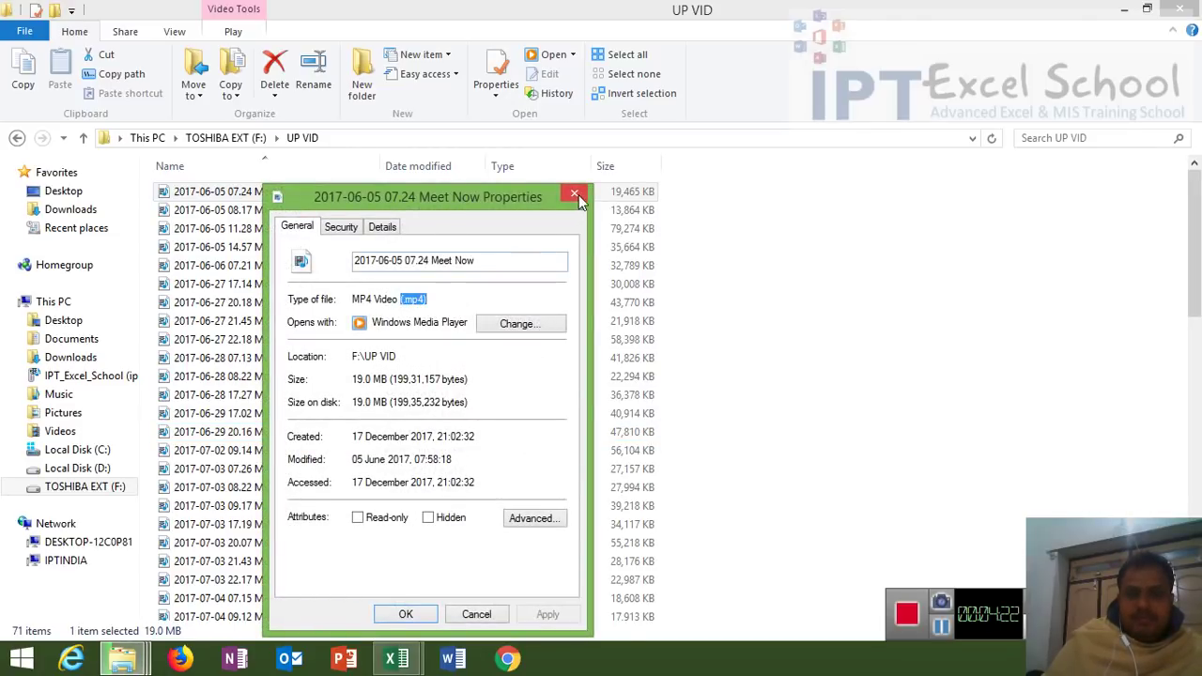
pyautogui.click(575, 196)
pyautogui.hotkey('alt', 'Tab')
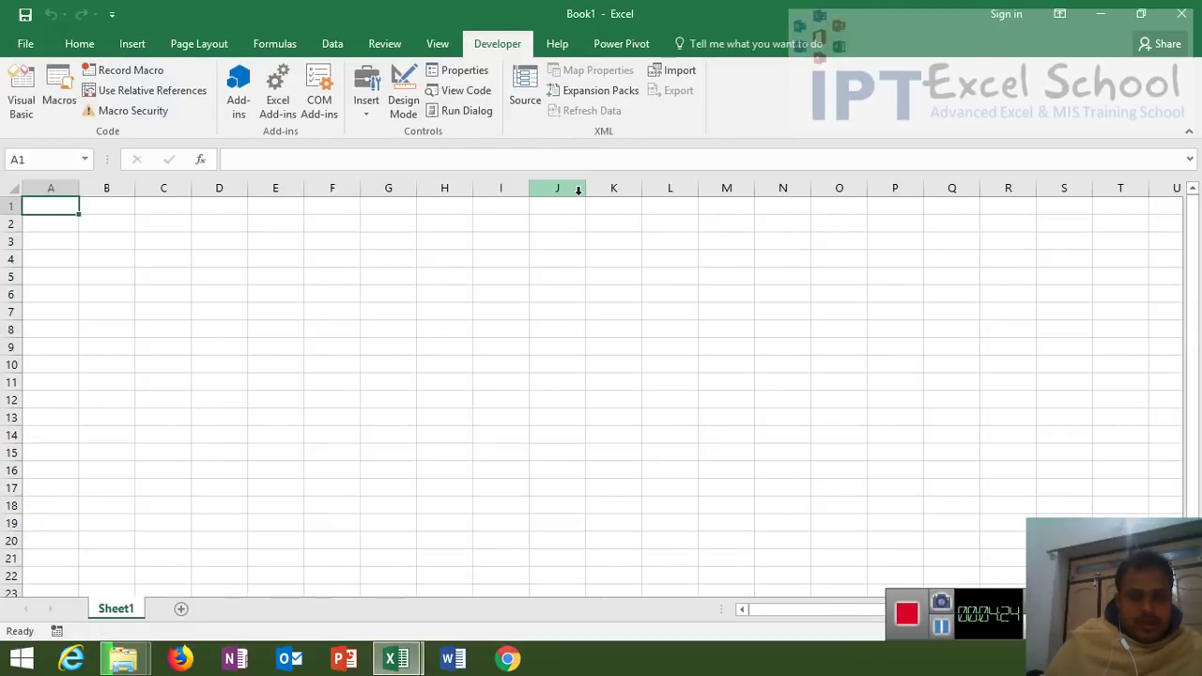
# Complete fn = Dir("F:\UP VID\*.mp4", vbNormal) and begin a do while line below it.
pyautogui.hotkey('alt', 'Tab')
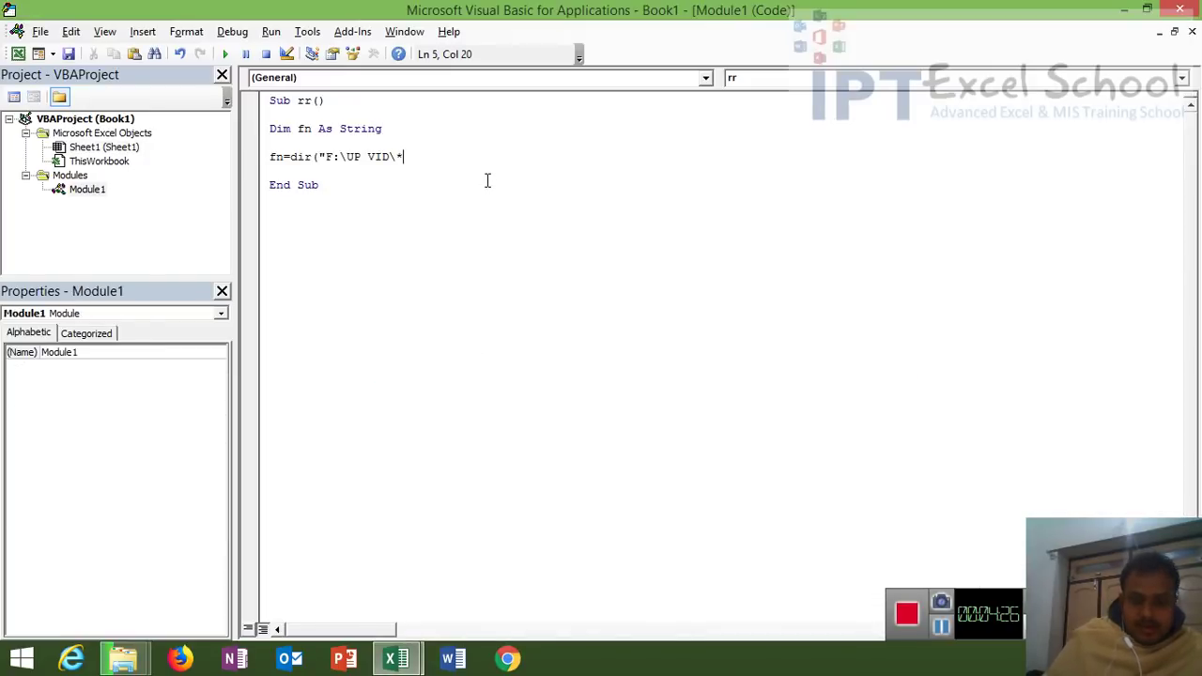
pyautogui.write('.')
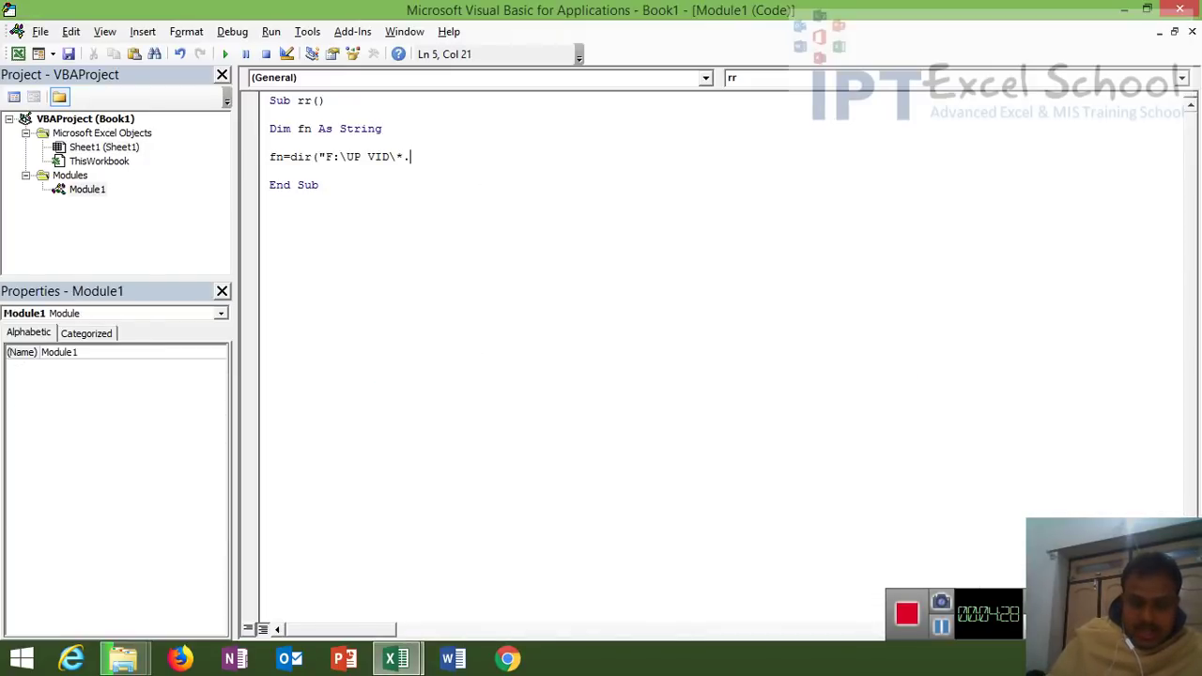
pyautogui.write('mp4')
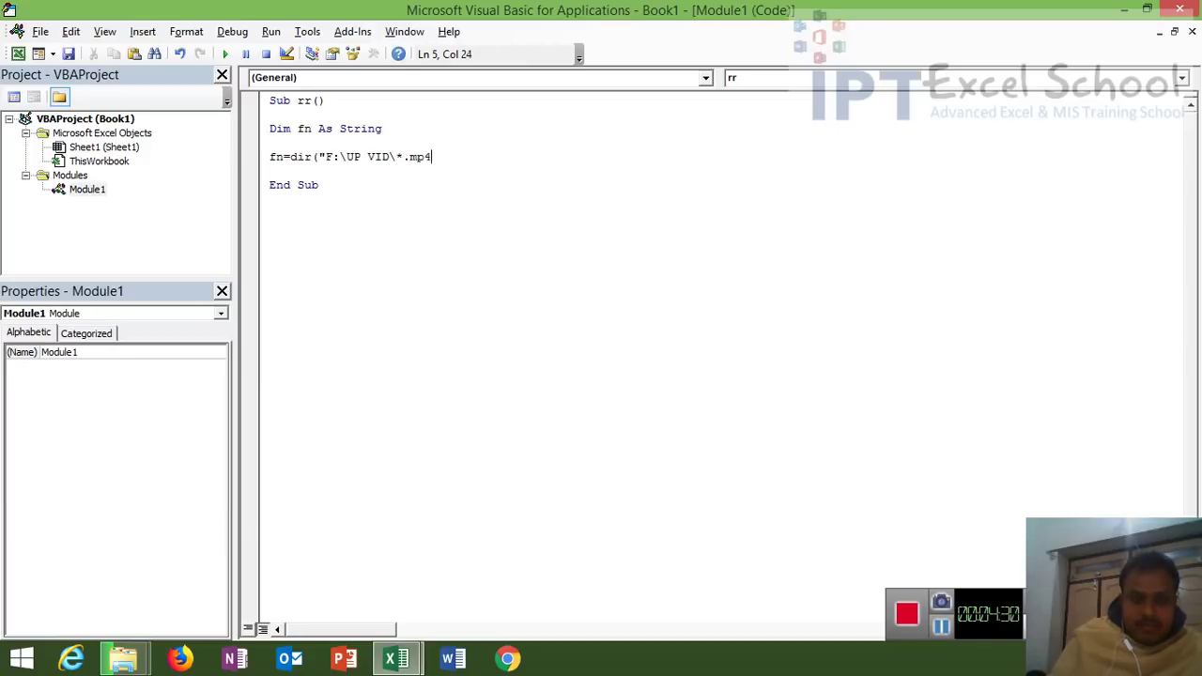
pyautogui.write('",')
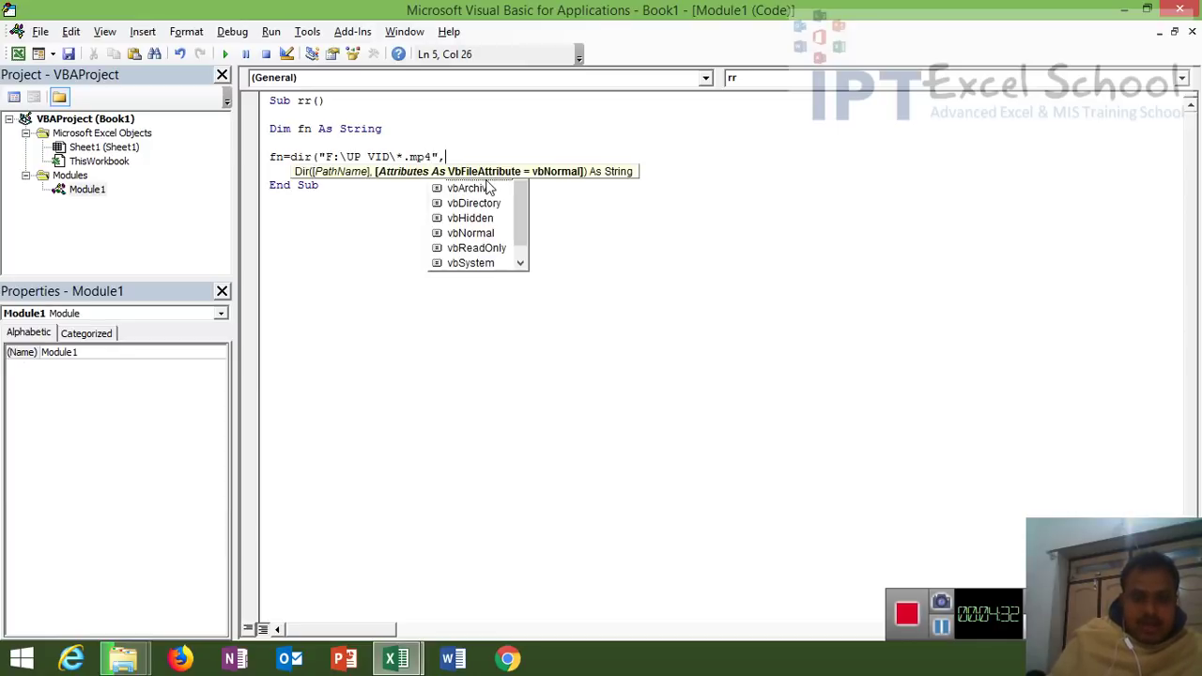
pyautogui.press('Down')
pyautogui.press('Down')
pyautogui.press('Down')
pyautogui.press('Down')
pyautogui.press('Tab')
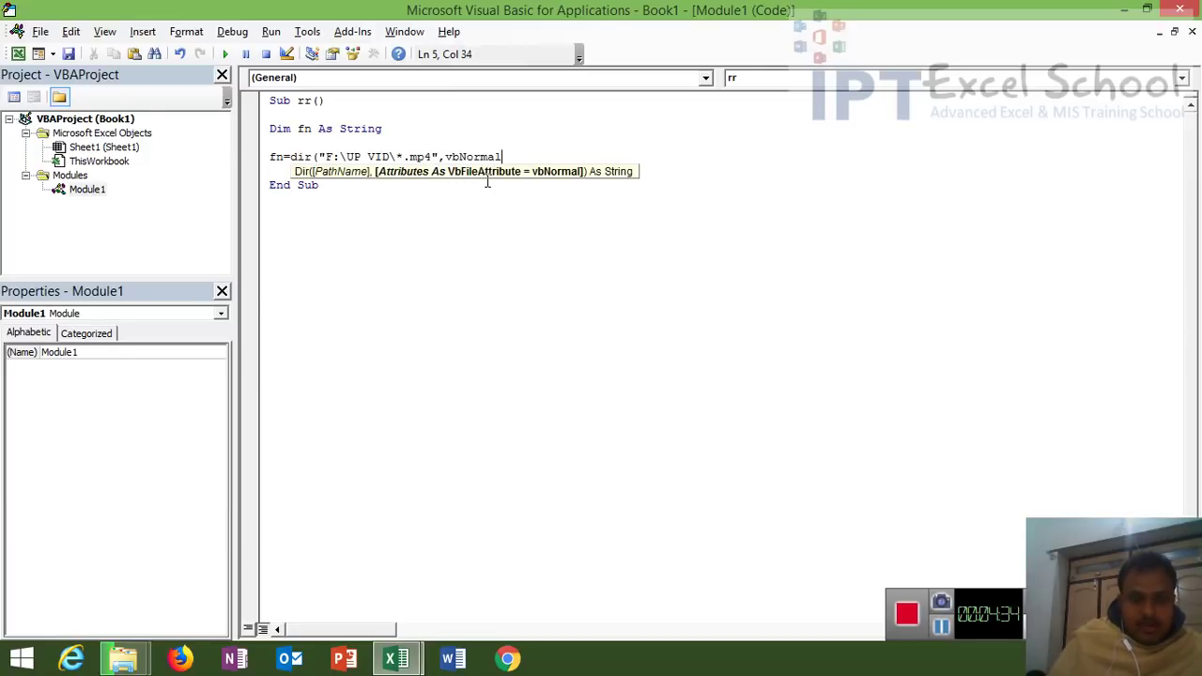
pyautogui.write(')\\\\')
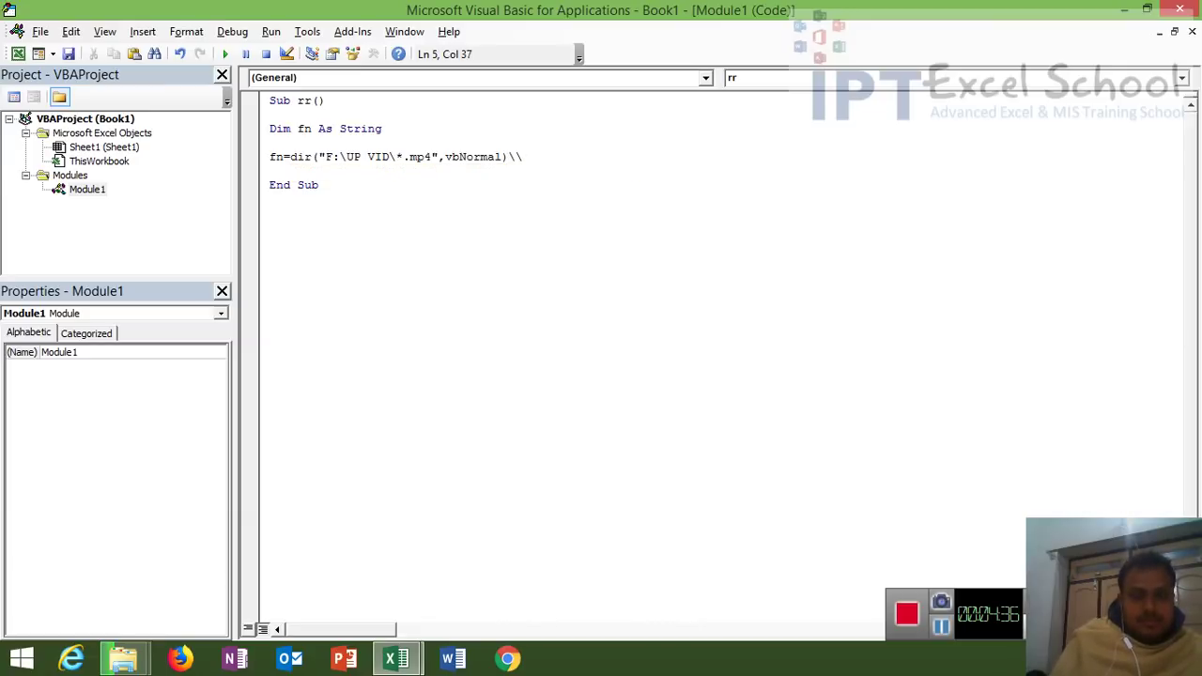
pyautogui.press('BackSpace')
pyautogui.press('BackSpace')
pyautogui.press('BackSpace')
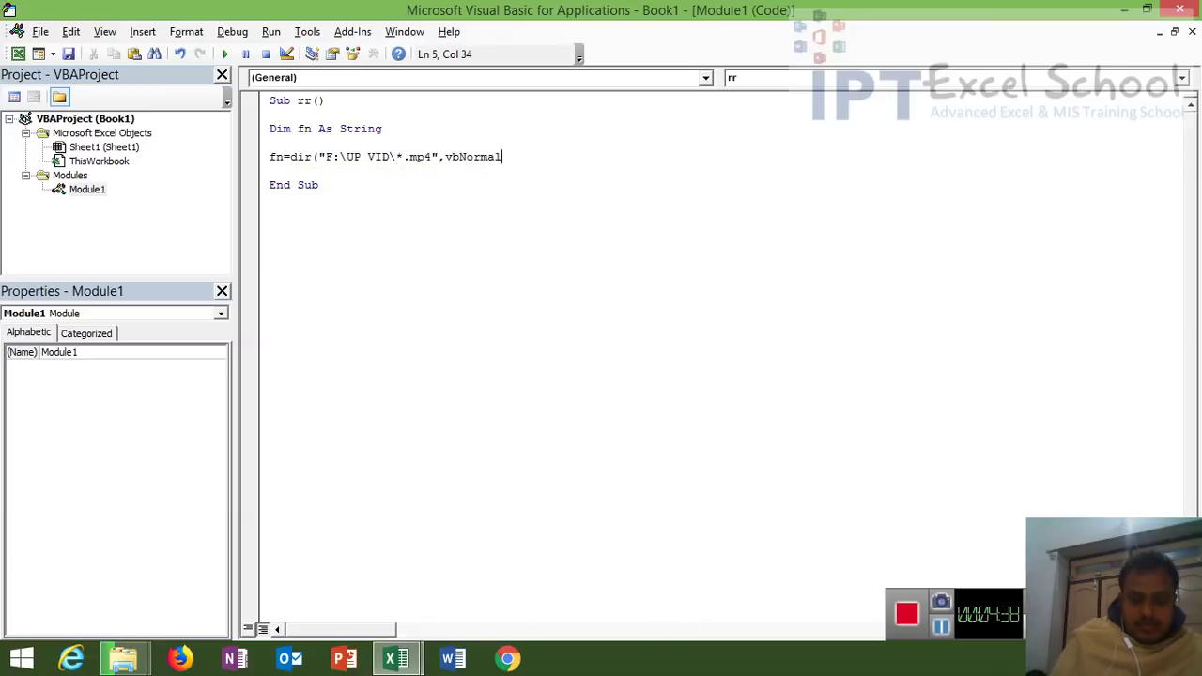
pyautogui.write(')')
pyautogui.press('Return')
pyautogui.press('Return')
pyautogui.press('Return')
pyautogui.press('Up')
pyautogui.press('Up')
pyautogui.press('Up')
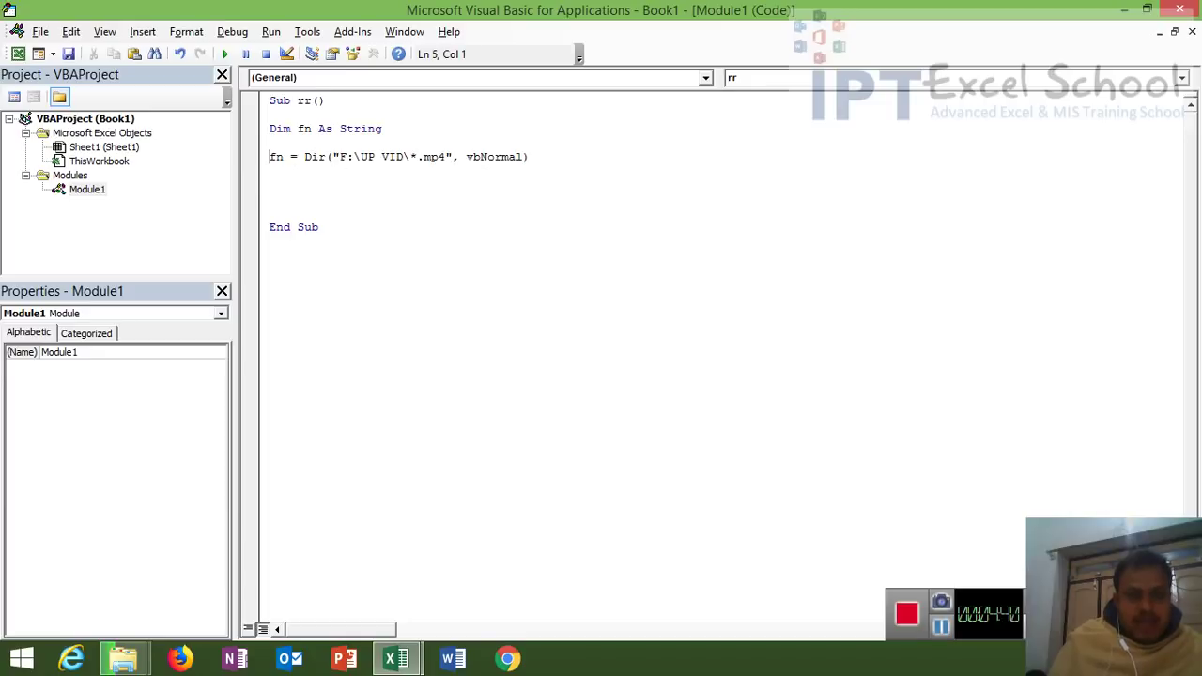
pyautogui.hotkey('shift', 'Right')
pyautogui.hotkey('shift', 'Right')
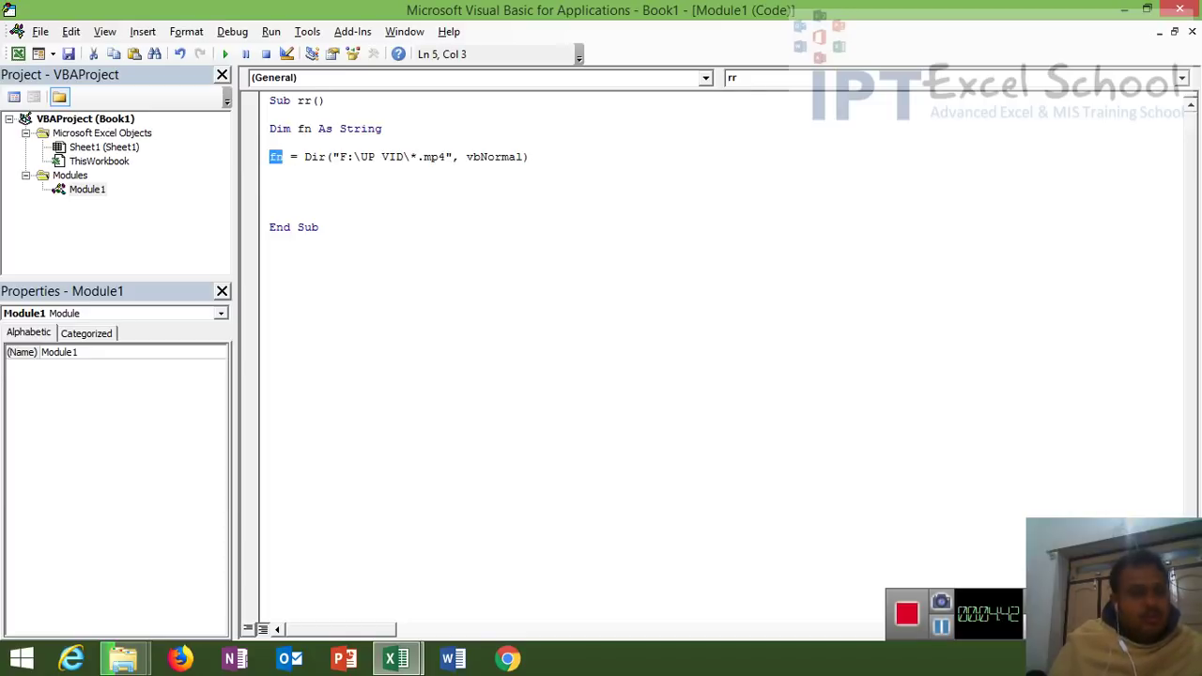
pyautogui.press('Down')
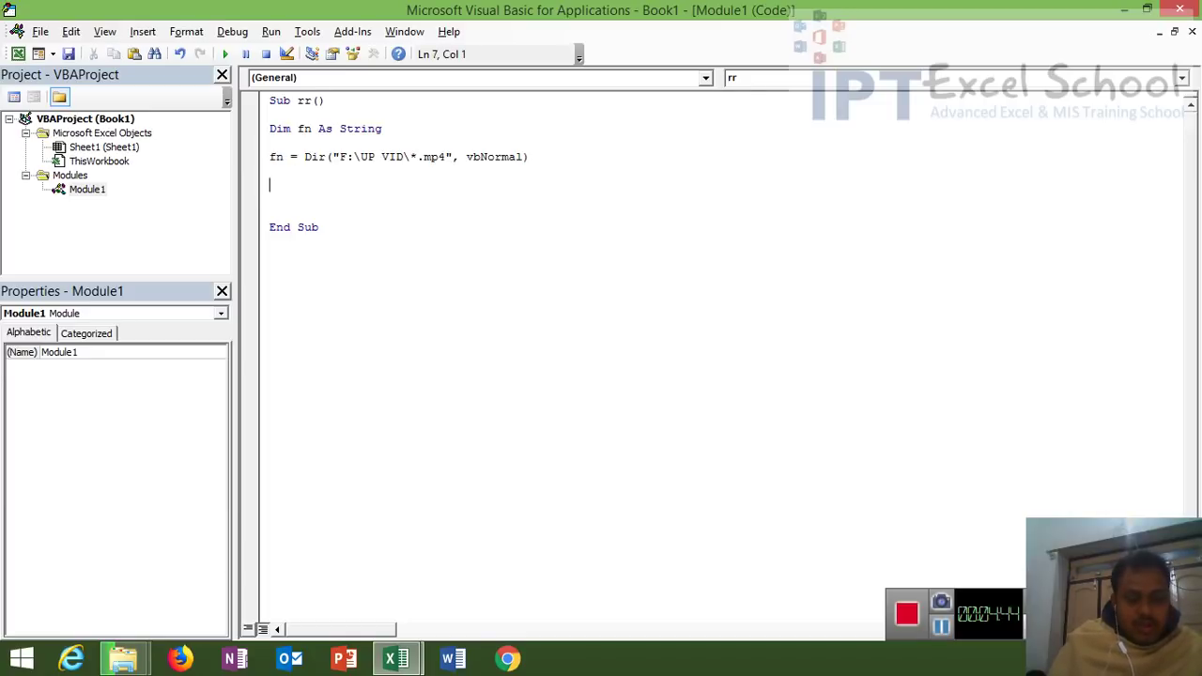
pyautogui.write('do w')
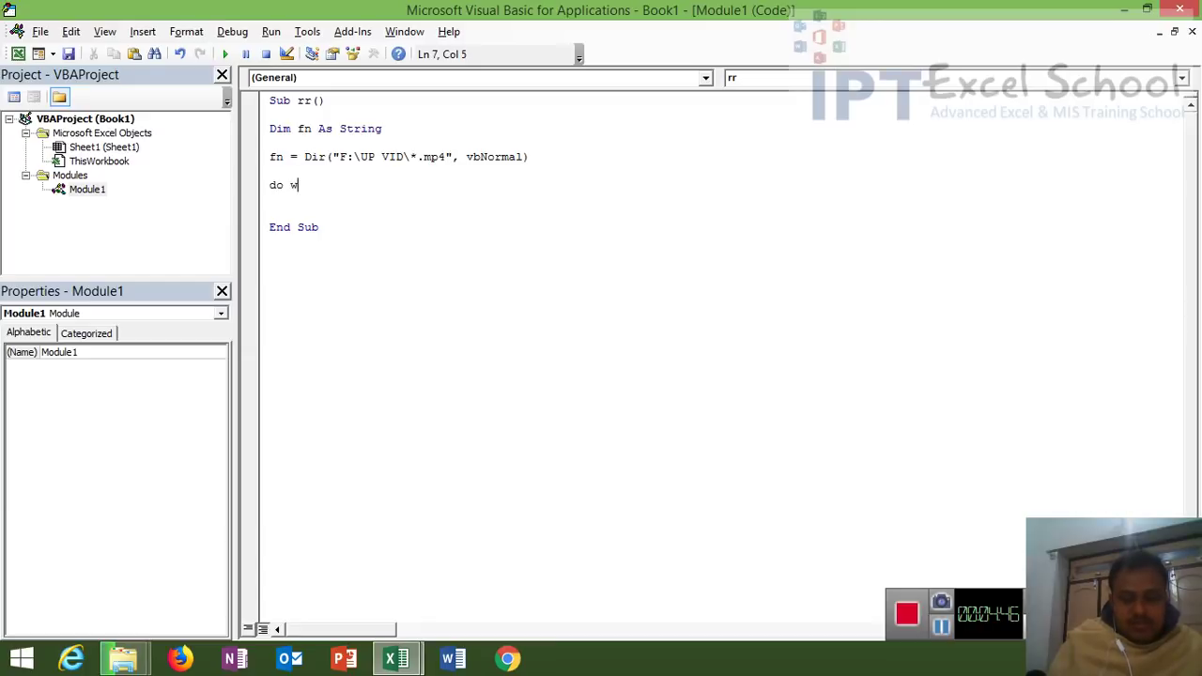
pyautogui.write('hile')
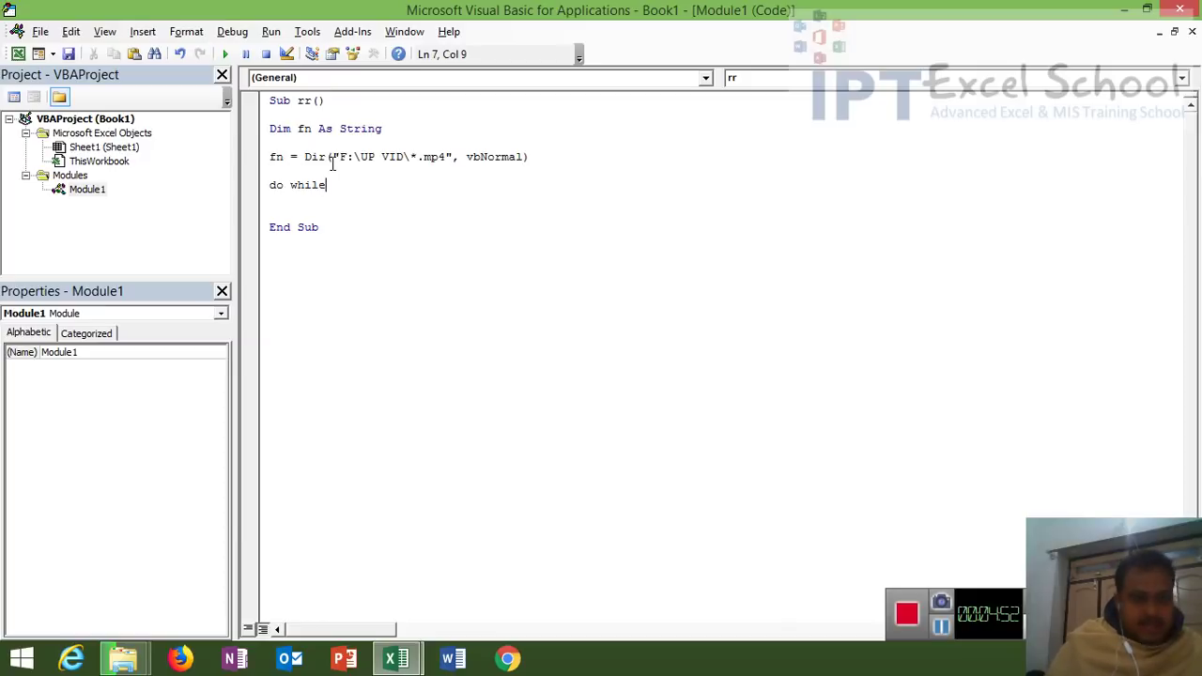
# Add an fn = Dir() line below the Dir assignment, then delete it again.
pyautogui.press('BackSpace')
pyautogui.press('BackSpace')
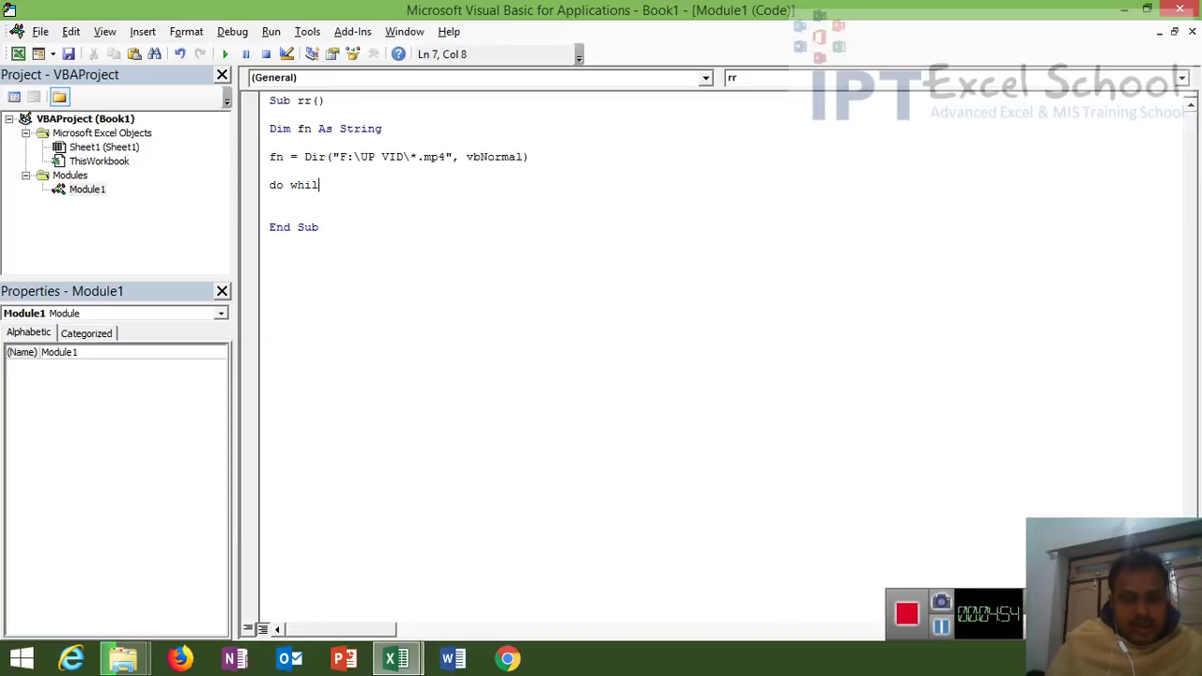
pyautogui.press('BackSpace')
pyautogui.press('BackSpace')
pyautogui.press('BackSpace')
pyautogui.press('BackSpace')
pyautogui.press('BackSpace')
pyautogui.press('BackSpace')
pyautogui.write('f')
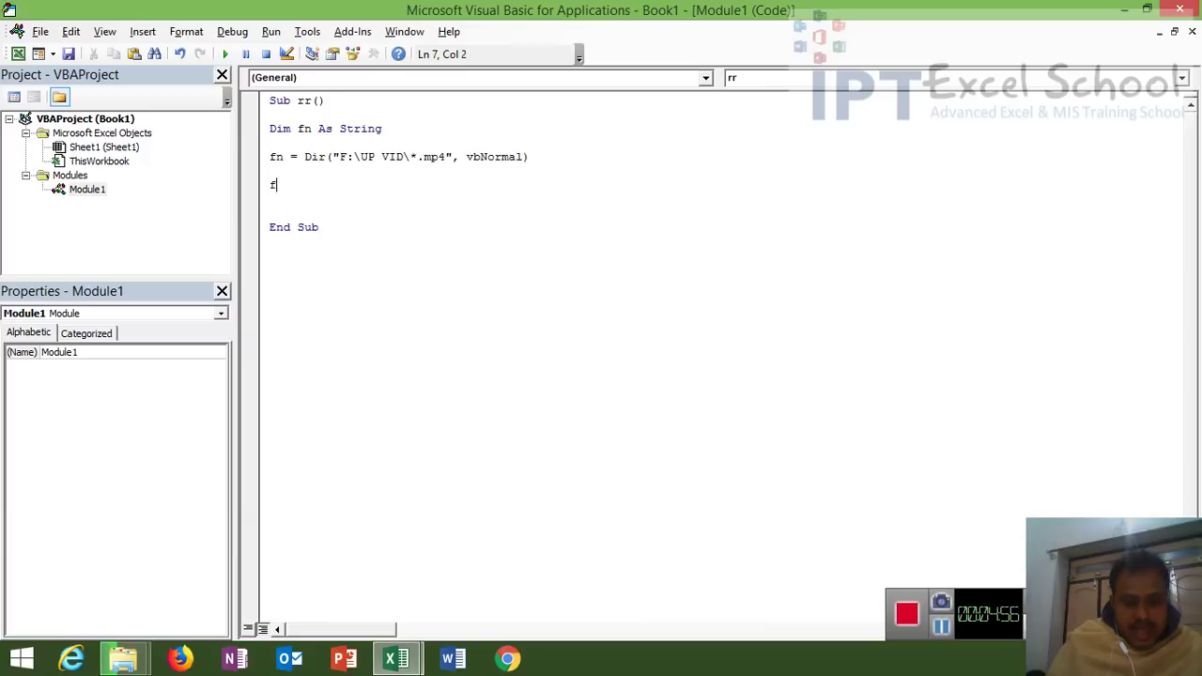
pyautogui.write('n=di')
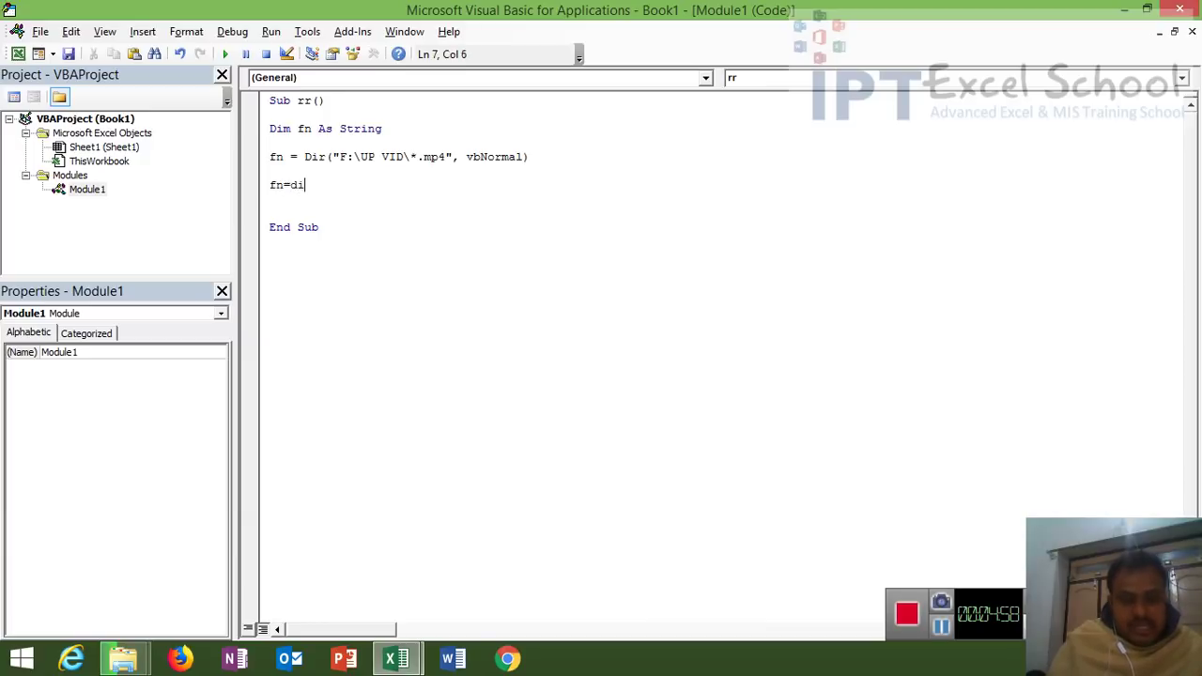
pyautogui.write('r()')
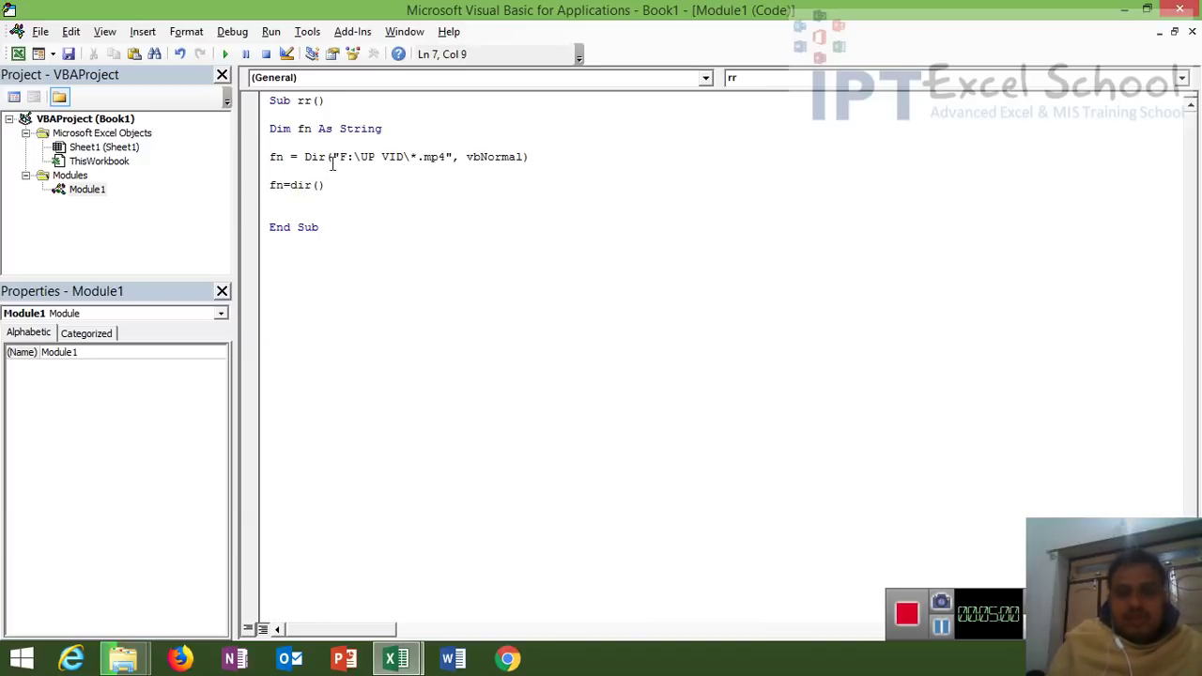
pyautogui.press('Return')
pyautogui.press('Up')
pyautogui.press('Return')
pyautogui.click(269, 185)
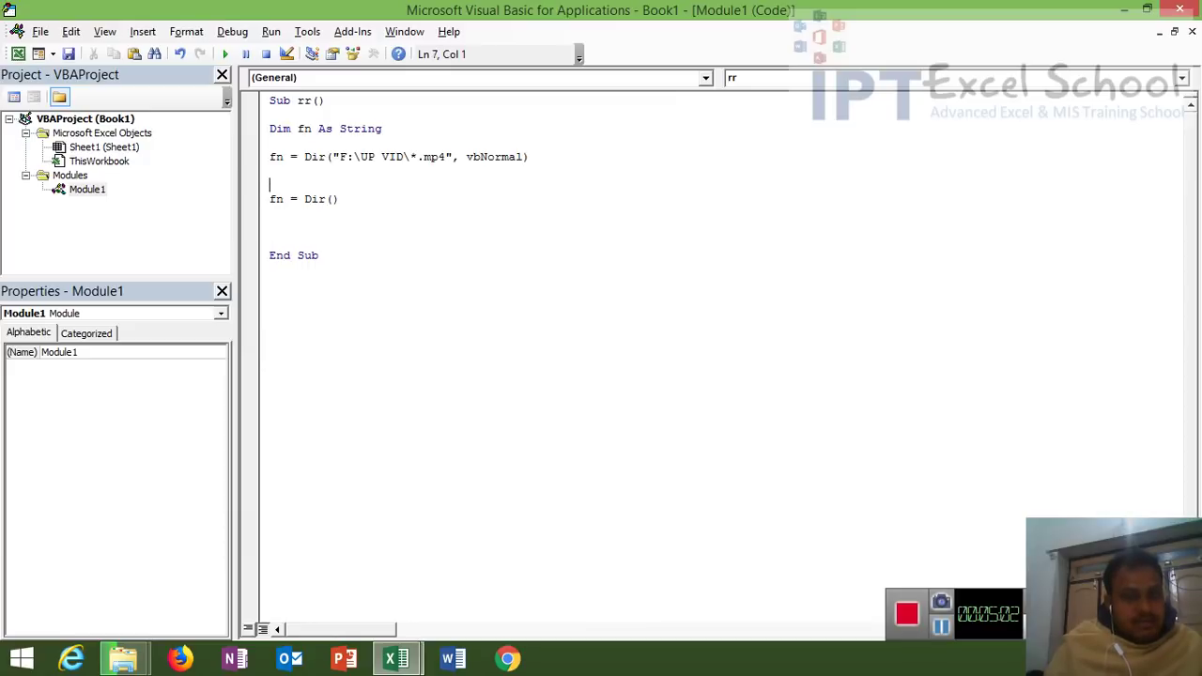
pyautogui.hotkey('shift', 'Down')
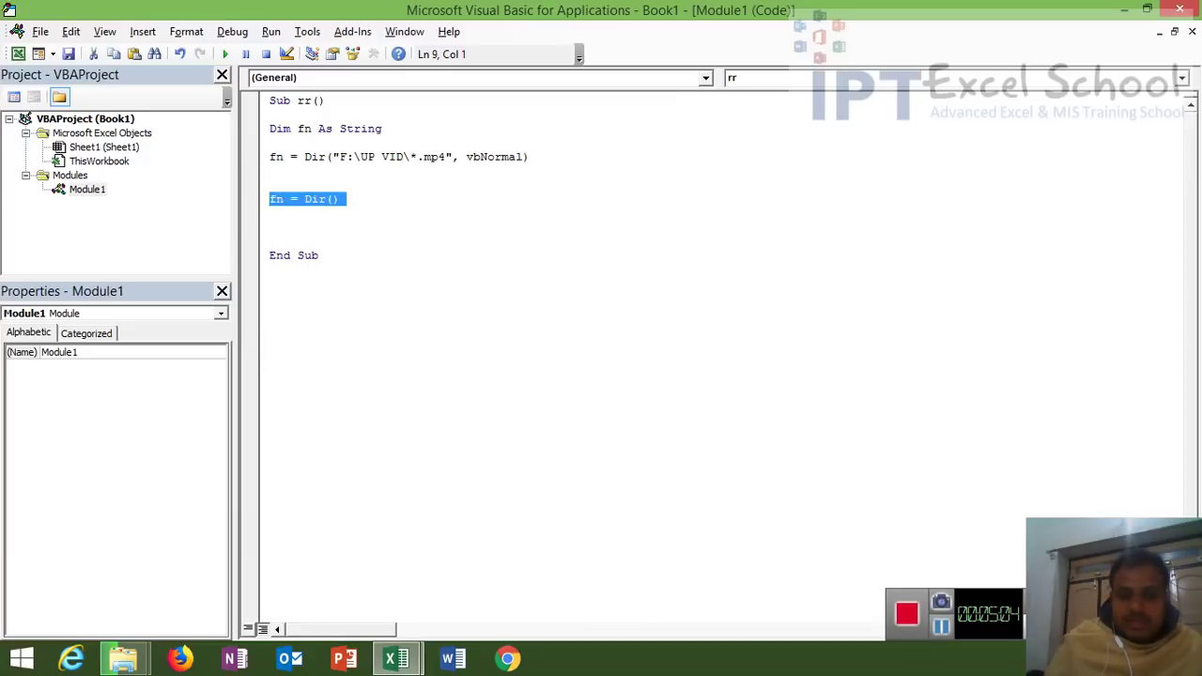
pyautogui.press('Delete')
pyautogui.press('Up')
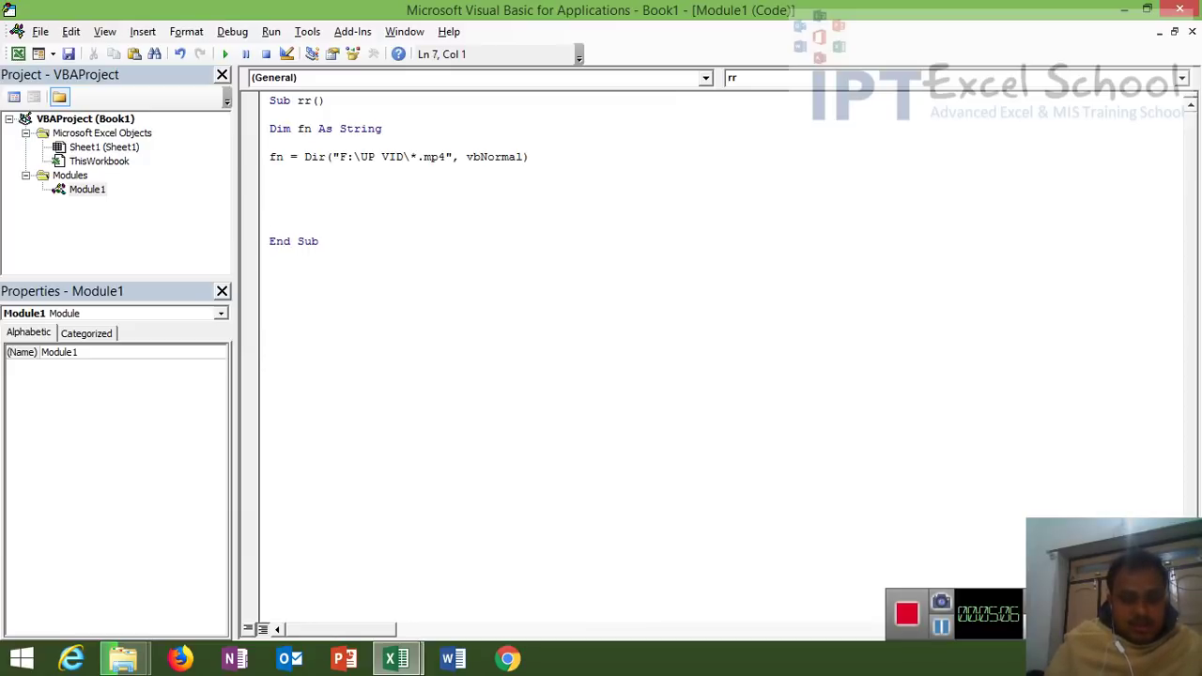
# Write the loop header Do While fn <> "" followed by two blank lines.
pyautogui.write('d')
pyautogui.write('ile ')
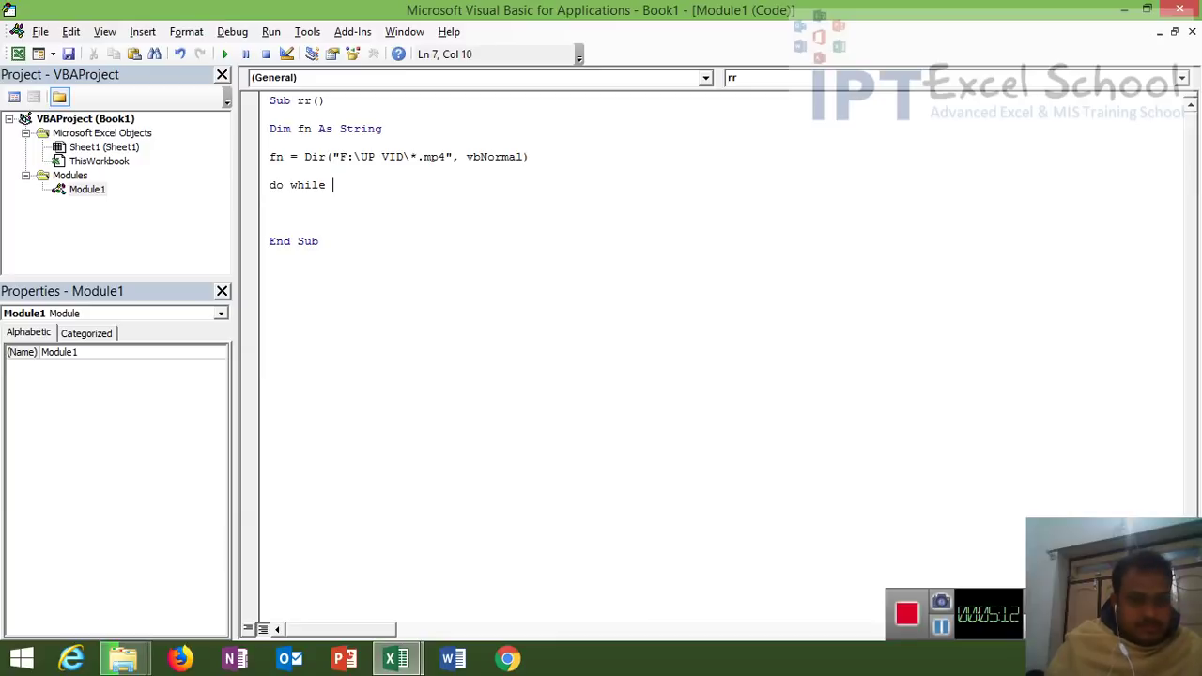
pyautogui.write('len')
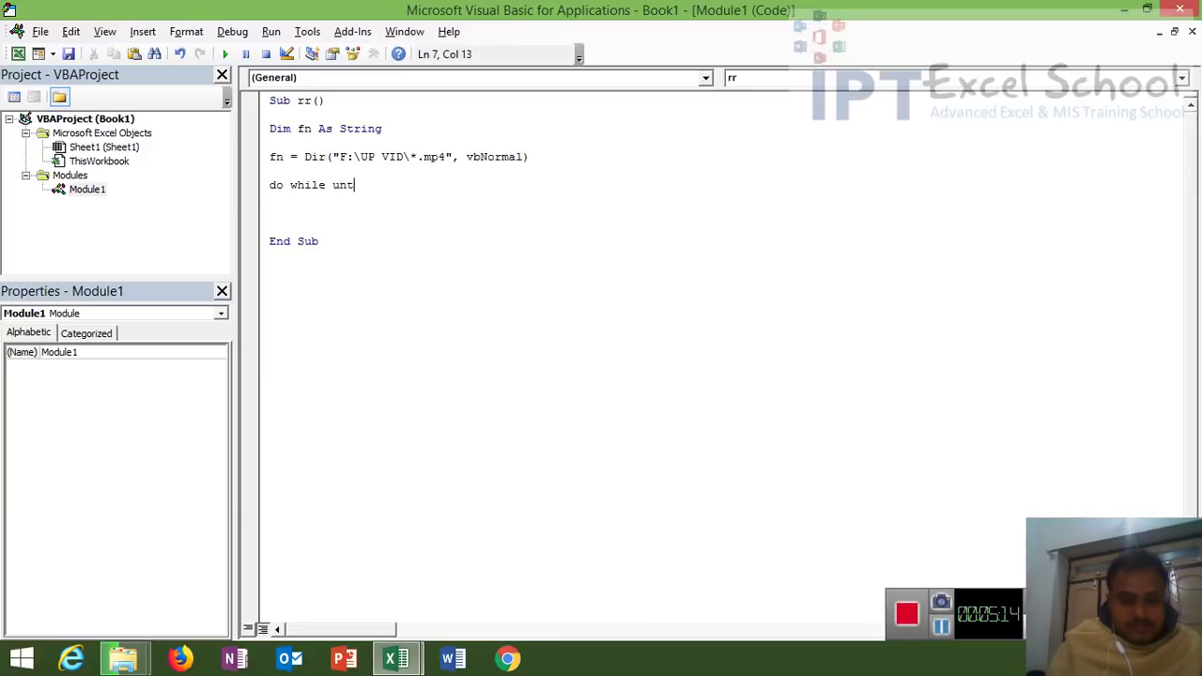
pyautogui.press('BackSpace')
pyautogui.press('BackSpace')
pyautogui.press('BackSpace')
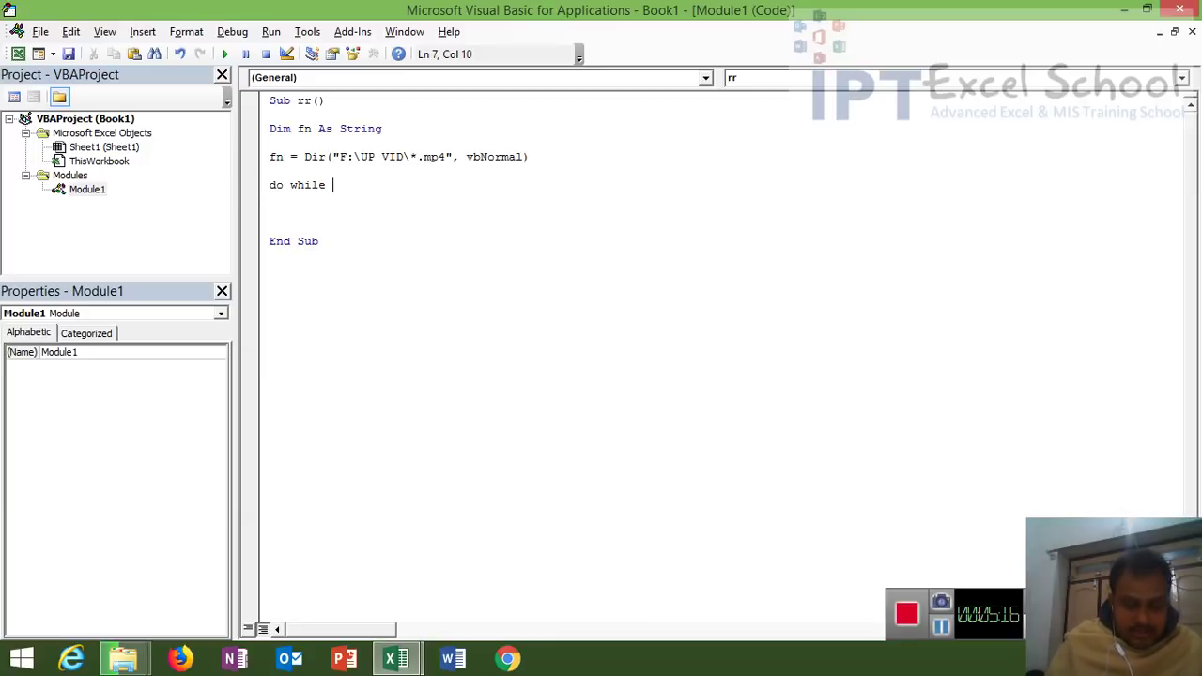
pyautogui.write('fn<>')
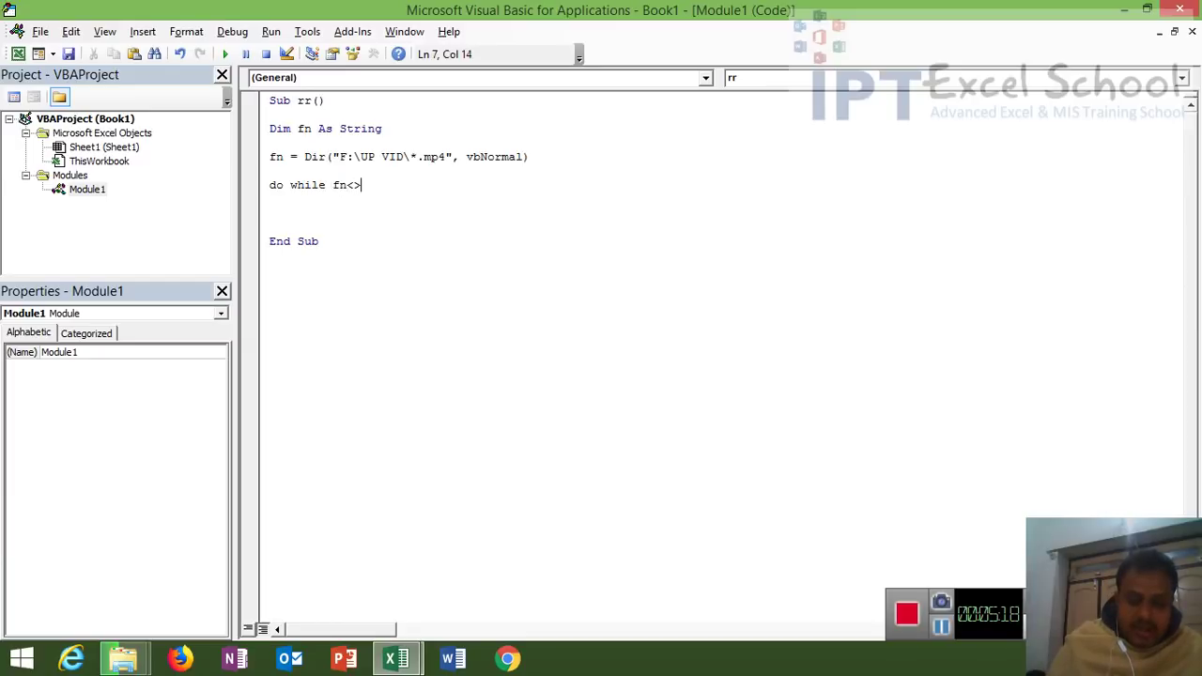
pyautogui.write('"')
pyautogui.press('Return')
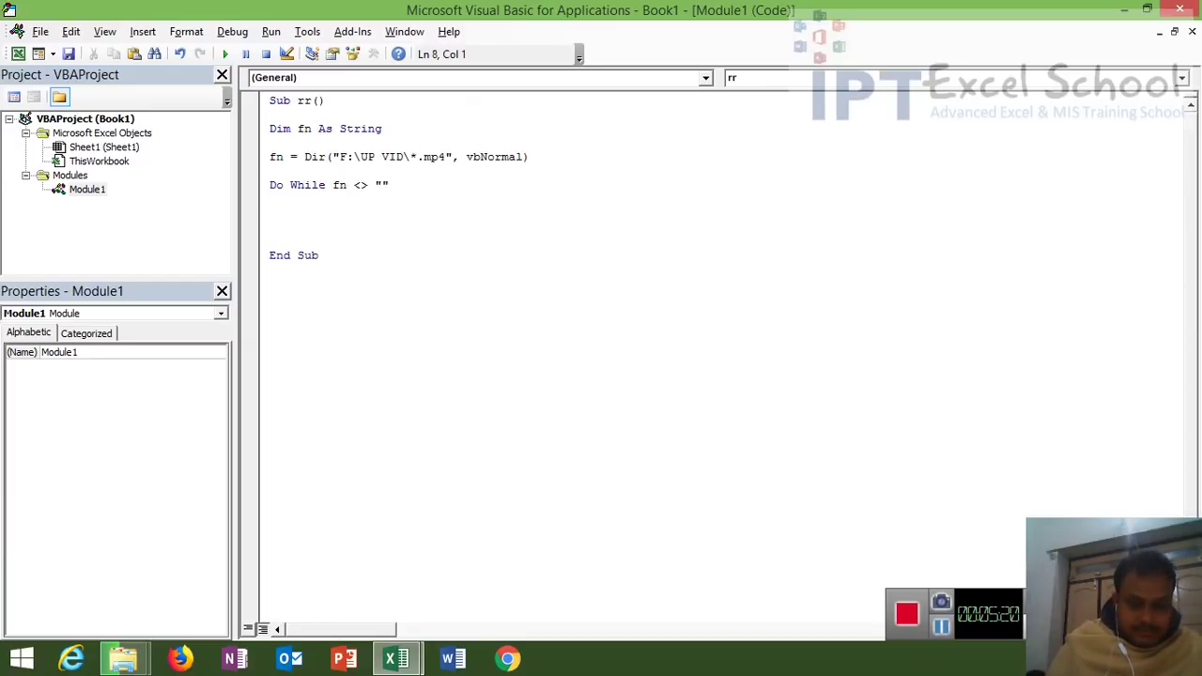
pyautogui.press('Return')
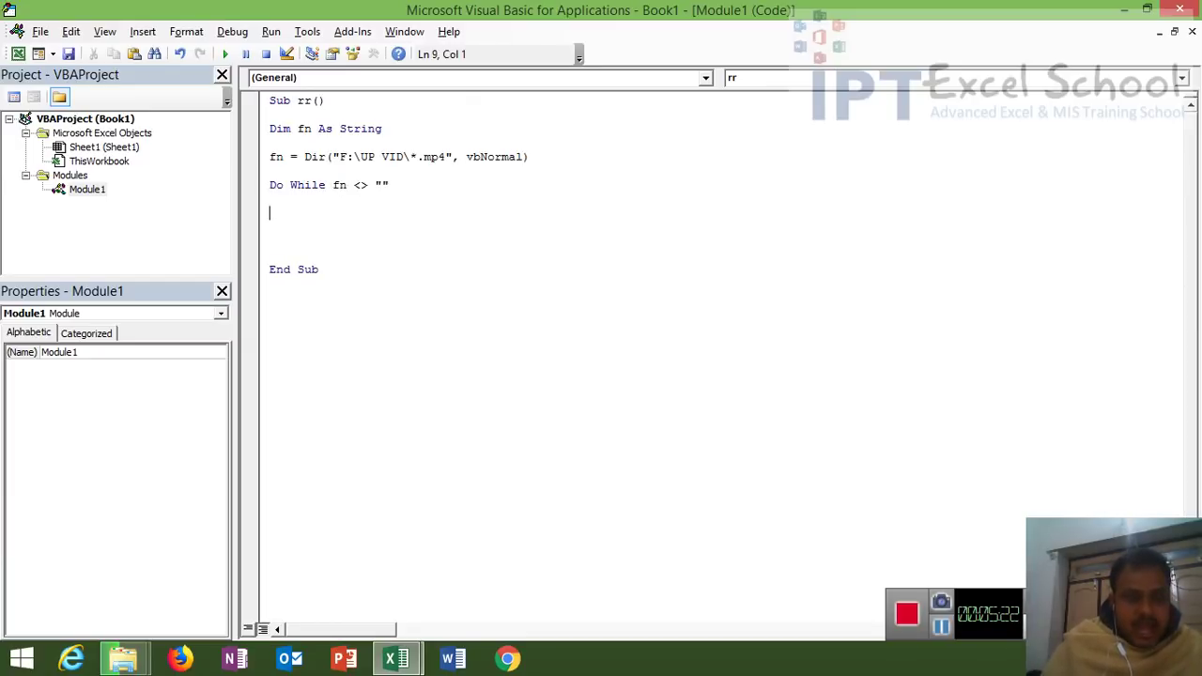
pyautogui.press('Up')
pyautogui.press('Up')
pyautogui.press('Up')
pyautogui.press('Up')
pyautogui.hotkey('shift', 'Right')
pyautogui.hotkey('shift', 'Right')
pyautogui.hotkey('shift', 'Right')
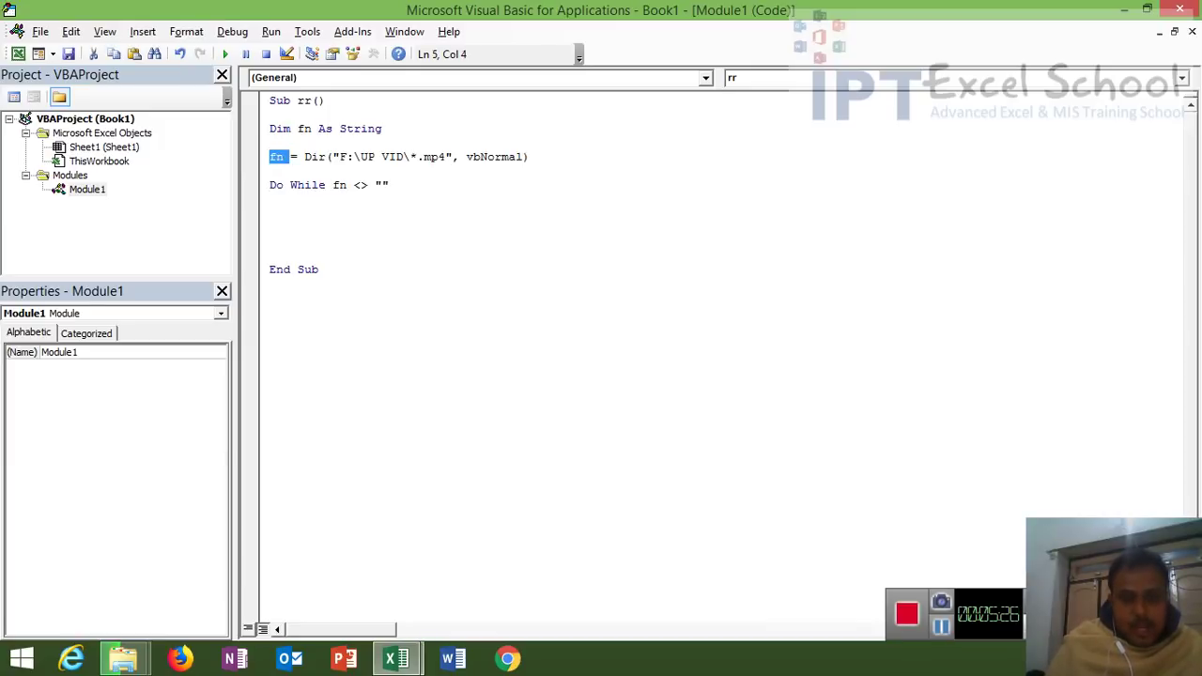
pyautogui.hotkey('shift', 'Left')
pyautogui.press('Down')
pyautogui.click(270, 226)
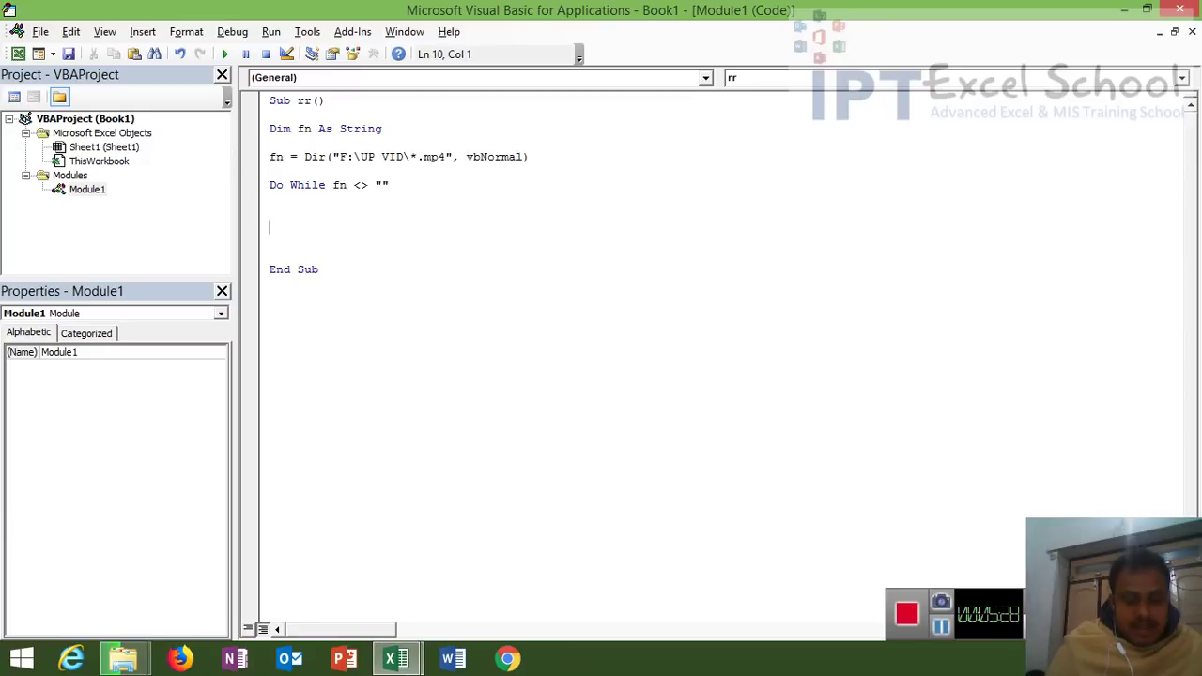
pyautogui.press('Up')
pyautogui.click(332, 157)
# Type name in the loop body, dismiss the compile error, and select F:\UP VID\ in Dir.
pyautogui.write('n')
pyautogui.press('BackSpace')
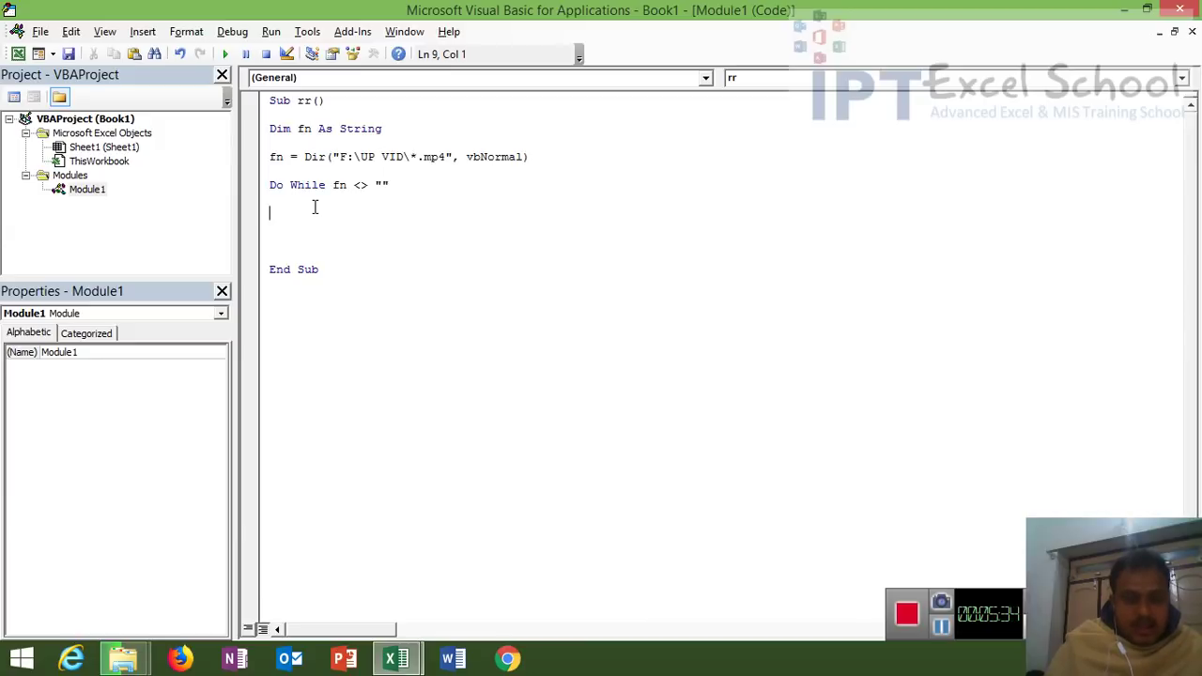
pyautogui.write('na')
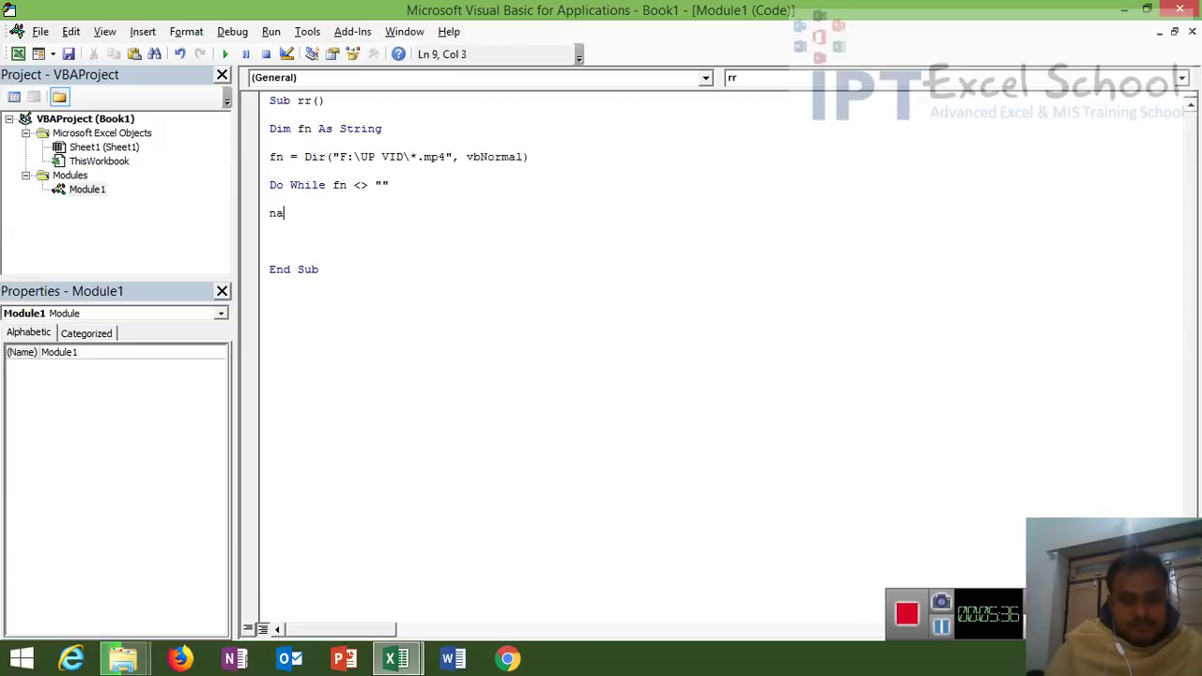
pyautogui.write('me')
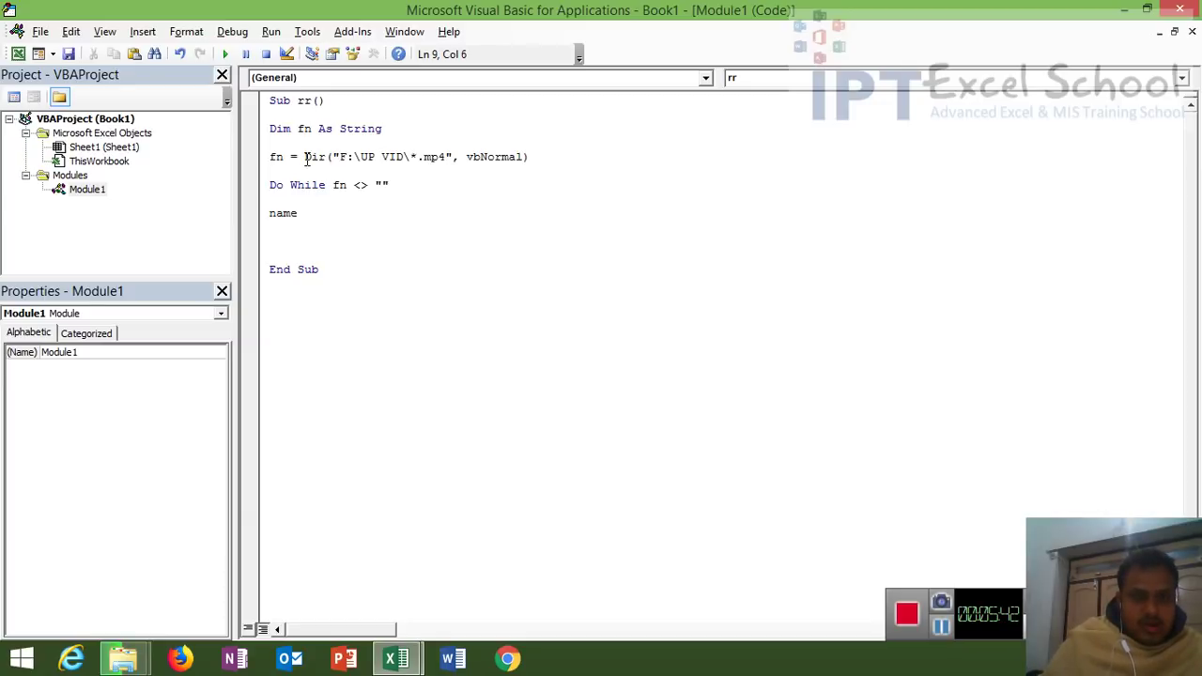
pyautogui.click(337, 229)
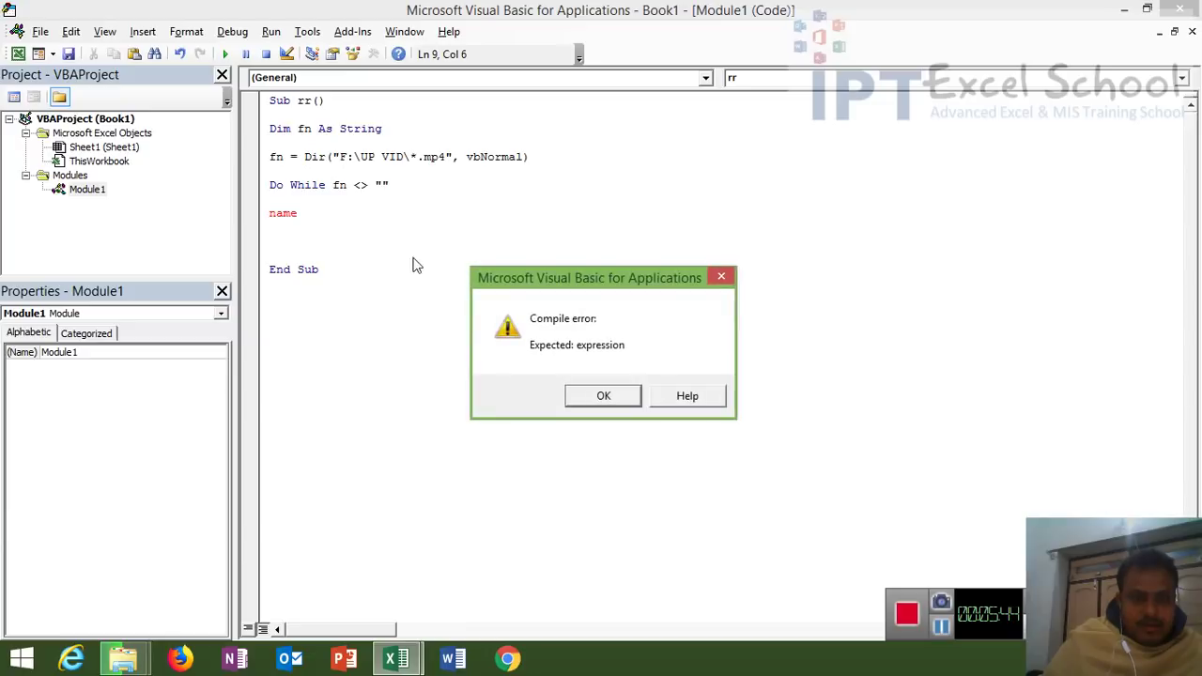
pyautogui.click(606, 397)
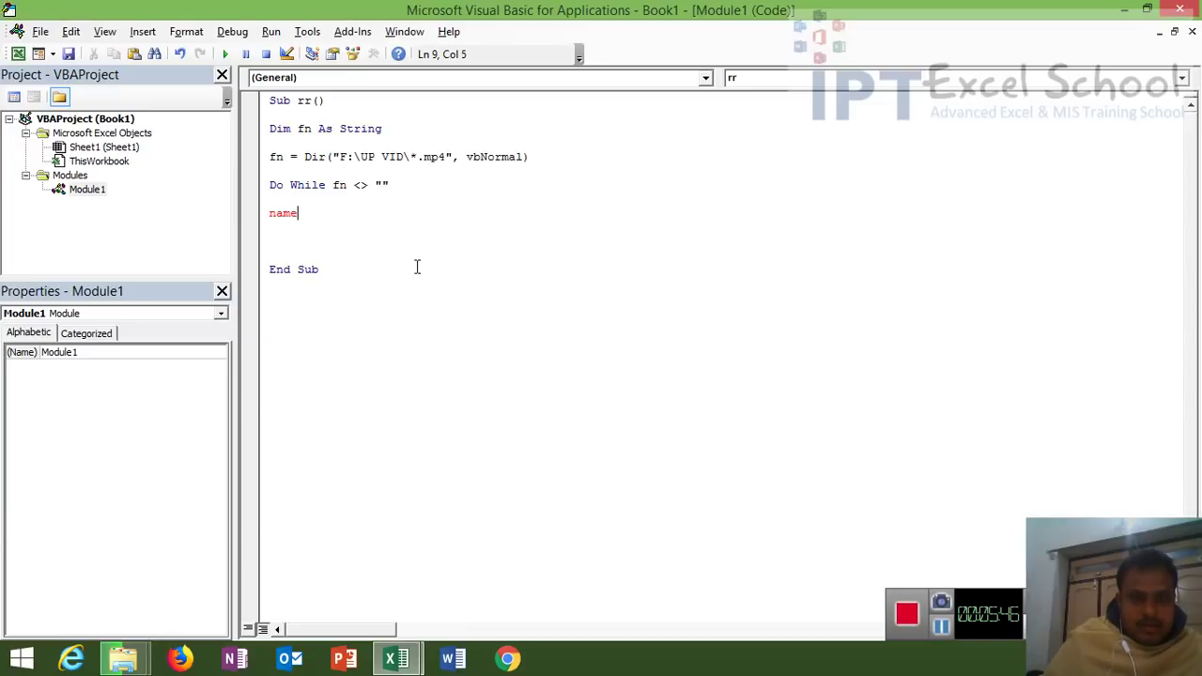
pyautogui.click(339, 157)
pyautogui.moveTo(339, 156)
pyautogui.mouseDown()
pyautogui.moveTo(424, 157)
pyautogui.moveTo(333, 157)
pyautogui.mouseUp()
pyautogui.hotkey('ctrl', 'c')
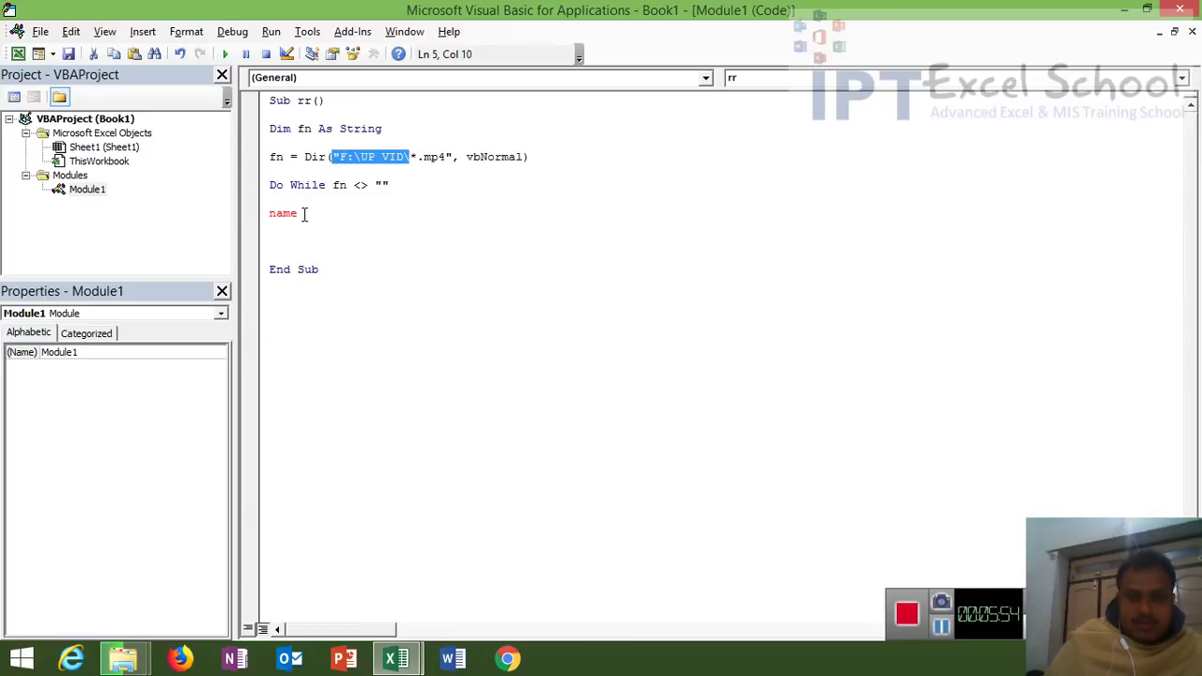
# Complete the Name line from "F:\UP VID\" fn to "...Advanced Excel VBA and MIS Training in Hindi -" & r, which triggers an Expected: As error.
pyautogui.click(305, 214)
pyautogui.write('"')
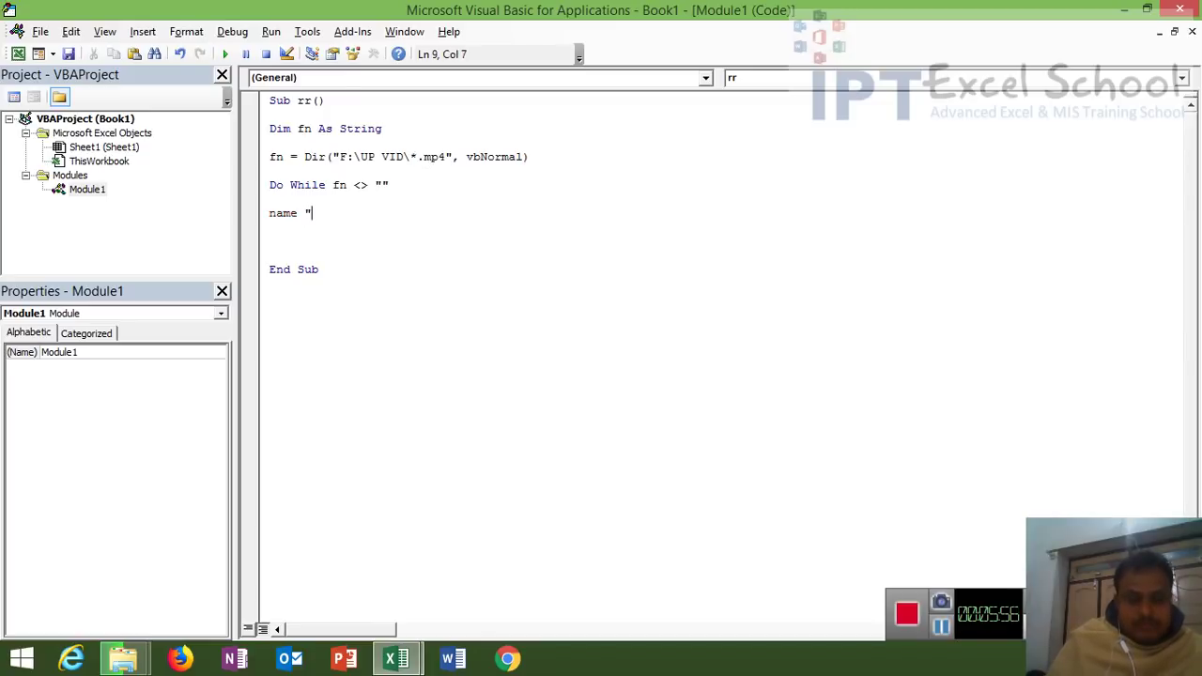
pyautogui.hotkey('ctrl', 'v')
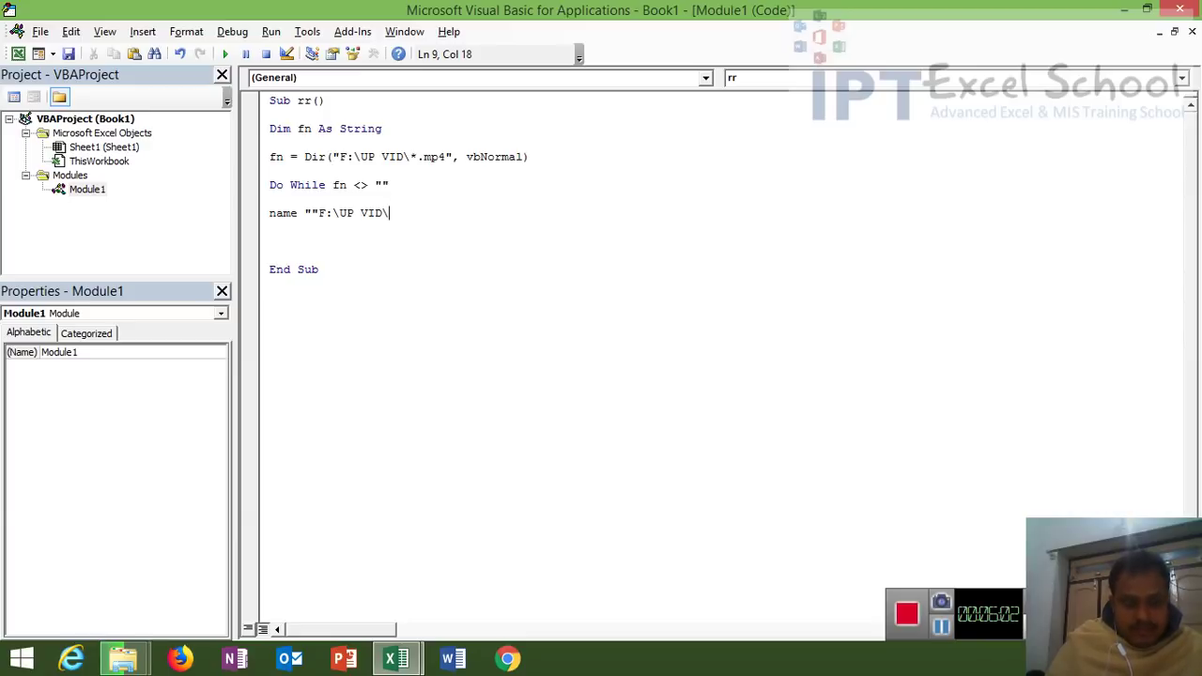
pyautogui.write('fn" , ')
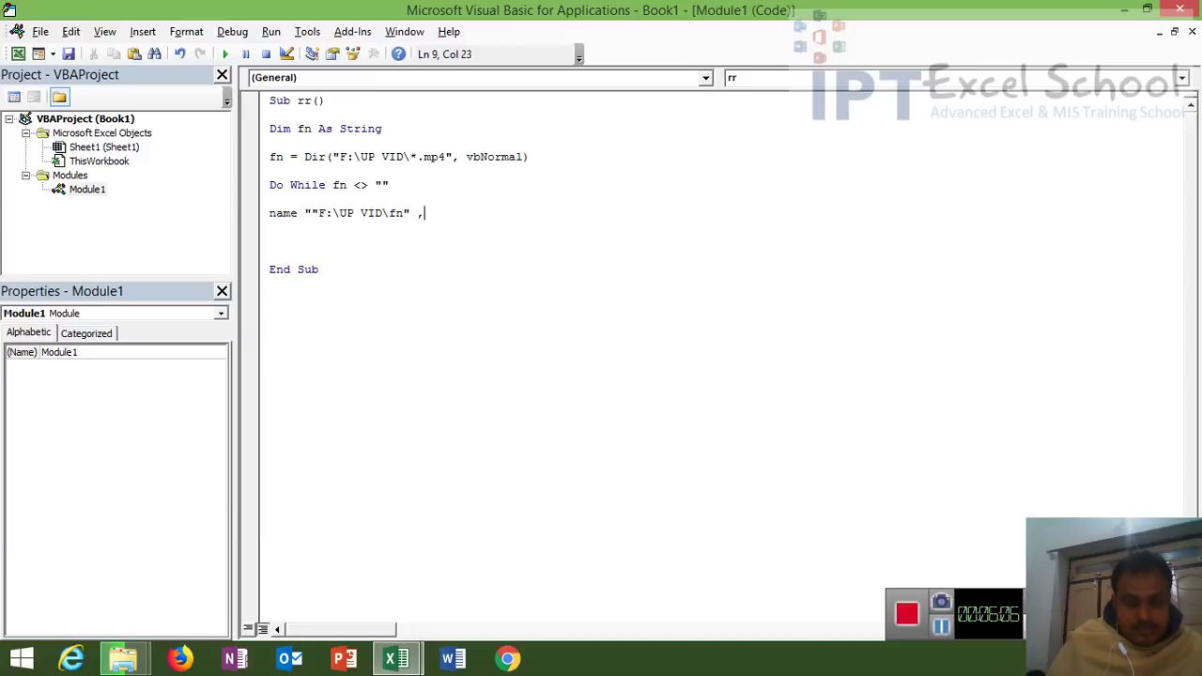
pyautogui.write('"')
pyautogui.write('"F:\\UP VID\\')
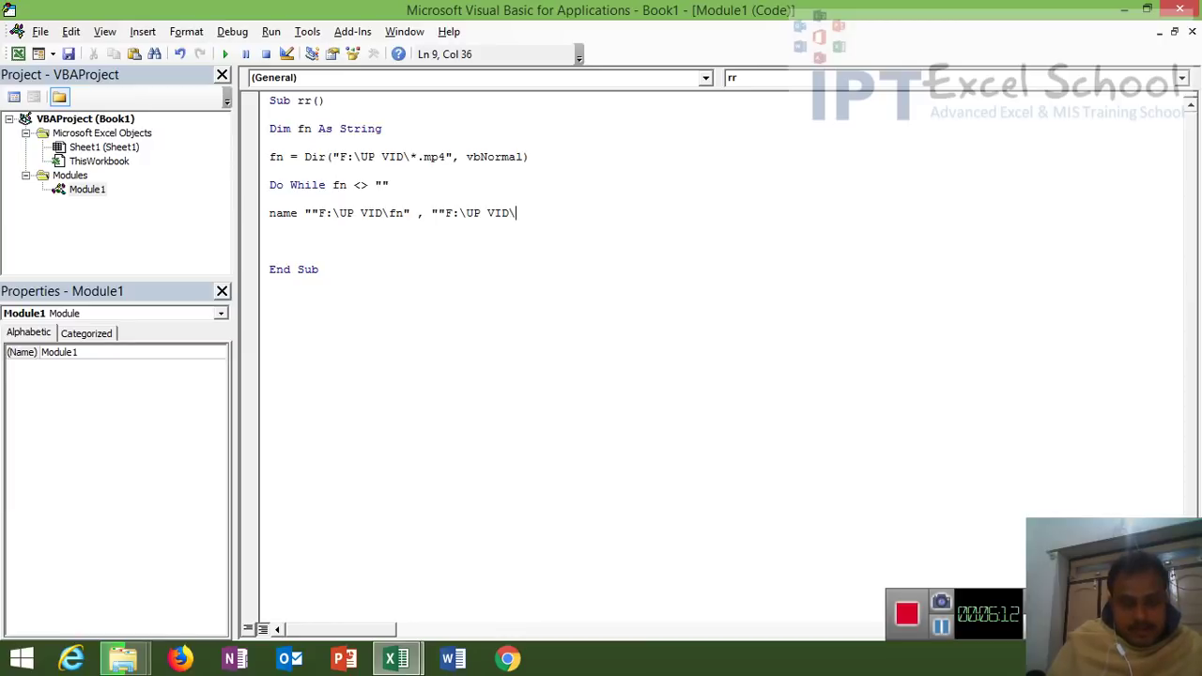
pyautogui.write('Advan')
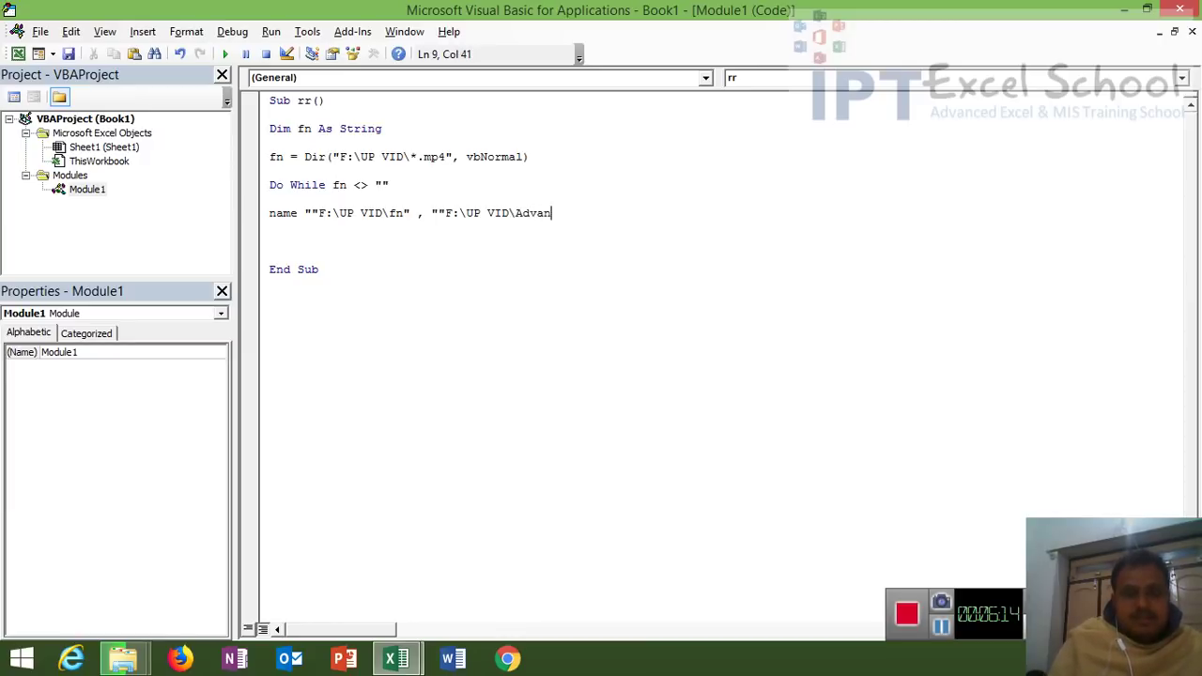
pyautogui.write('ced E')
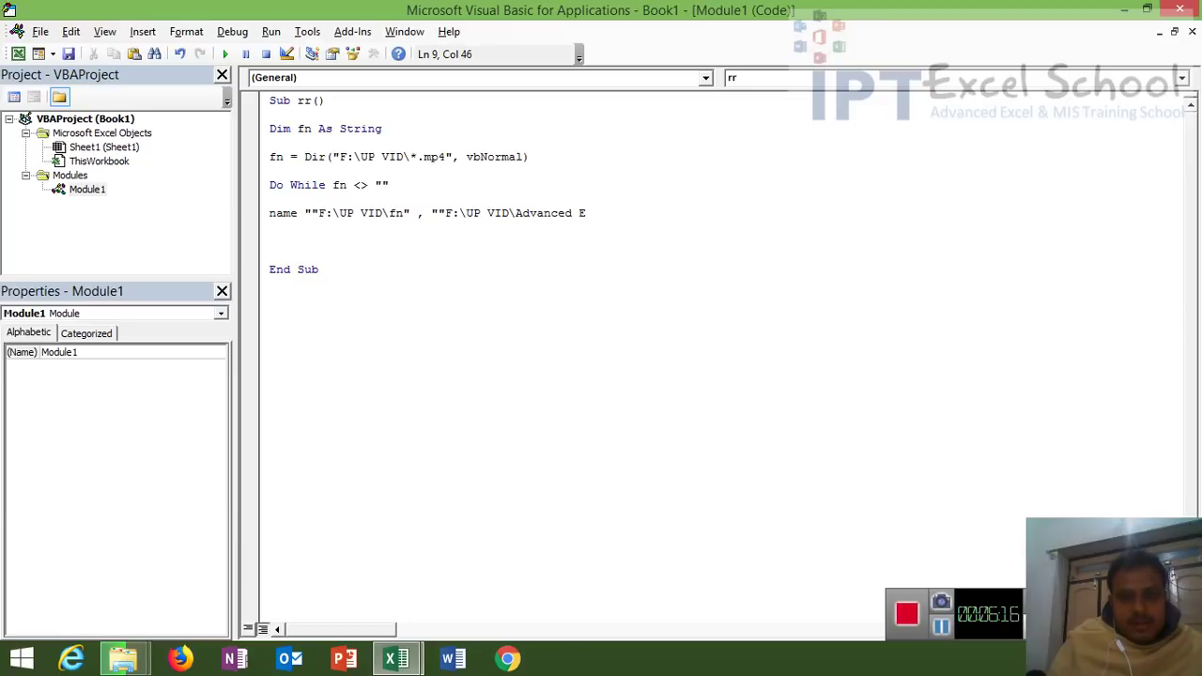
pyautogui.write('xcel ')
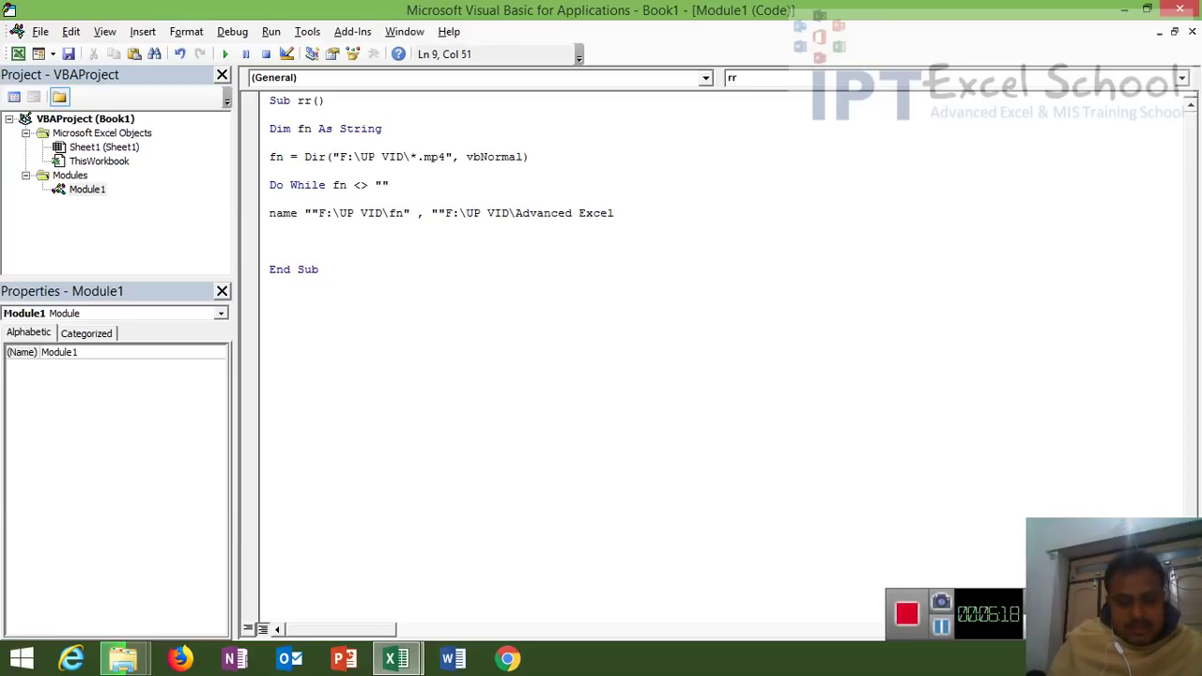
pyautogui.write('VBA a')
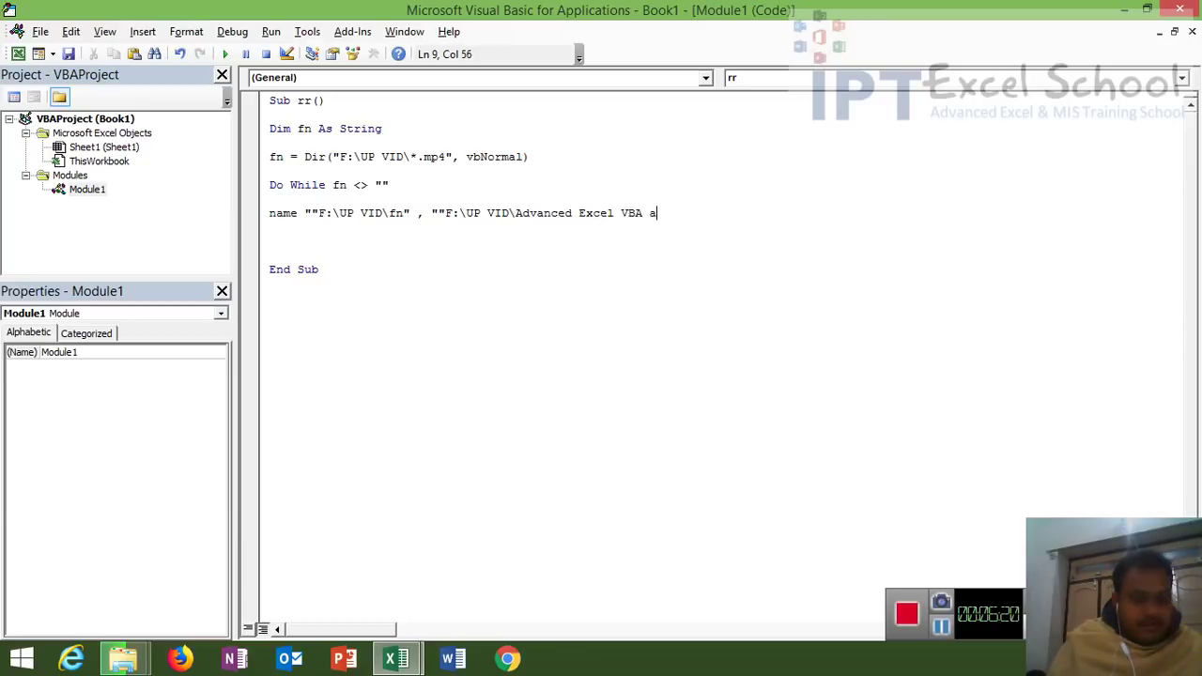
pyautogui.write('nd ?')
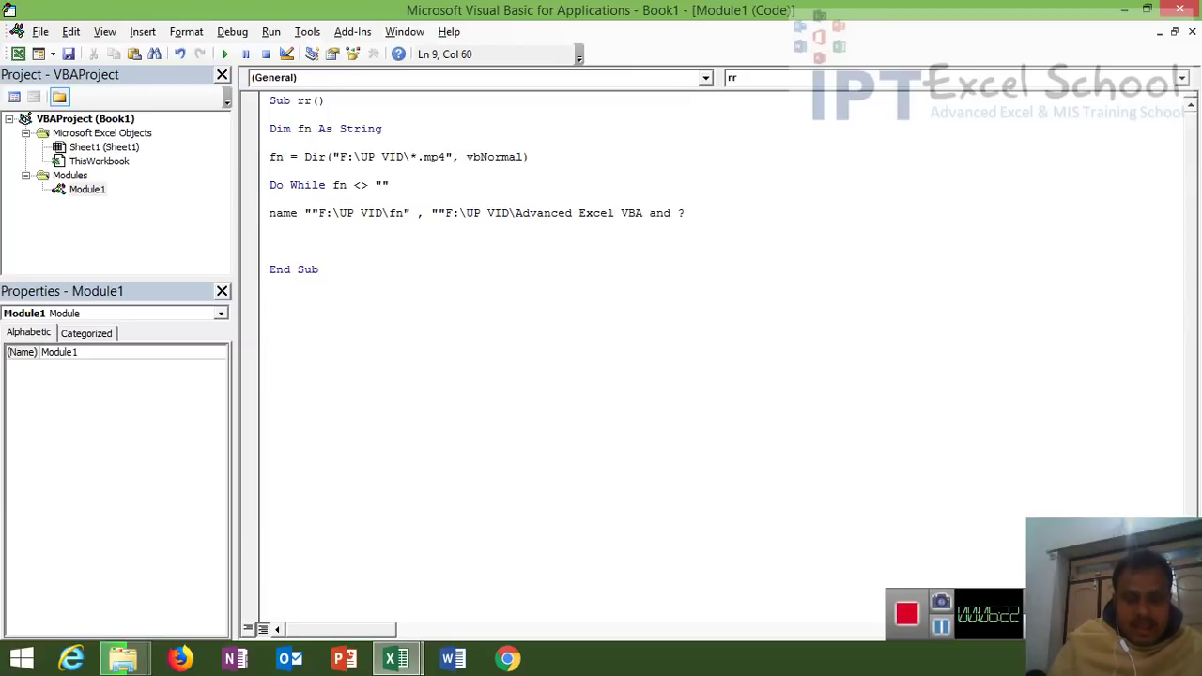
pyautogui.press('BackSpace')
pyautogui.write('MIS ')
pyautogui.write('Trainin')
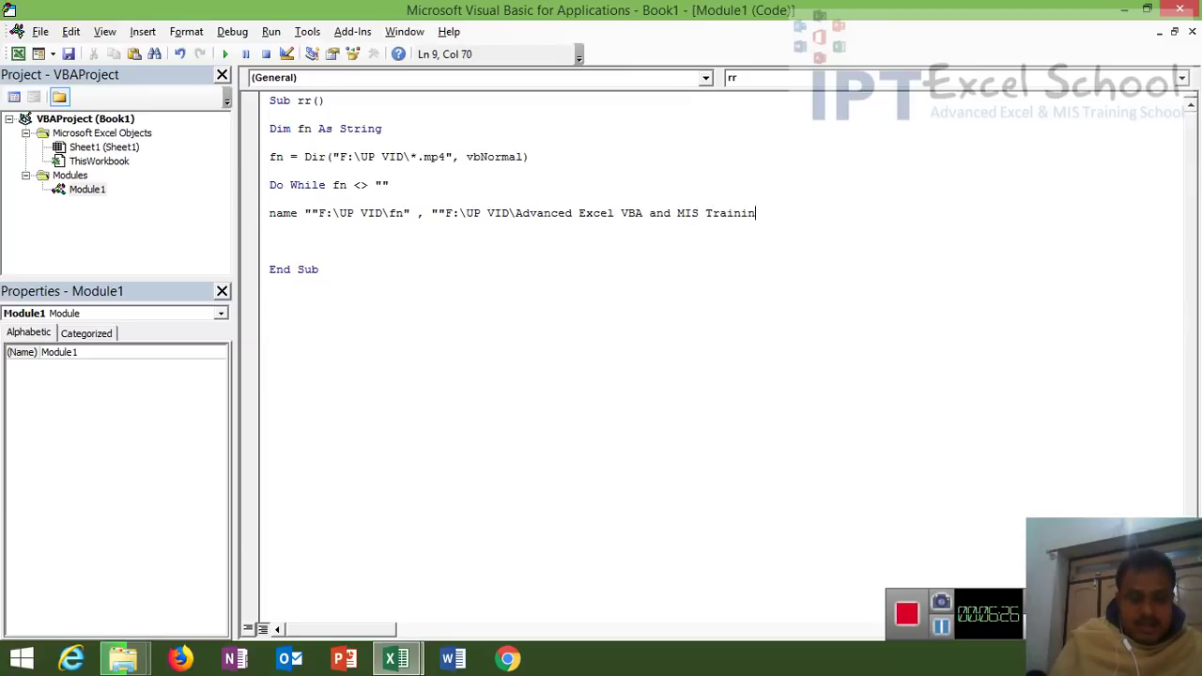
pyautogui.write('g ')
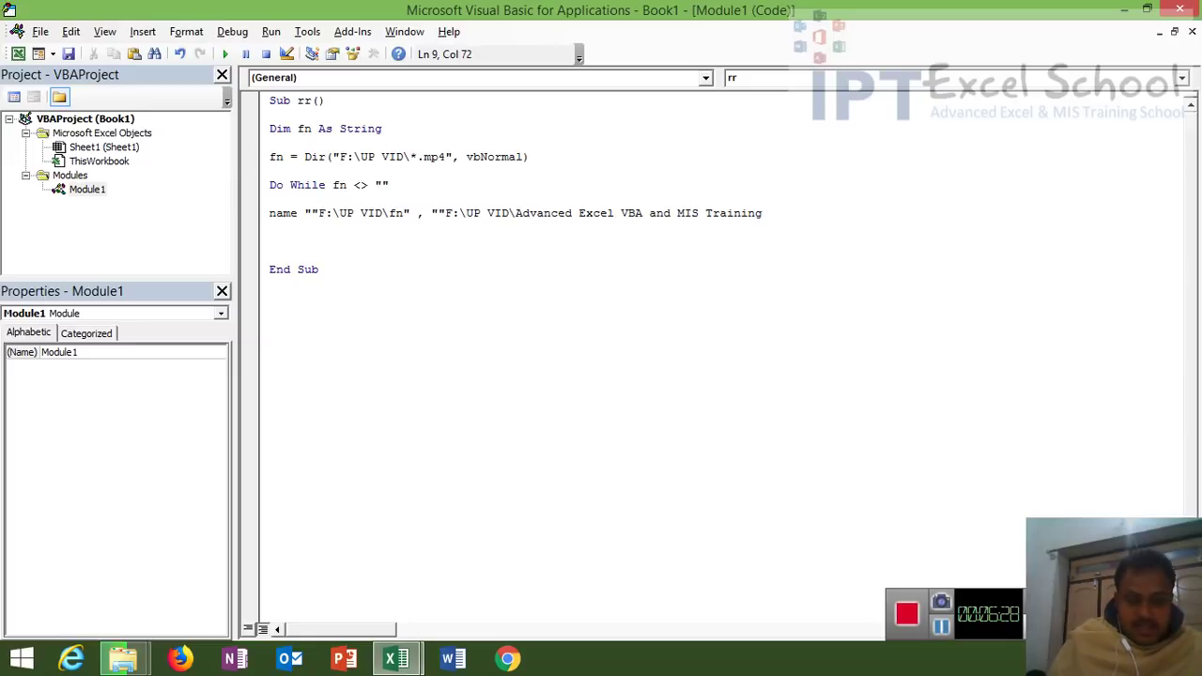
pyautogui.write('in Hi')
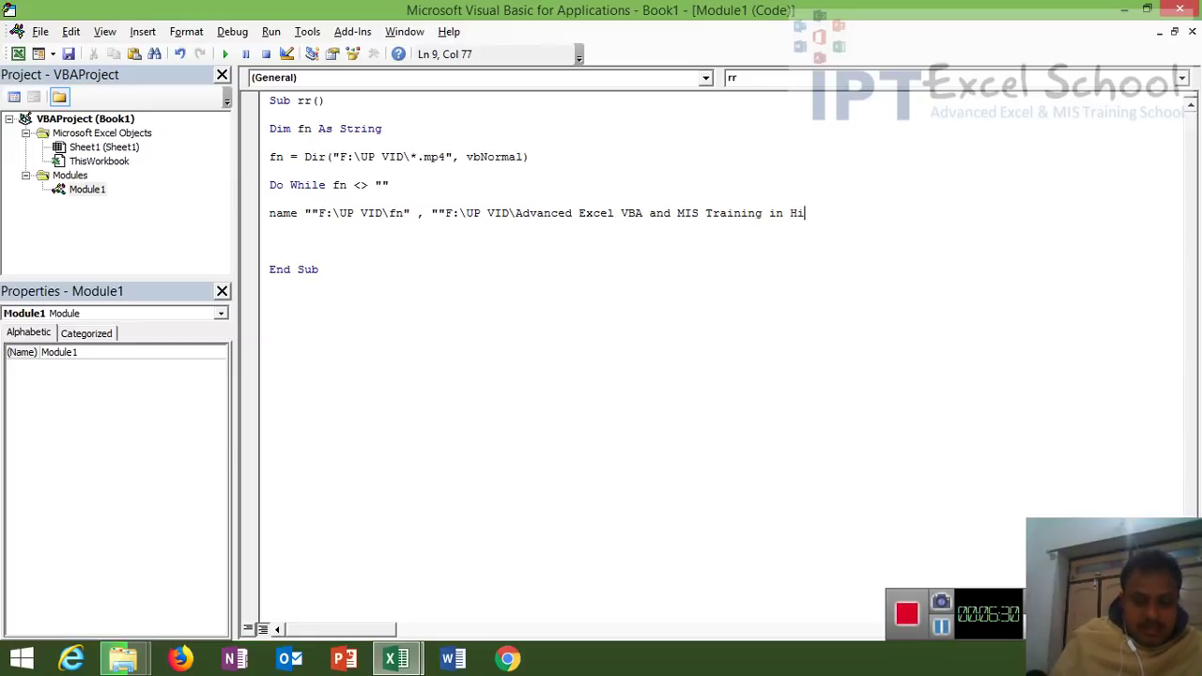
pyautogui.write('ndi -')
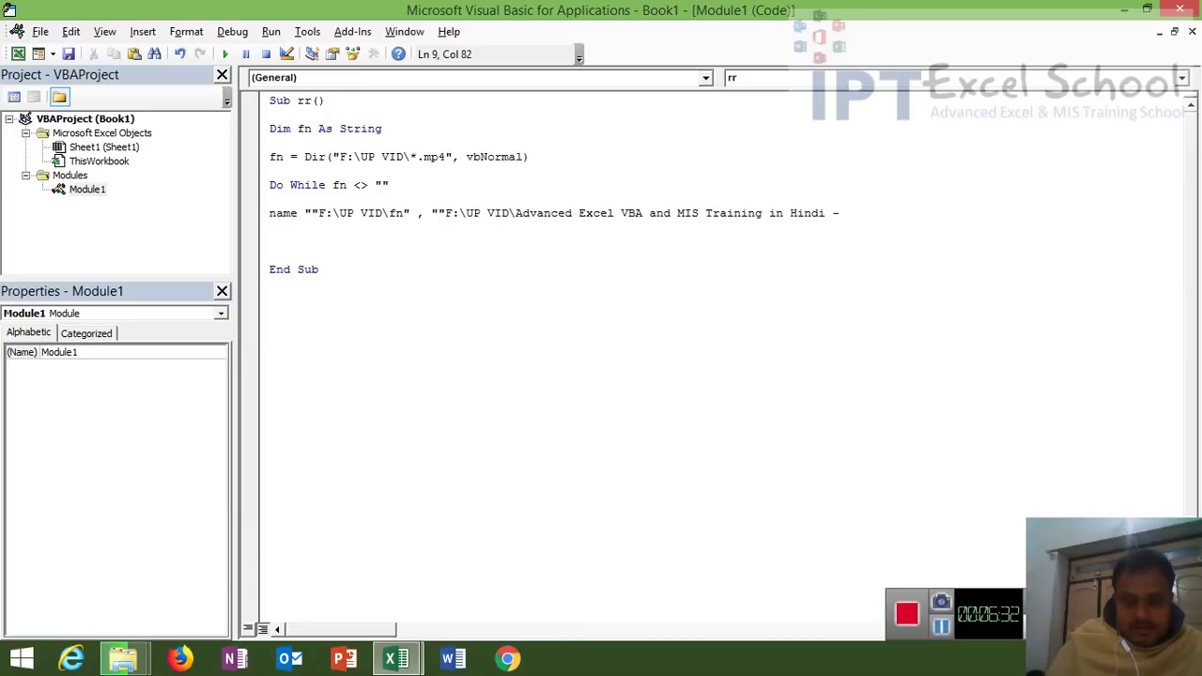
pyautogui.write('" & ')
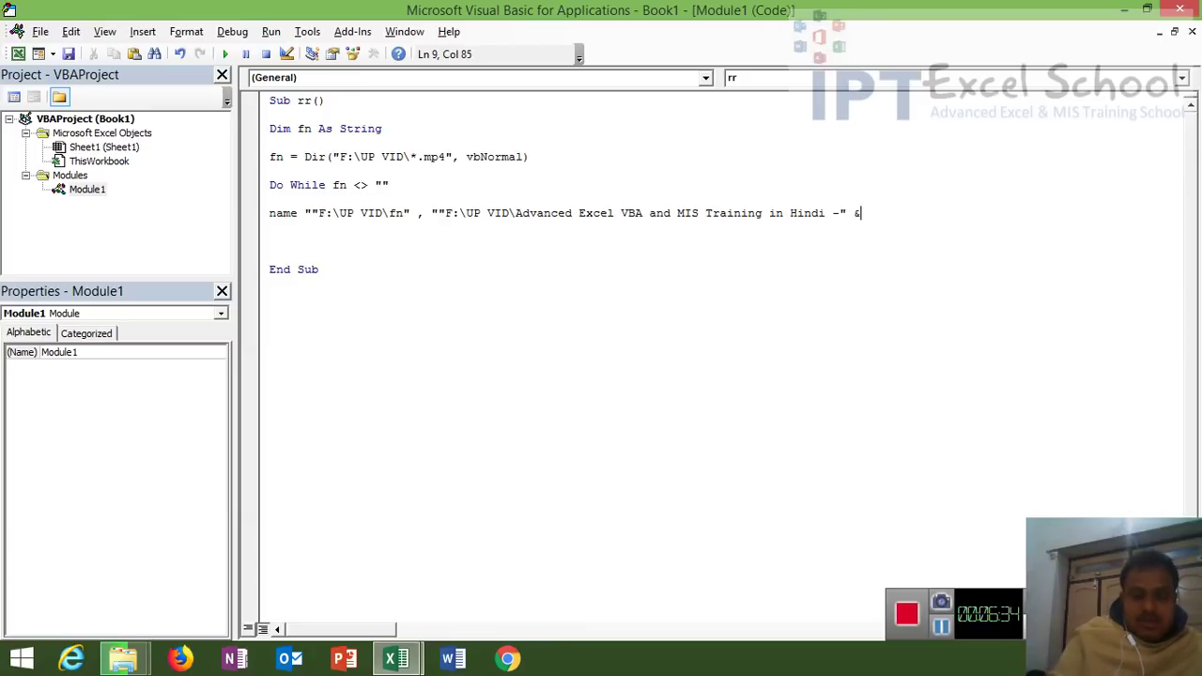
pyautogui.write('r')
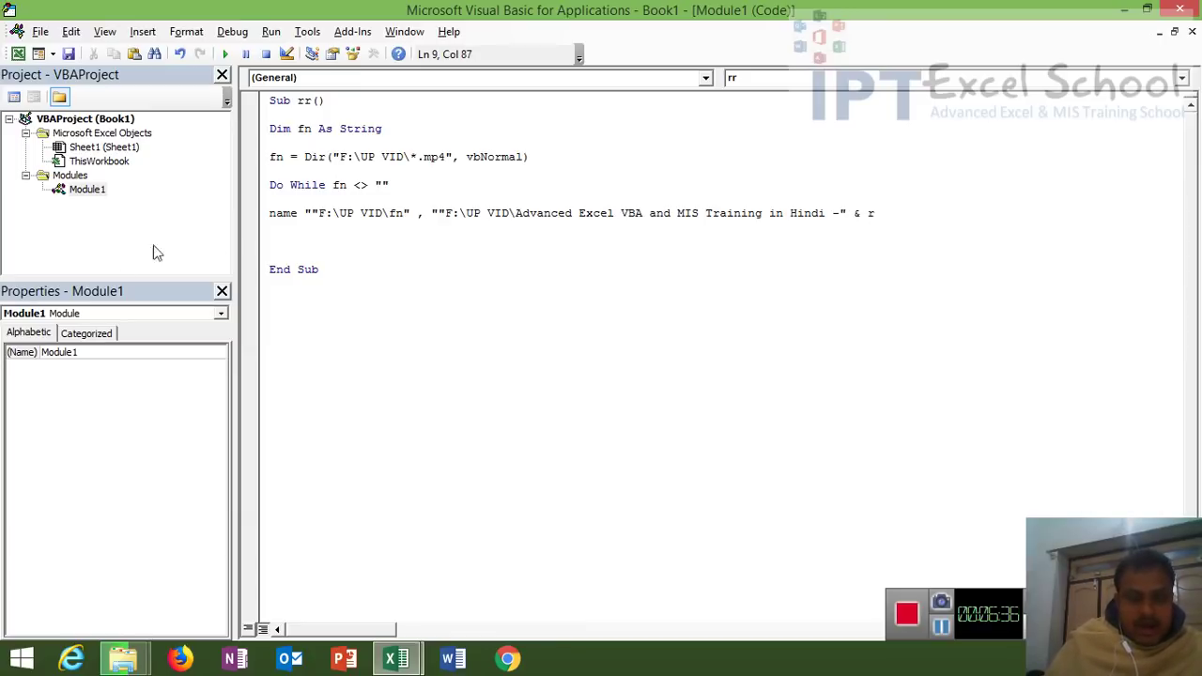
pyautogui.click(366, 267)
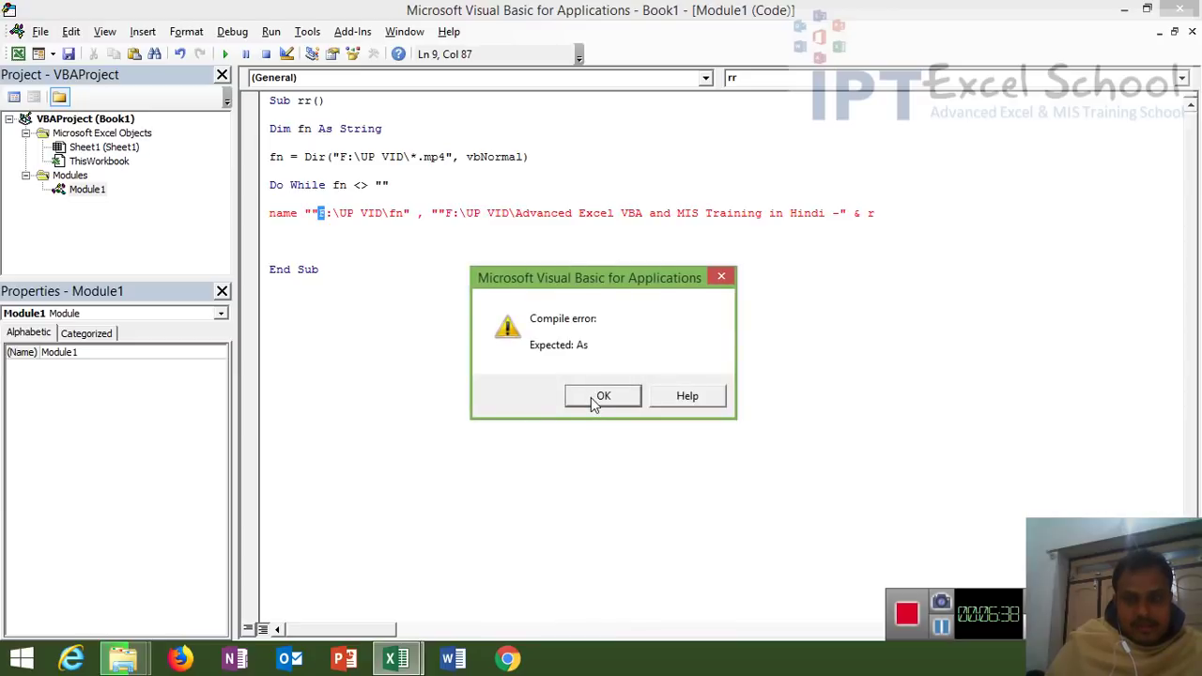
# Add an r = r + 1 counter line under the Do While line.
pyautogui.click(591, 397)
pyautogui.click(403, 254)
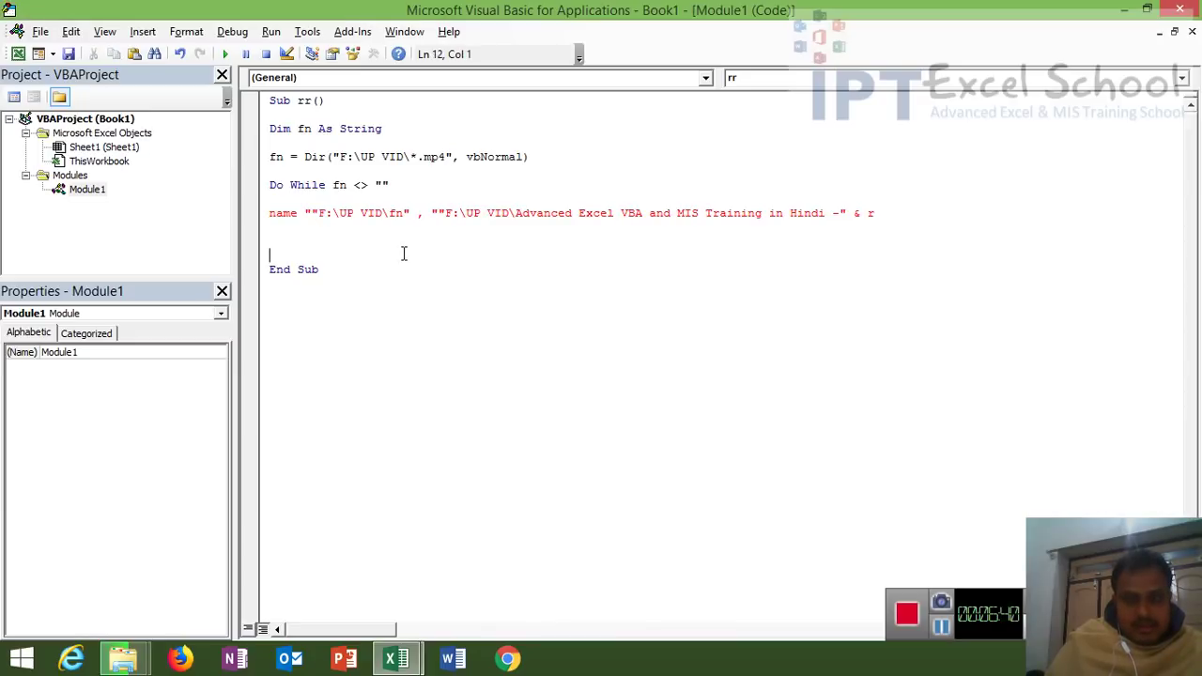
pyautogui.click(357, 197)
pyautogui.write('r=')
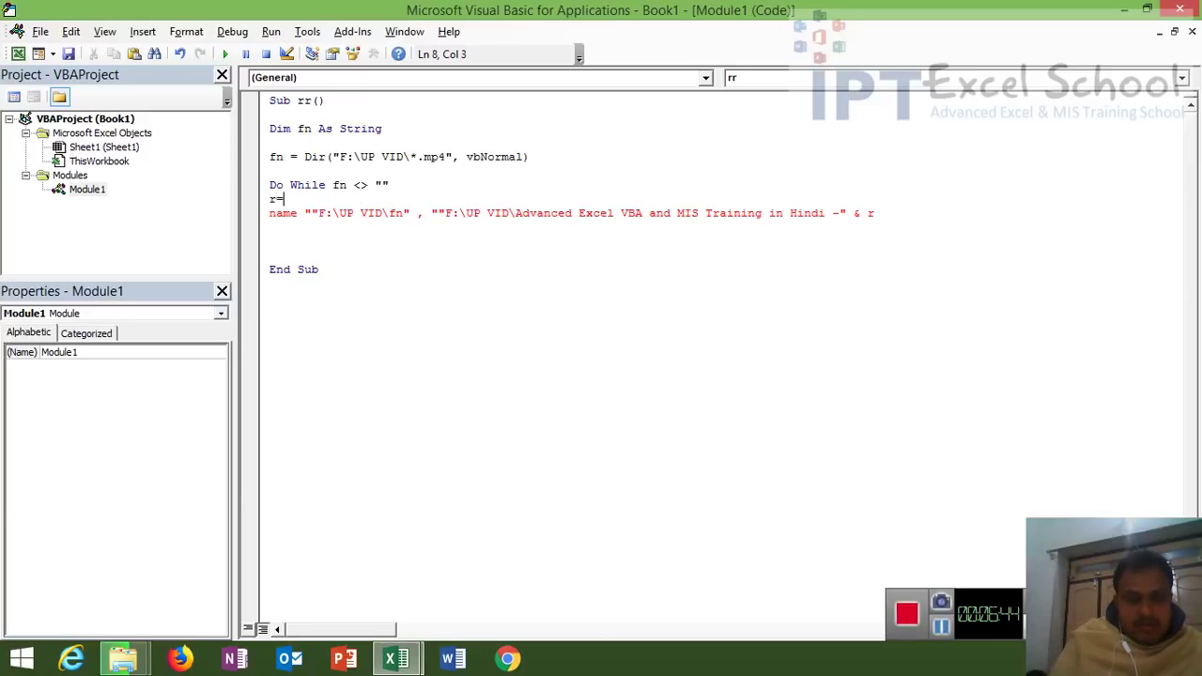
pyautogui.write('r+1')
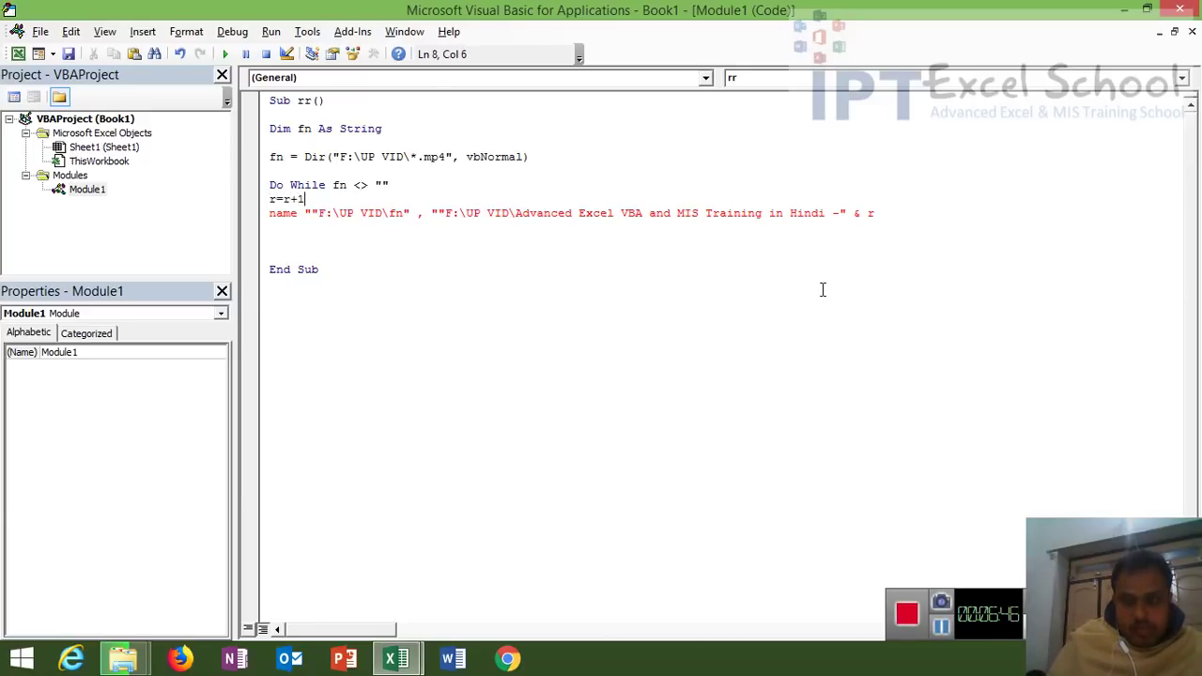
pyautogui.click(823, 288)
# Remove the extra quote before the destination path and append & ".mp4" to the rename line.
pyautogui.click(901, 213)
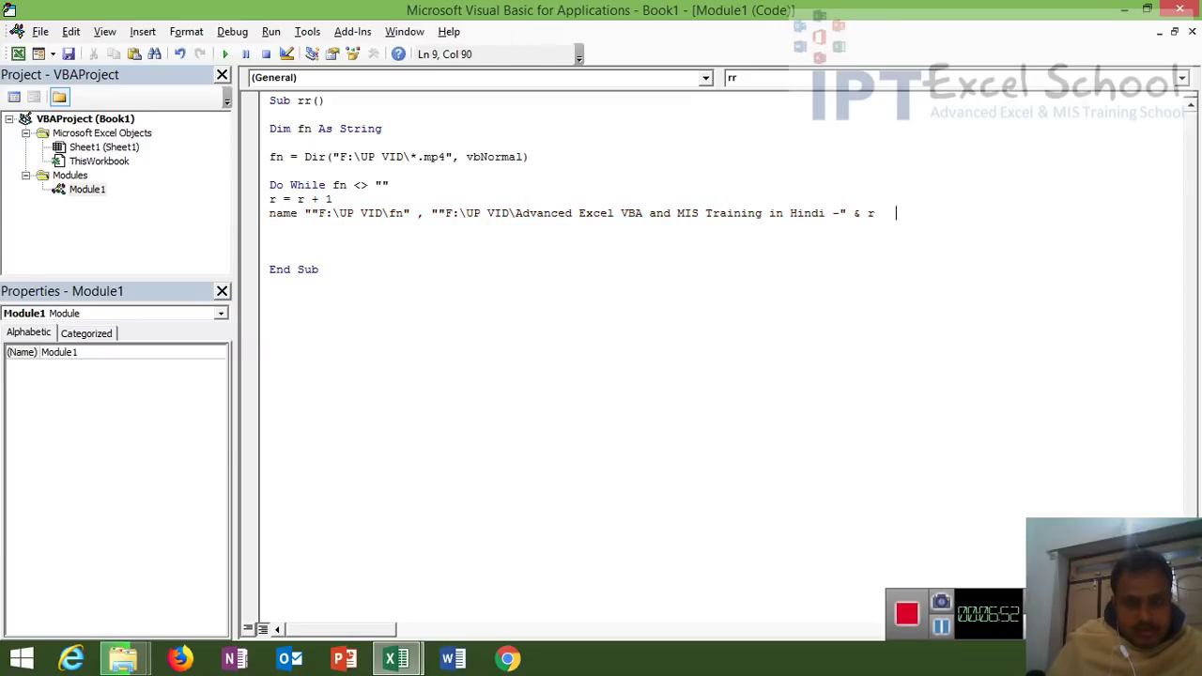
pyautogui.click(439, 214)
pyautogui.press('BackSpace')
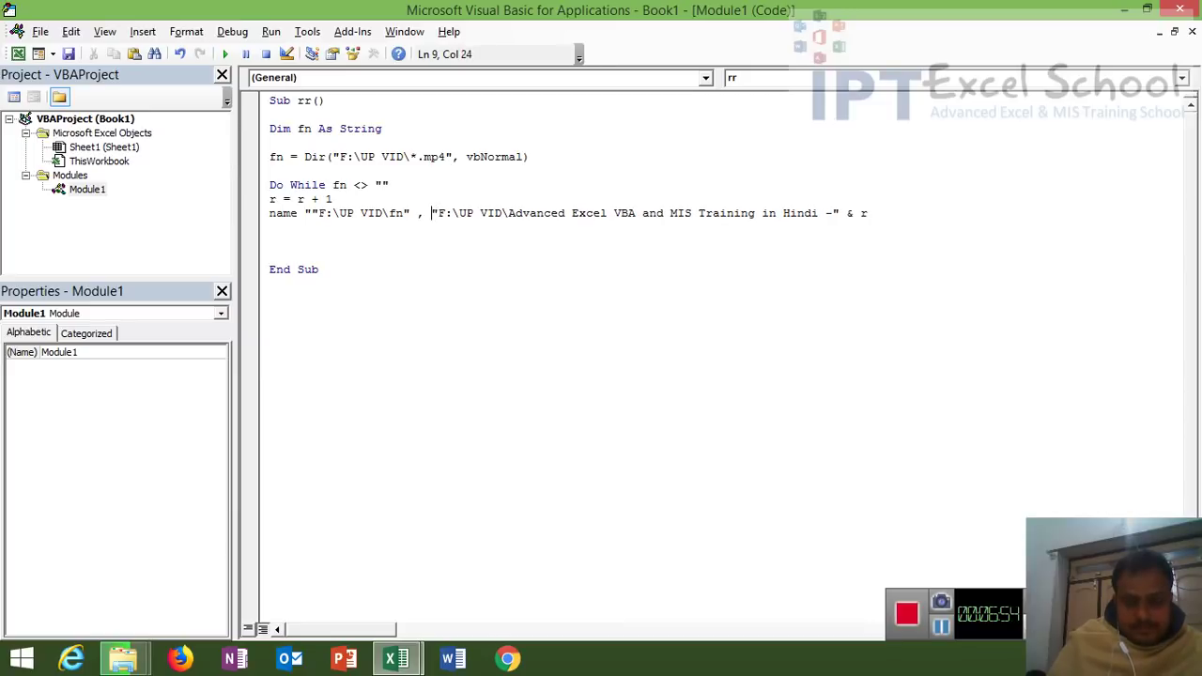
pyautogui.click(882, 213)
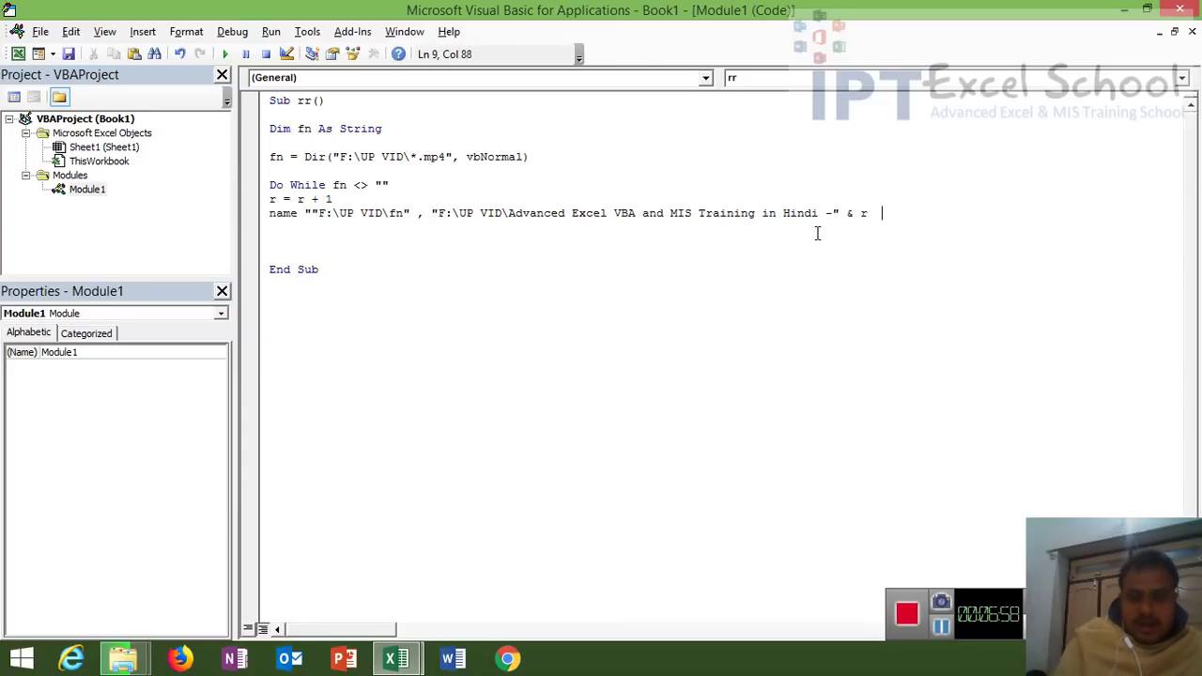
pyautogui.write('& "')
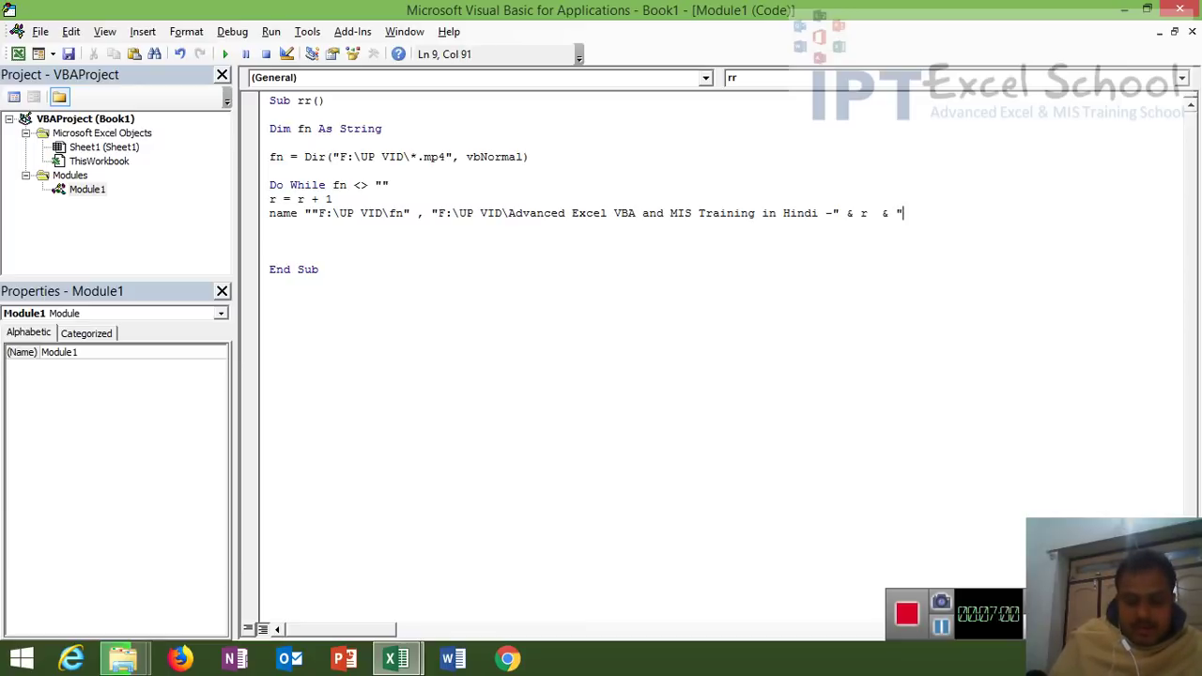
pyautogui.write('.m')
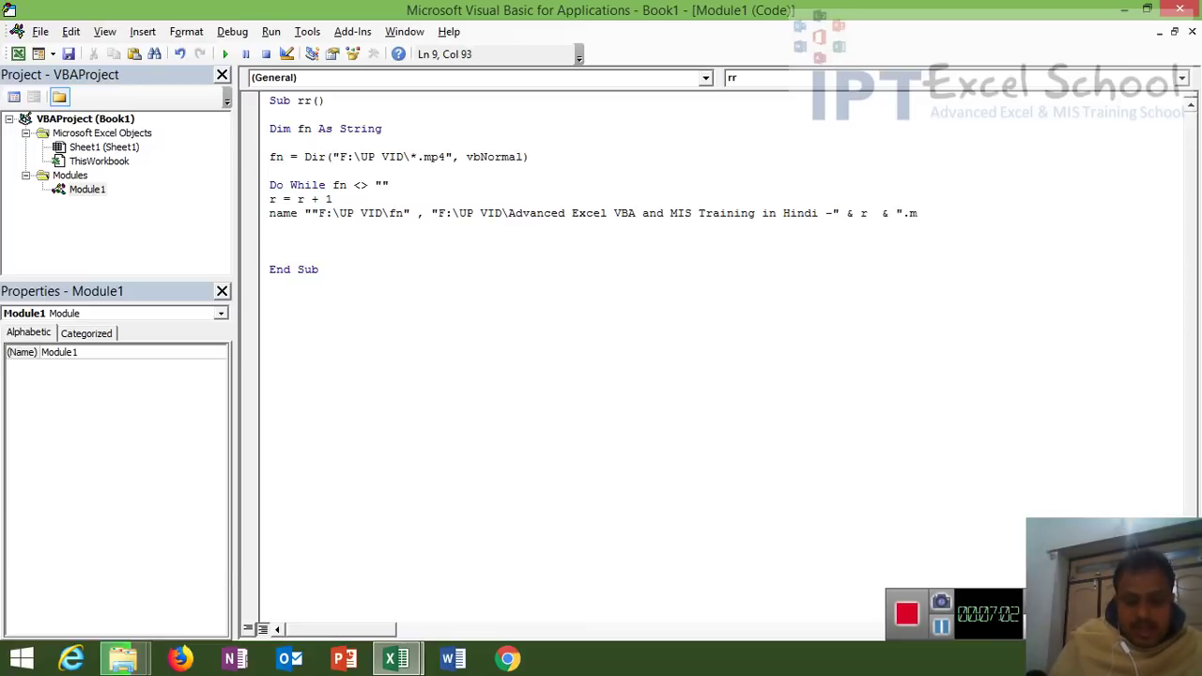
pyautogui.write('pg')
pyautogui.press('BackSpace')
pyautogui.write('4')
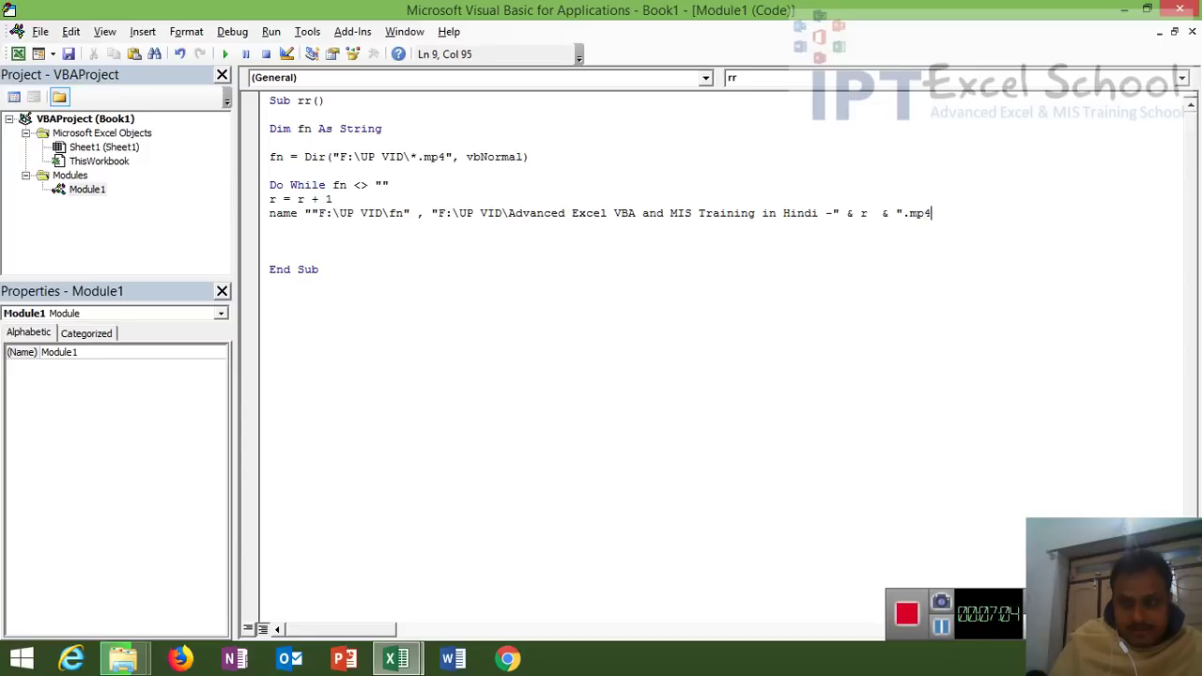
pyautogui.write('"')
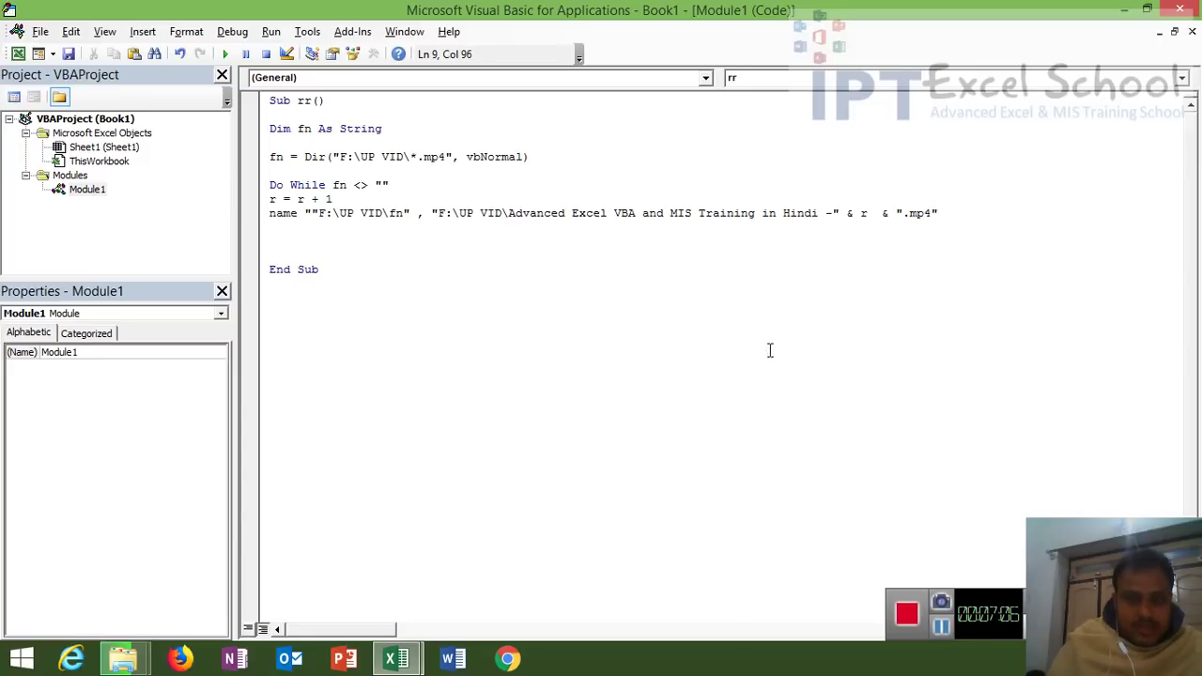
pyautogui.click(766, 348)
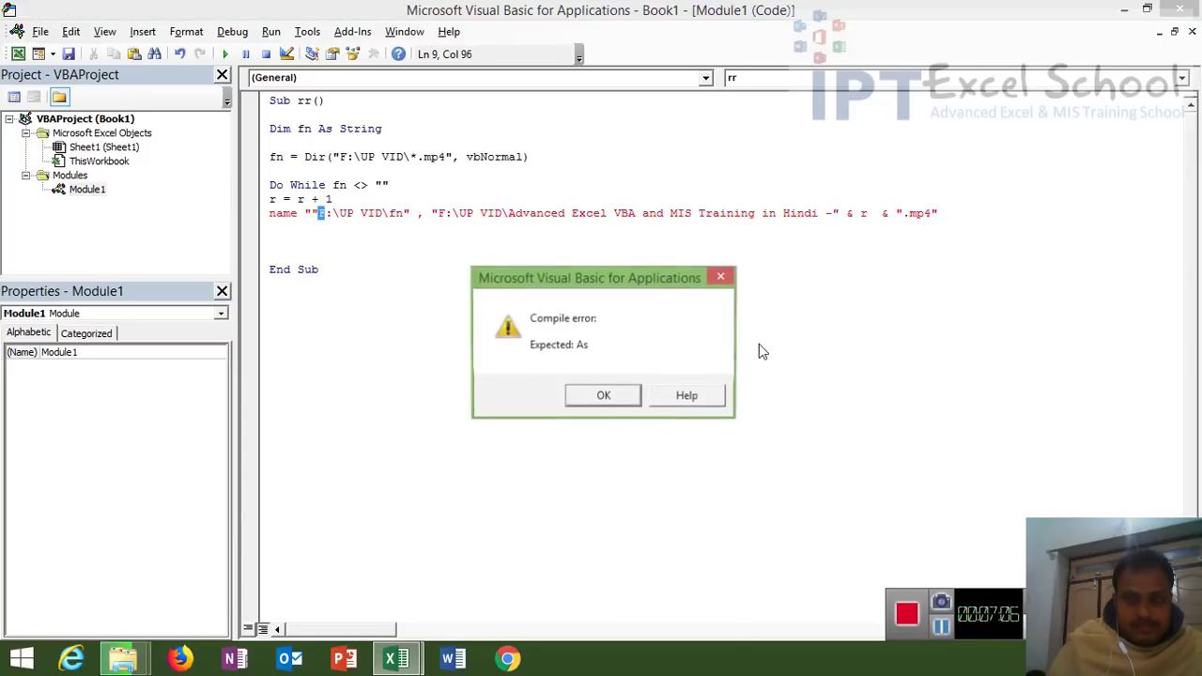
pyautogui.click(601, 394)
# Delete the extra quote before the source path and use As instead of the comma.
pyautogui.click(313, 213)
pyautogui.press('BackSpace')
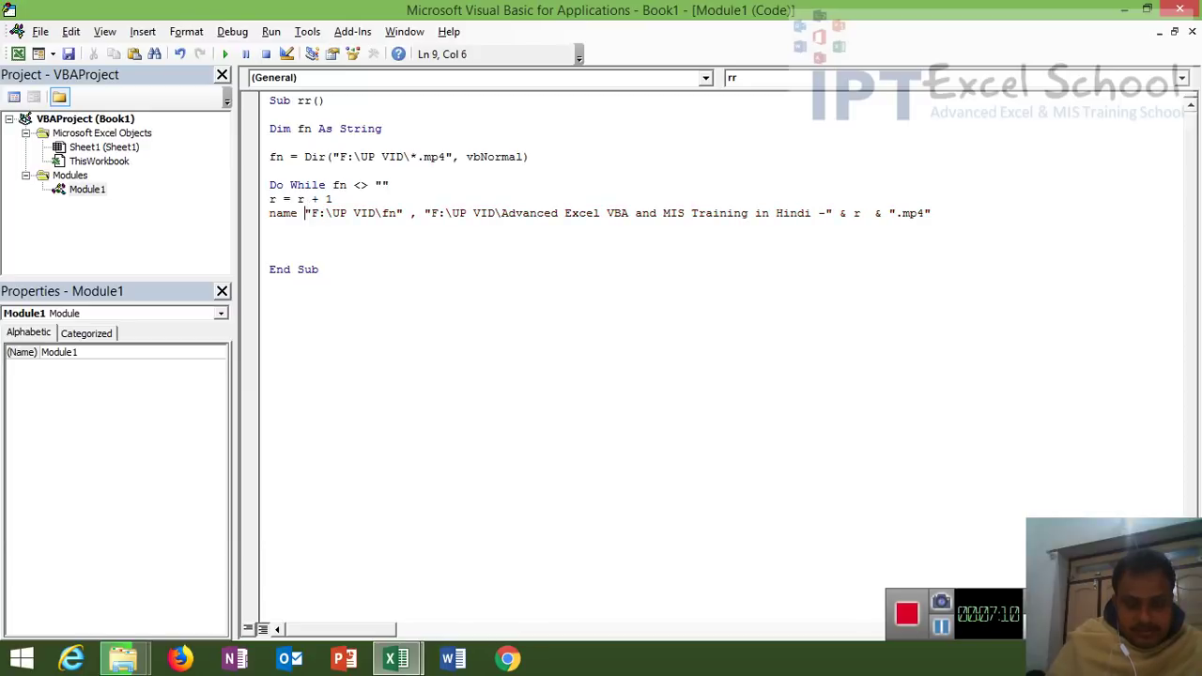
pyautogui.click(304, 235)
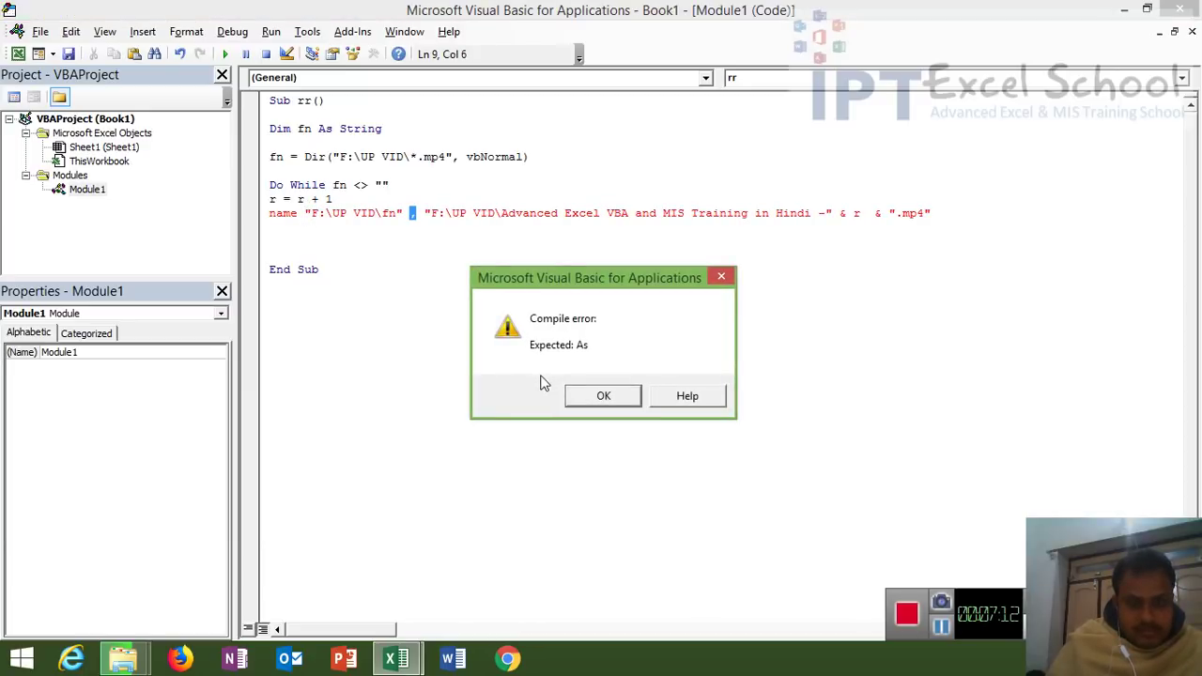
pyautogui.click(603, 399)
pyautogui.write('as')
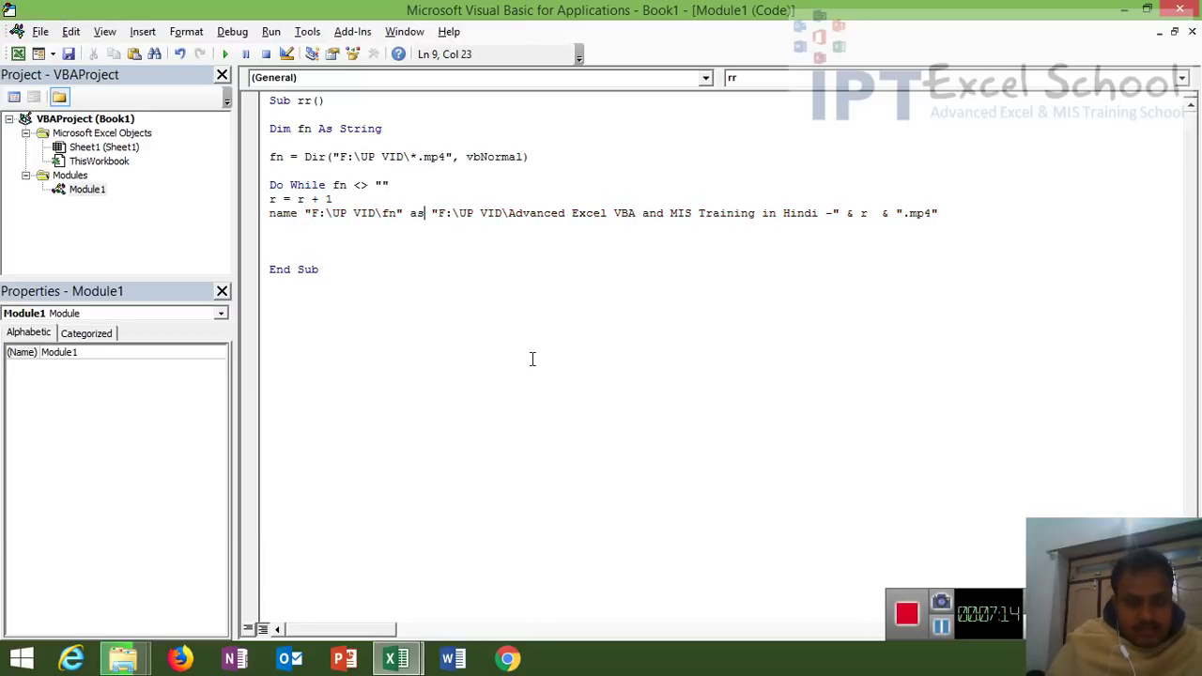
pyautogui.click(450, 298)
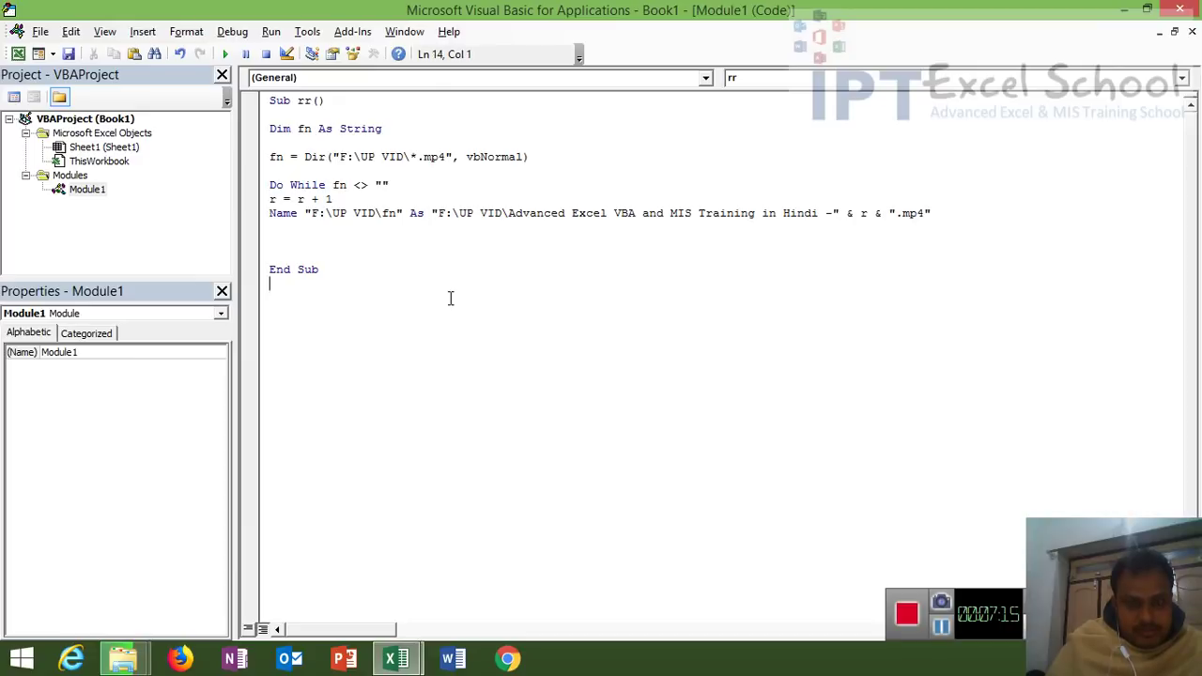
pyautogui.click(383, 255)
# Close the rename loop with fn = Dir() followed by a Loop line.
pyautogui.press('Up')
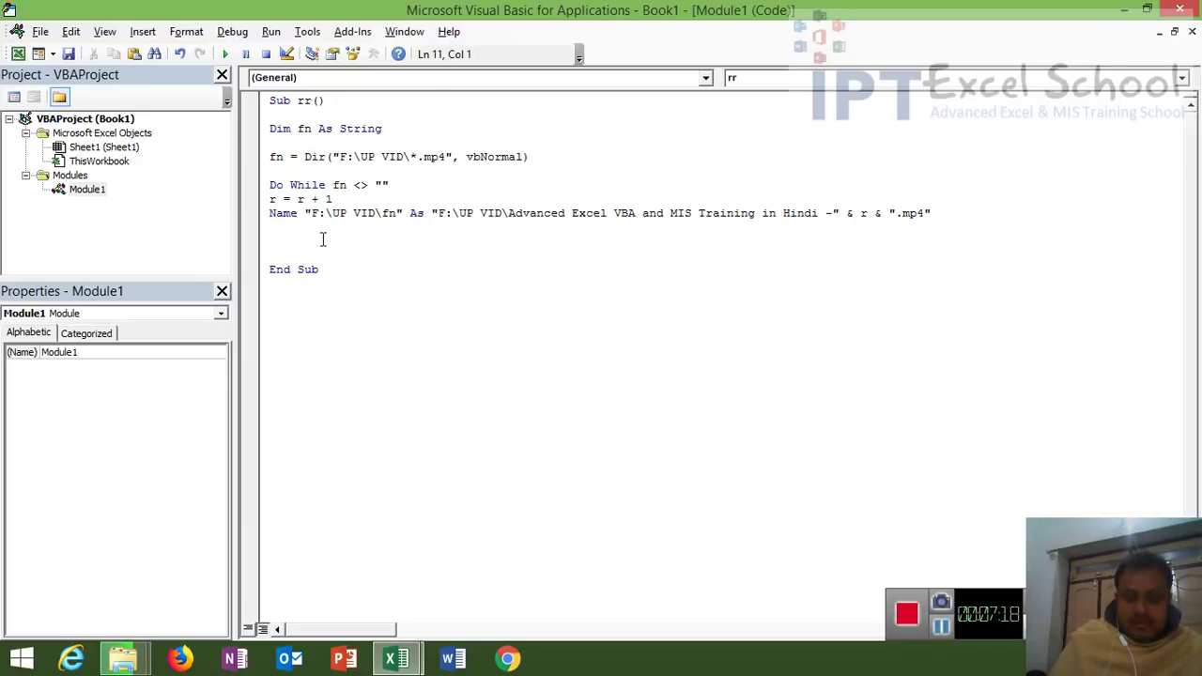
pyautogui.press('Up')
pyautogui.write('fn=')
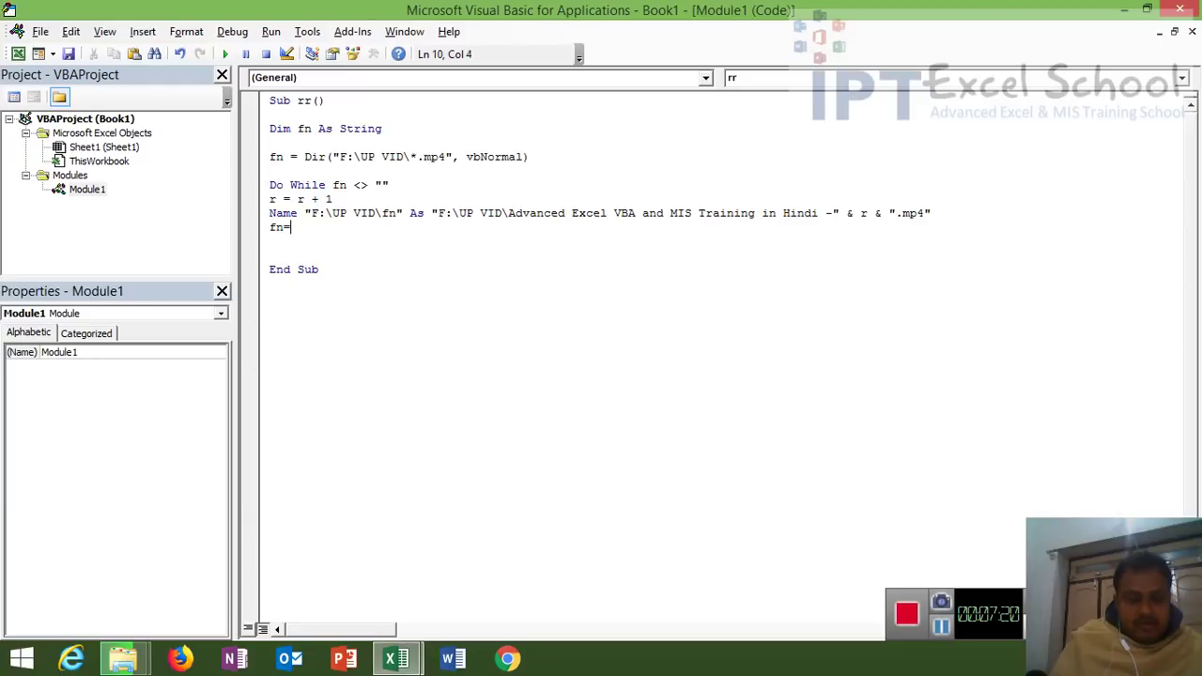
pyautogui.write('dir')
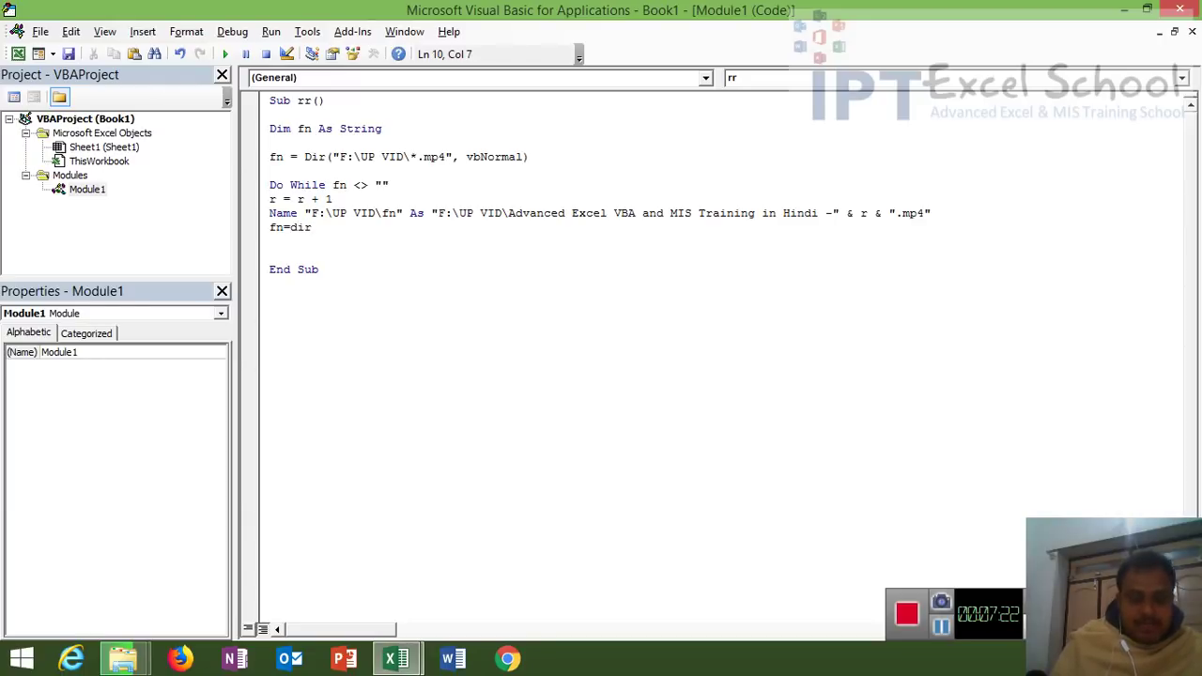
pyautogui.write('()')
pyautogui.press('Return')
pyautogui.write('\\')
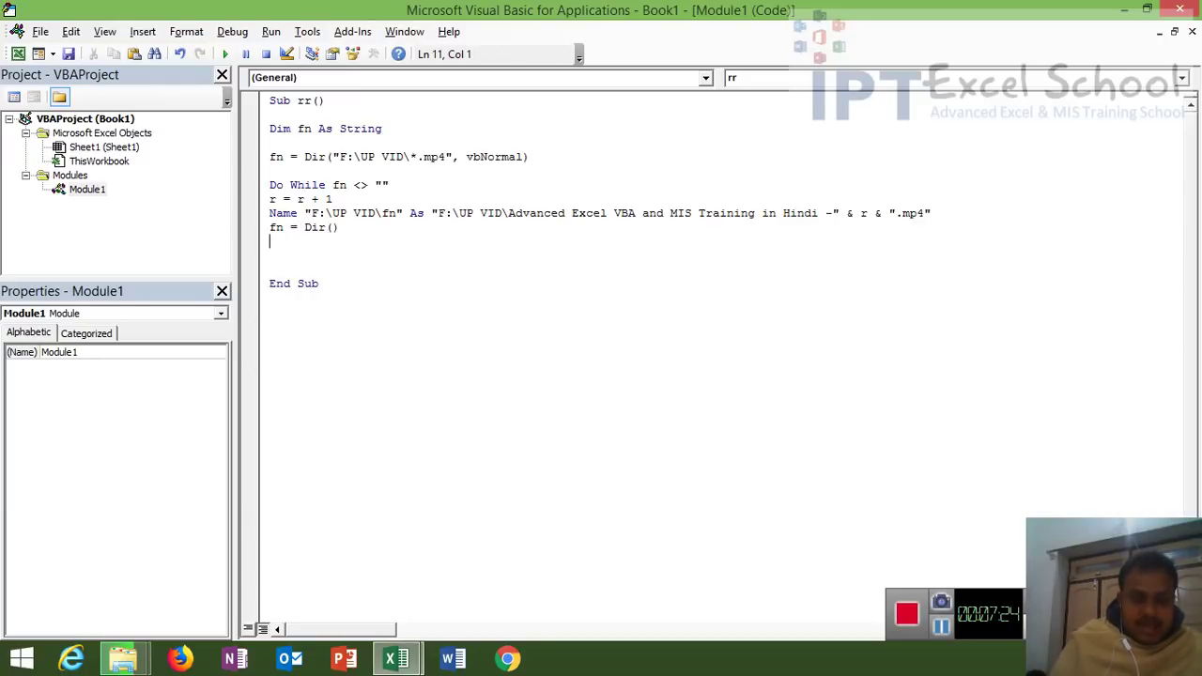
pyautogui.write('Loop')
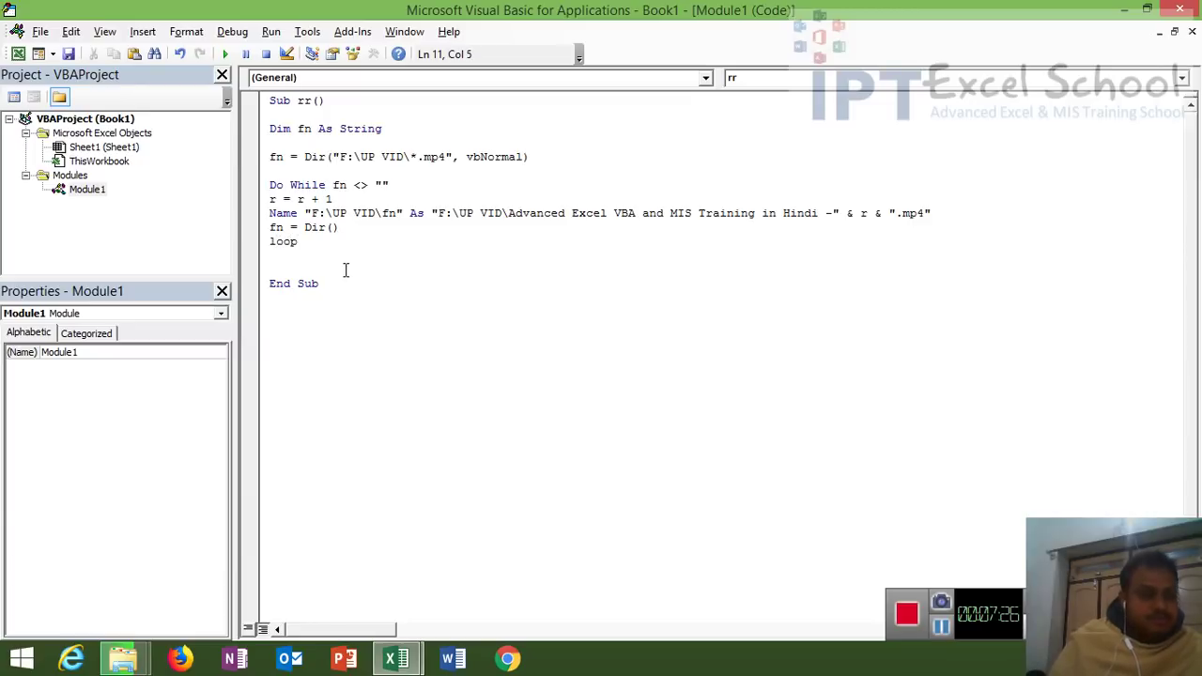
pyautogui.click(343, 270)
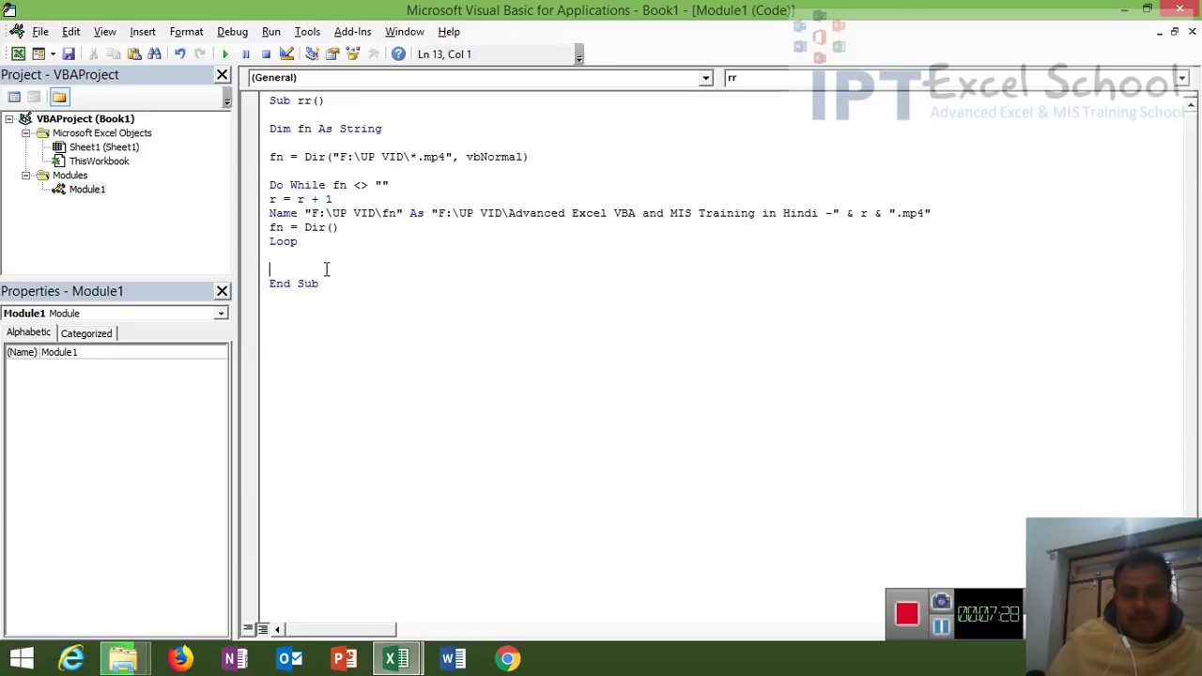
pyautogui.moveTo(123, 658)
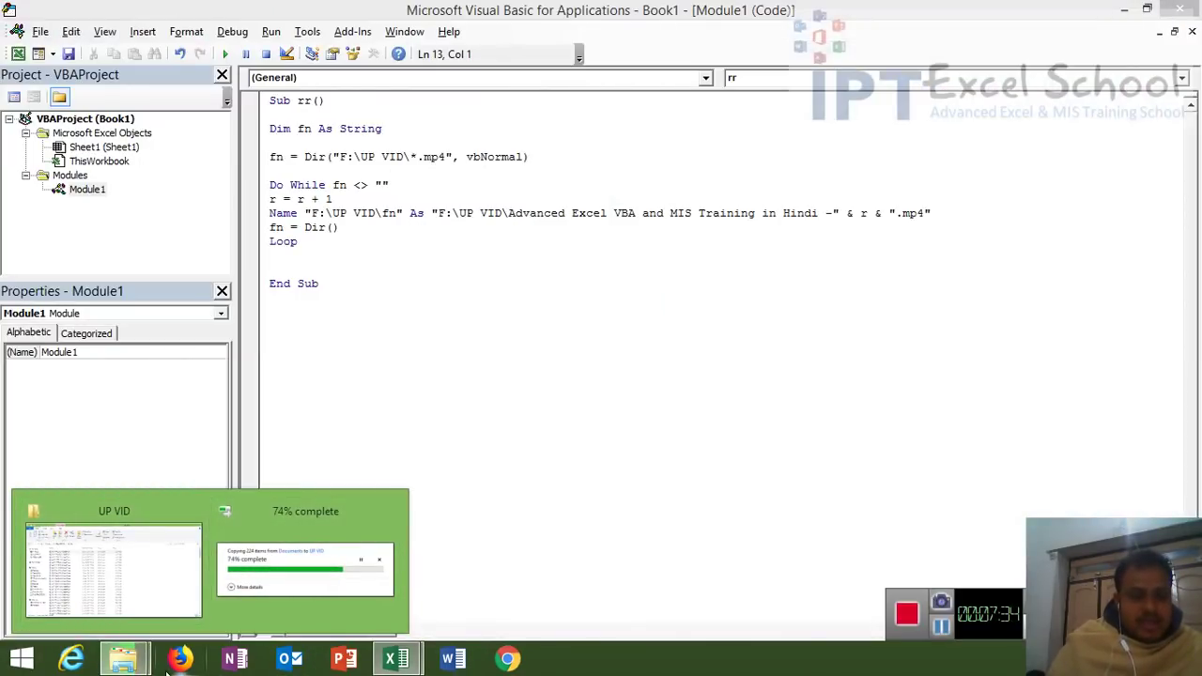
pyautogui.click(443, 472)
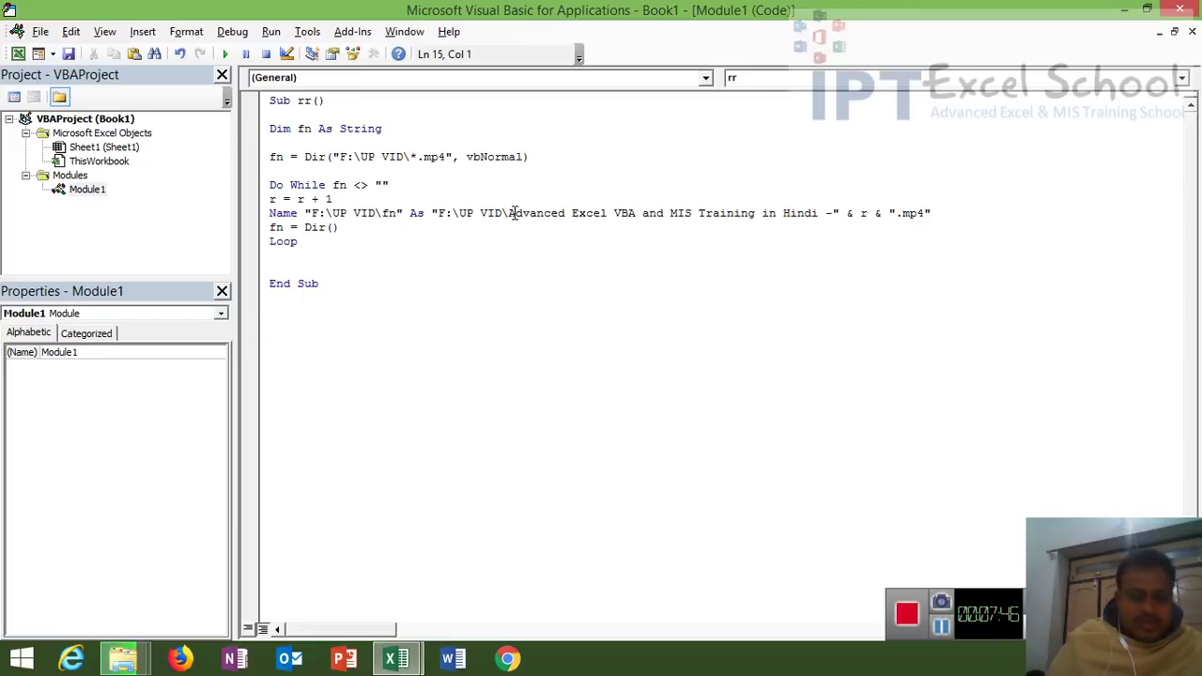
# Minimise all windows with Win+D to show the desktop.
pyautogui.press('super+d')
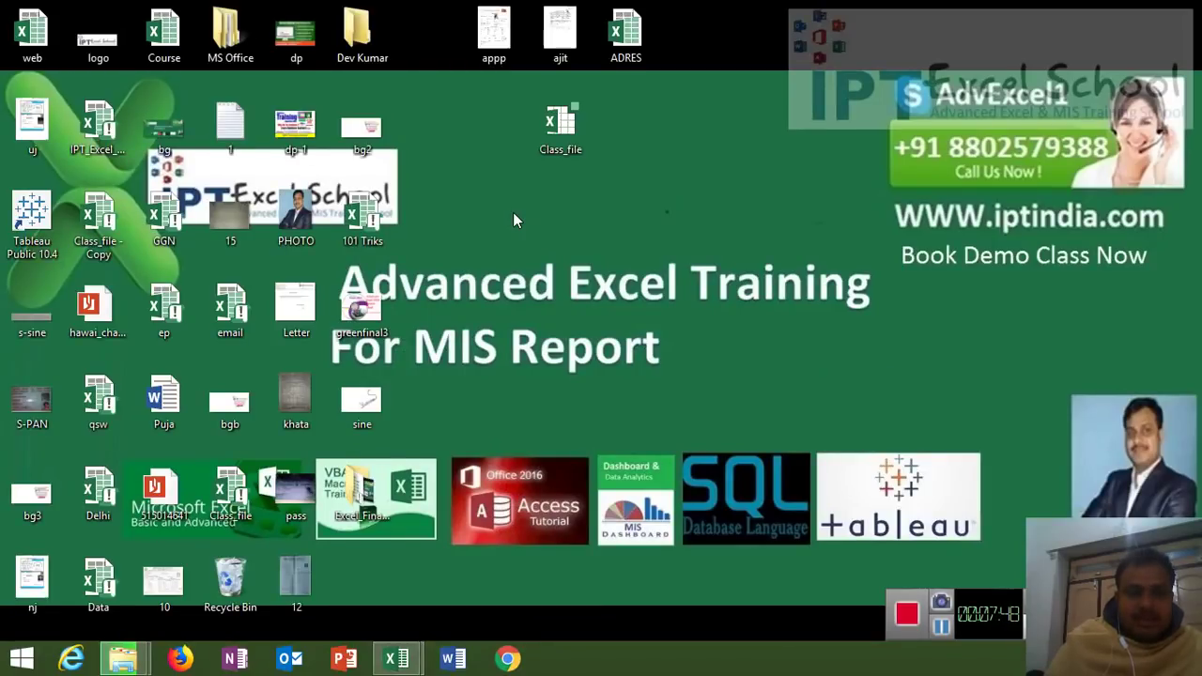